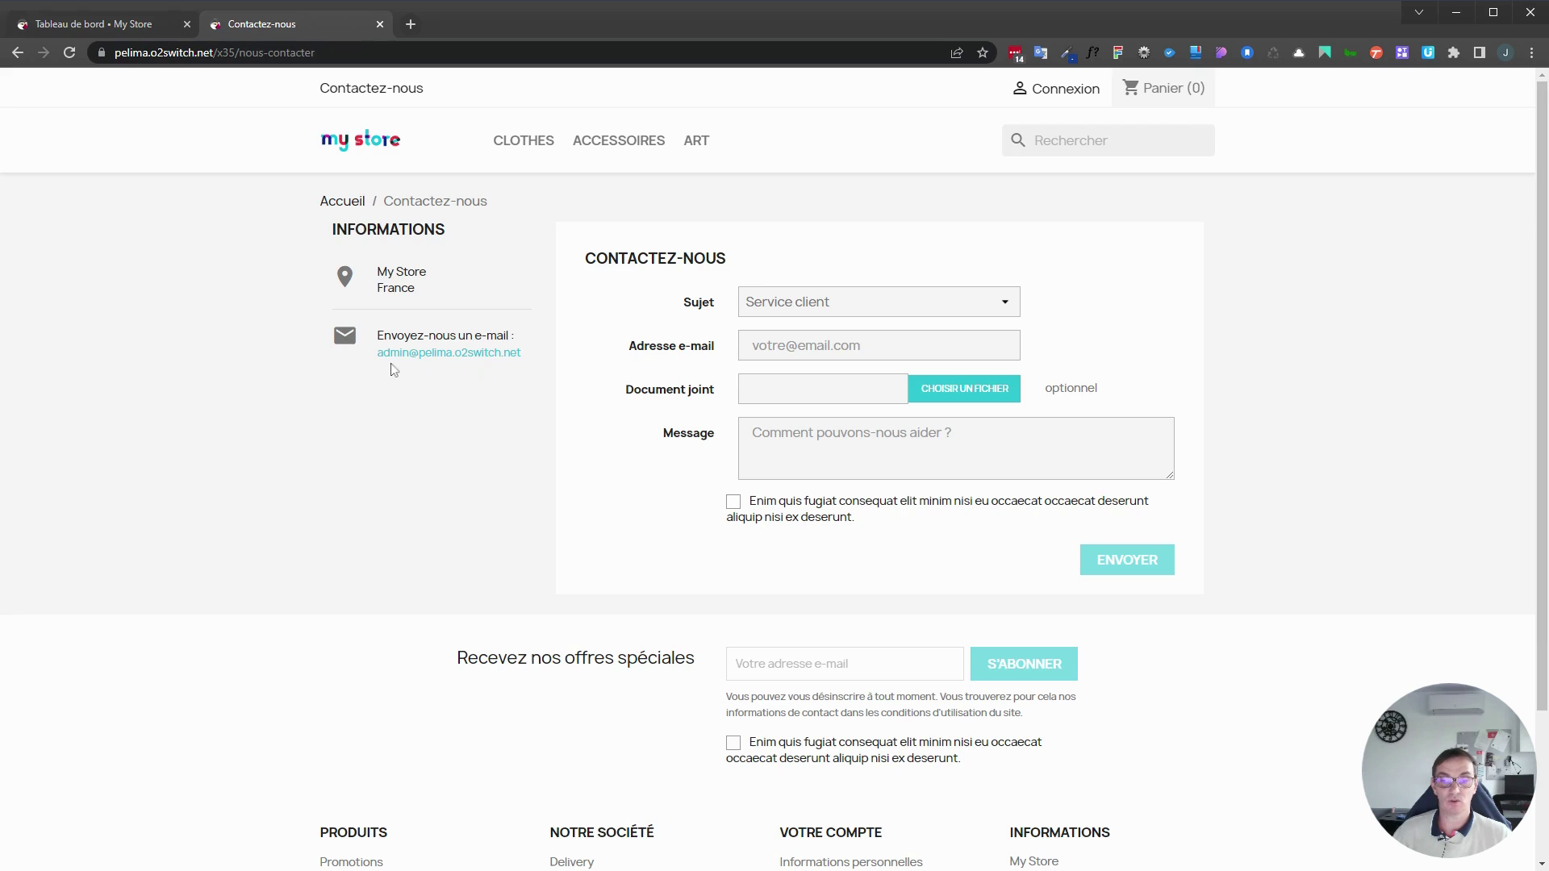
Open the storefront's account creation form and review its personal fields and consent checkboxes.
scroll(617, 476, "down", 3)
scroll(944, 772, "up", 3)
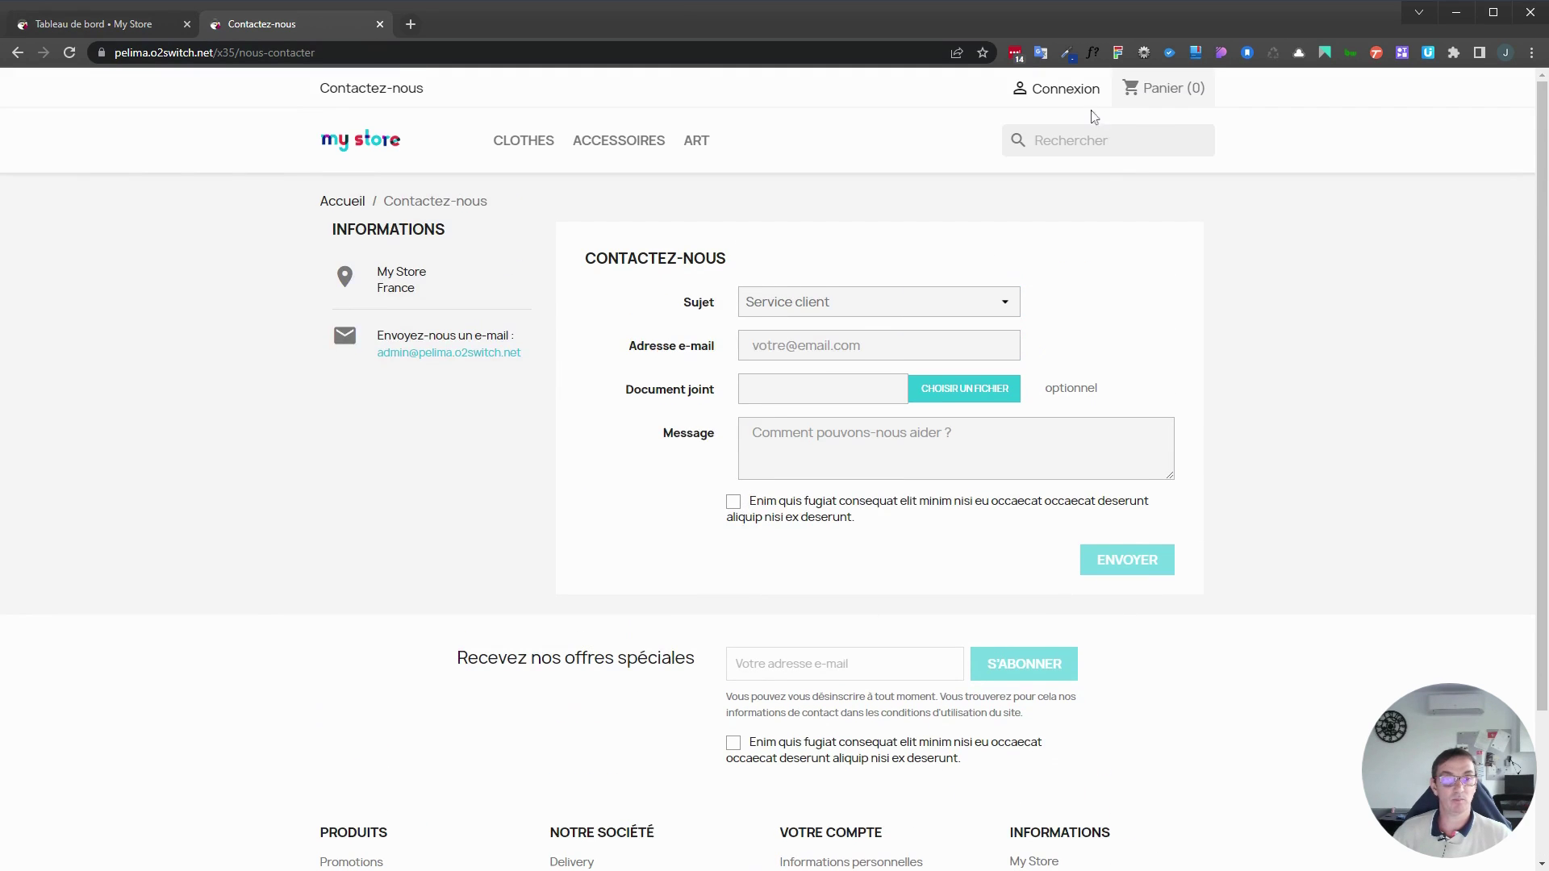
left_click(1072, 97)
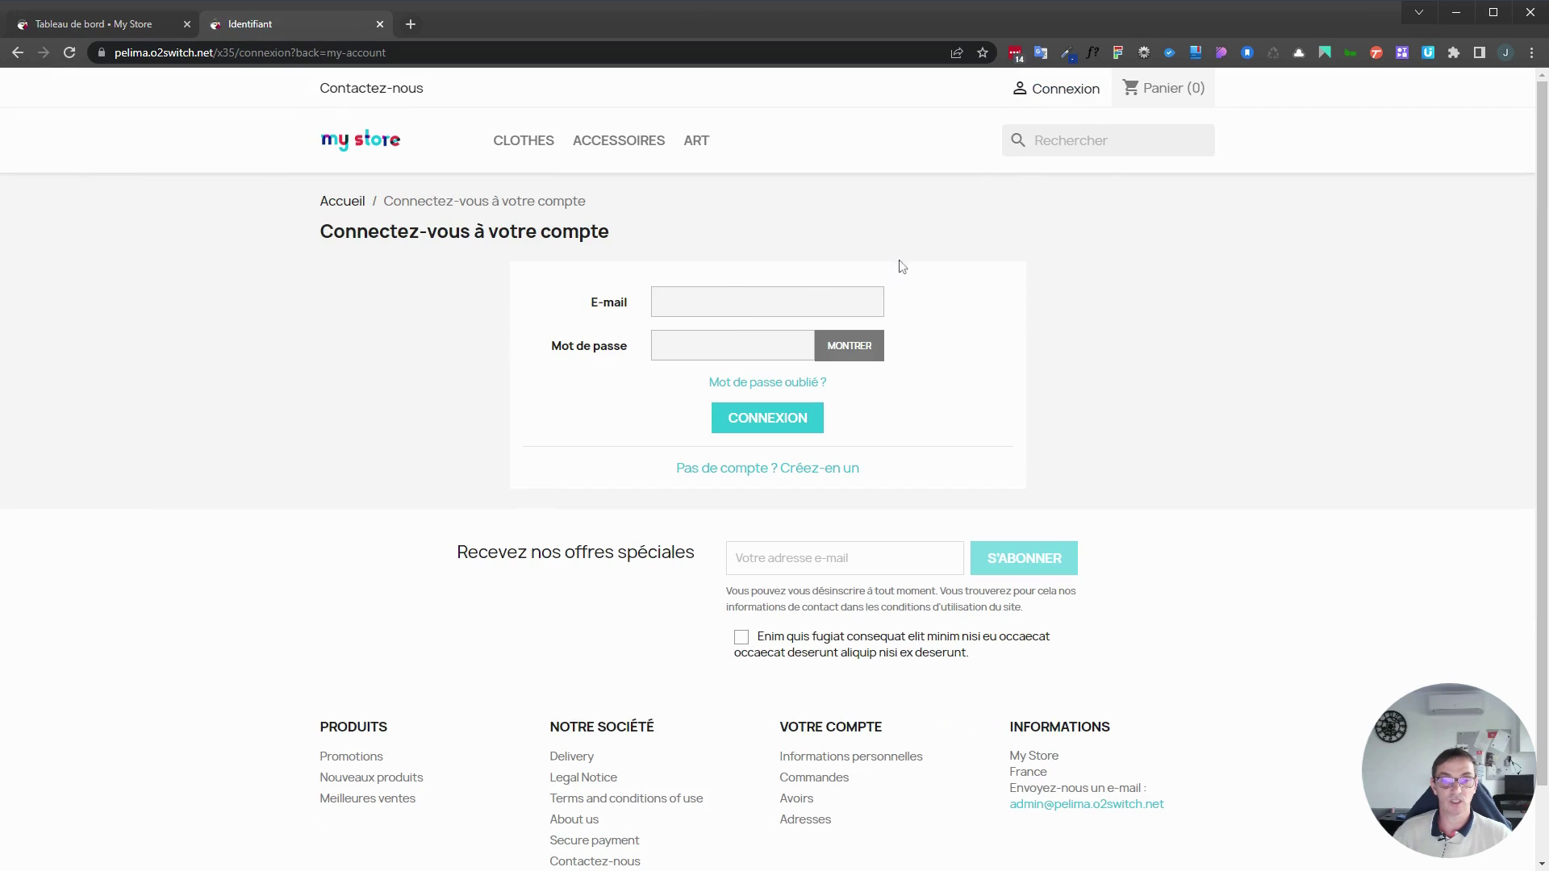
left_click(809, 473)
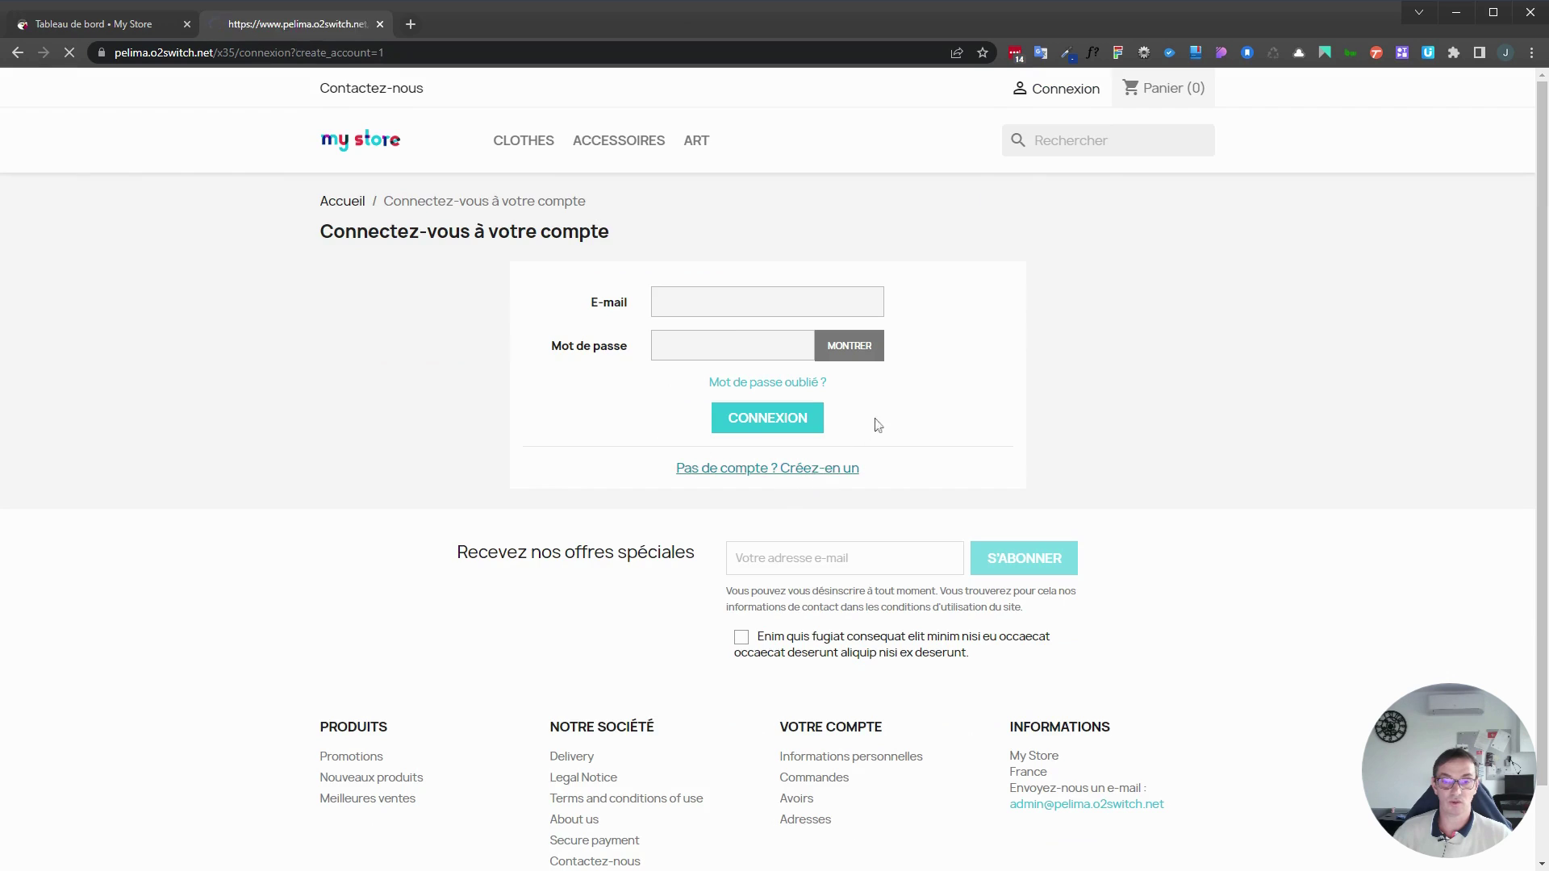
scroll(909, 404, "down", 4)
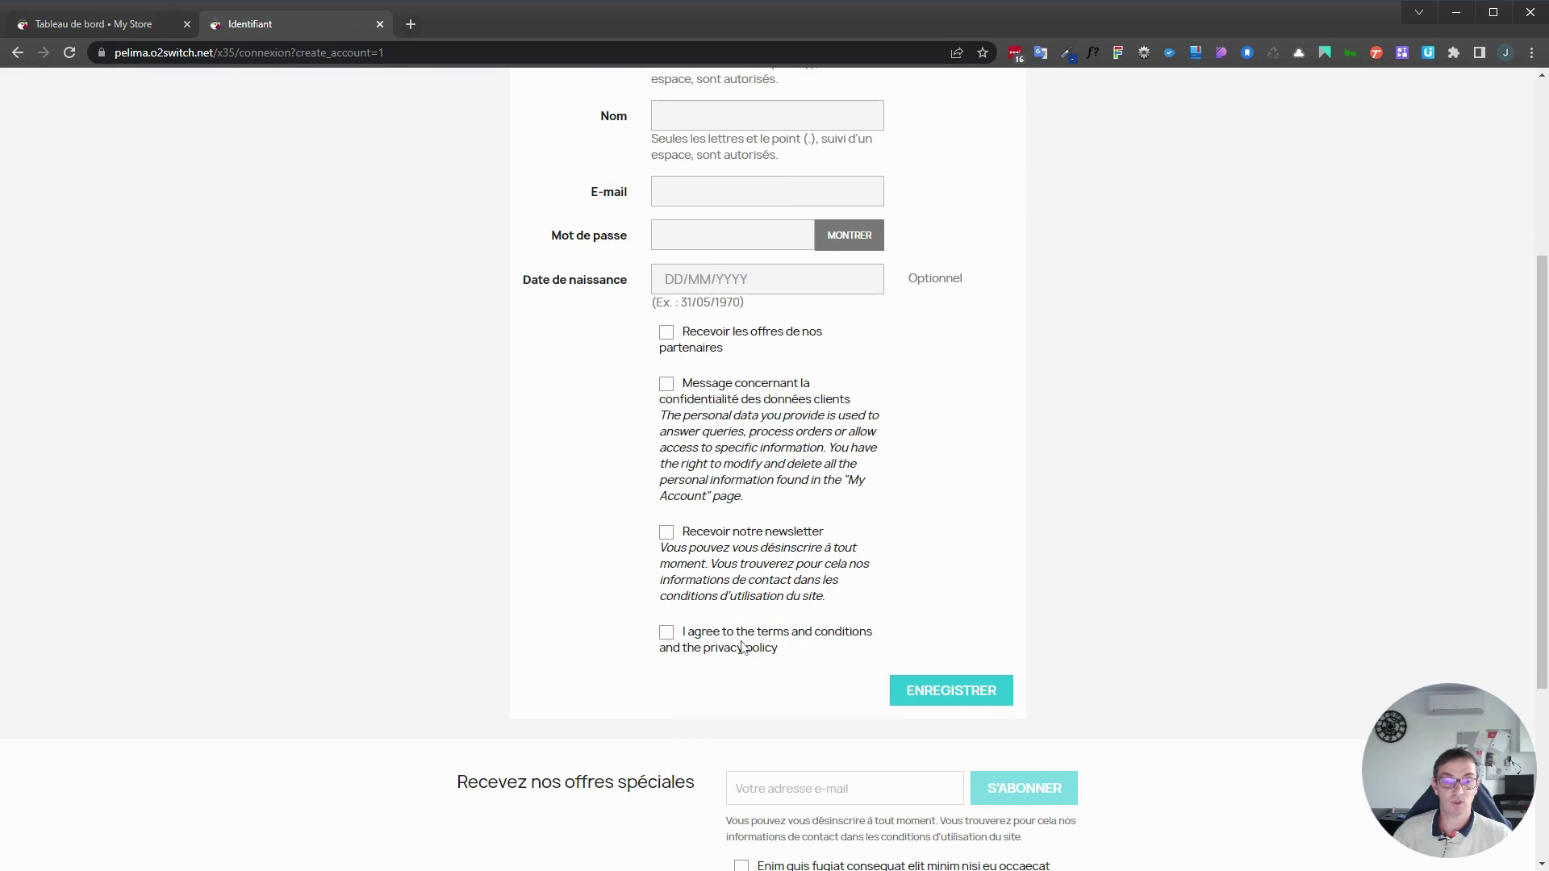
scroll(783, 485, "up", 4)
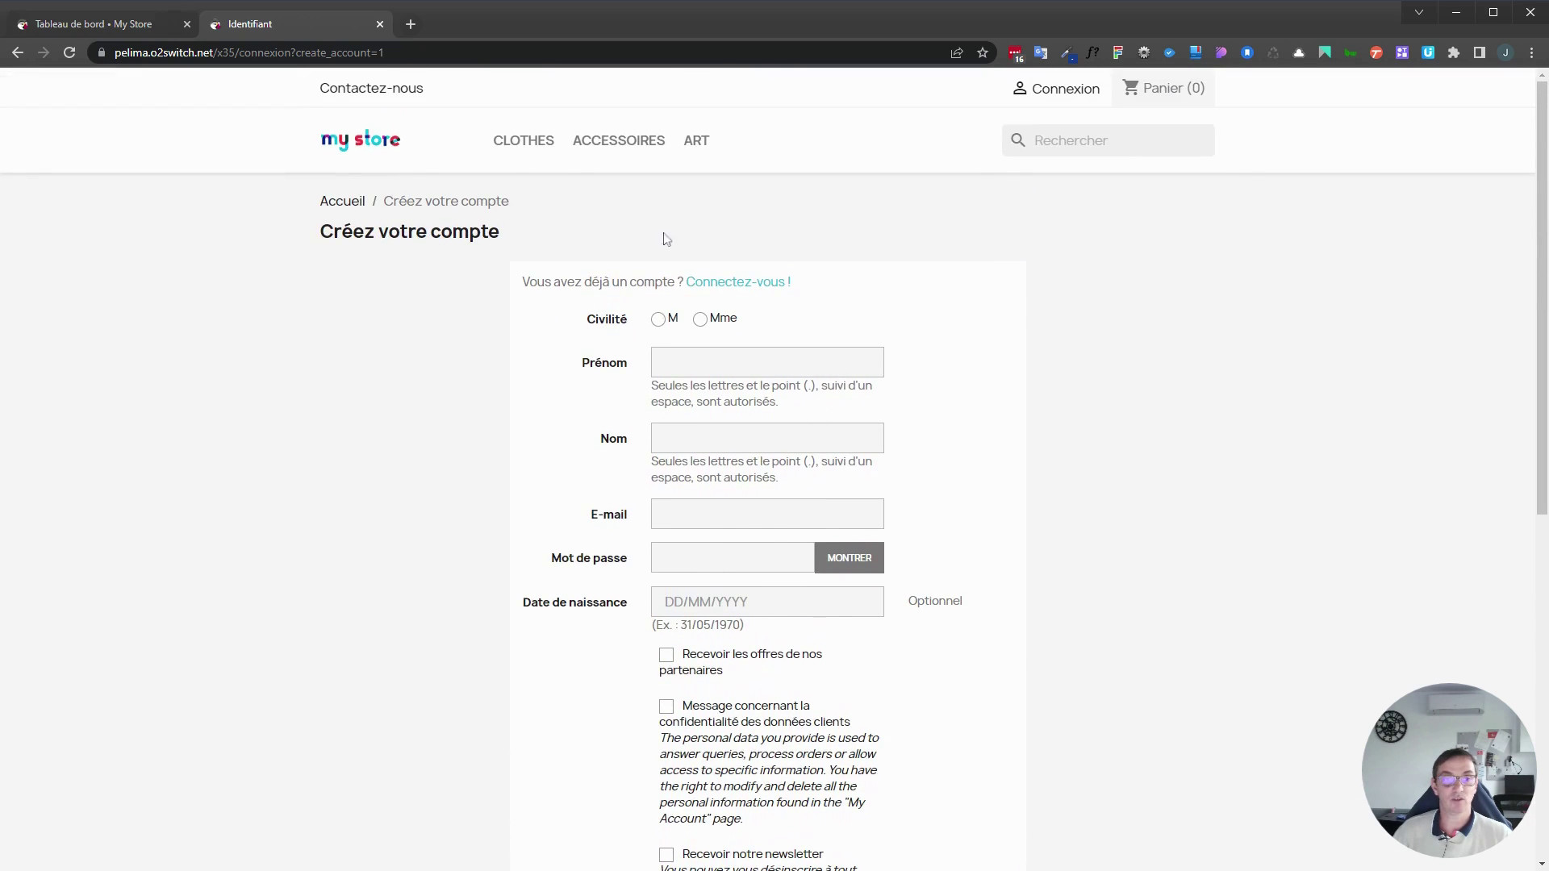
Return to the store's home page, reopen the Contactez-nous page and check the contact form's Sujet options.
left_click(370, 141)
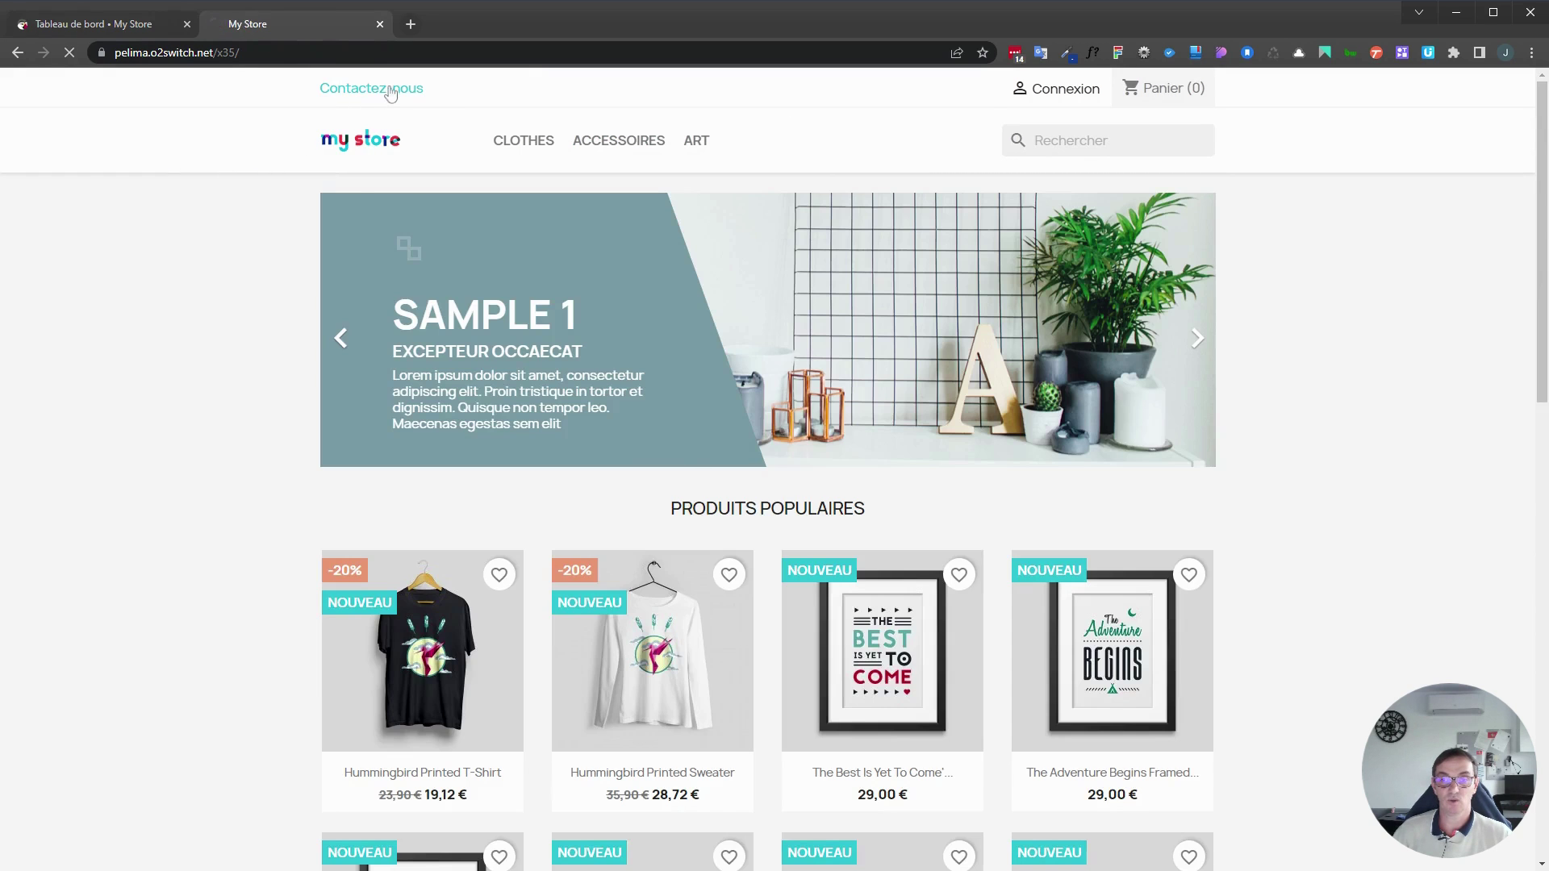
left_click(391, 94)
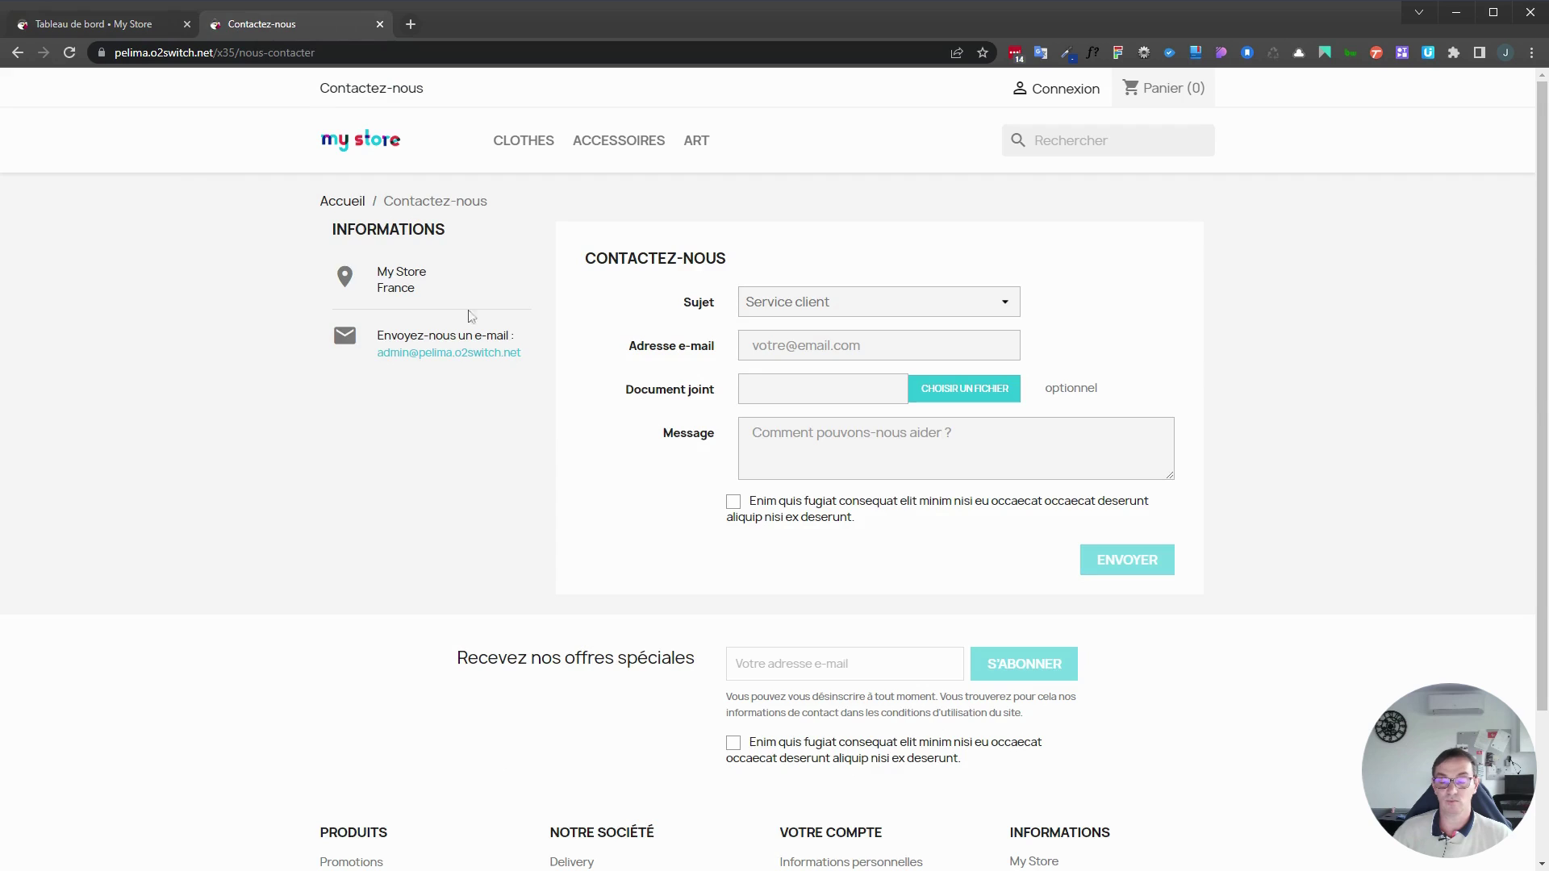
left_click(955, 313)
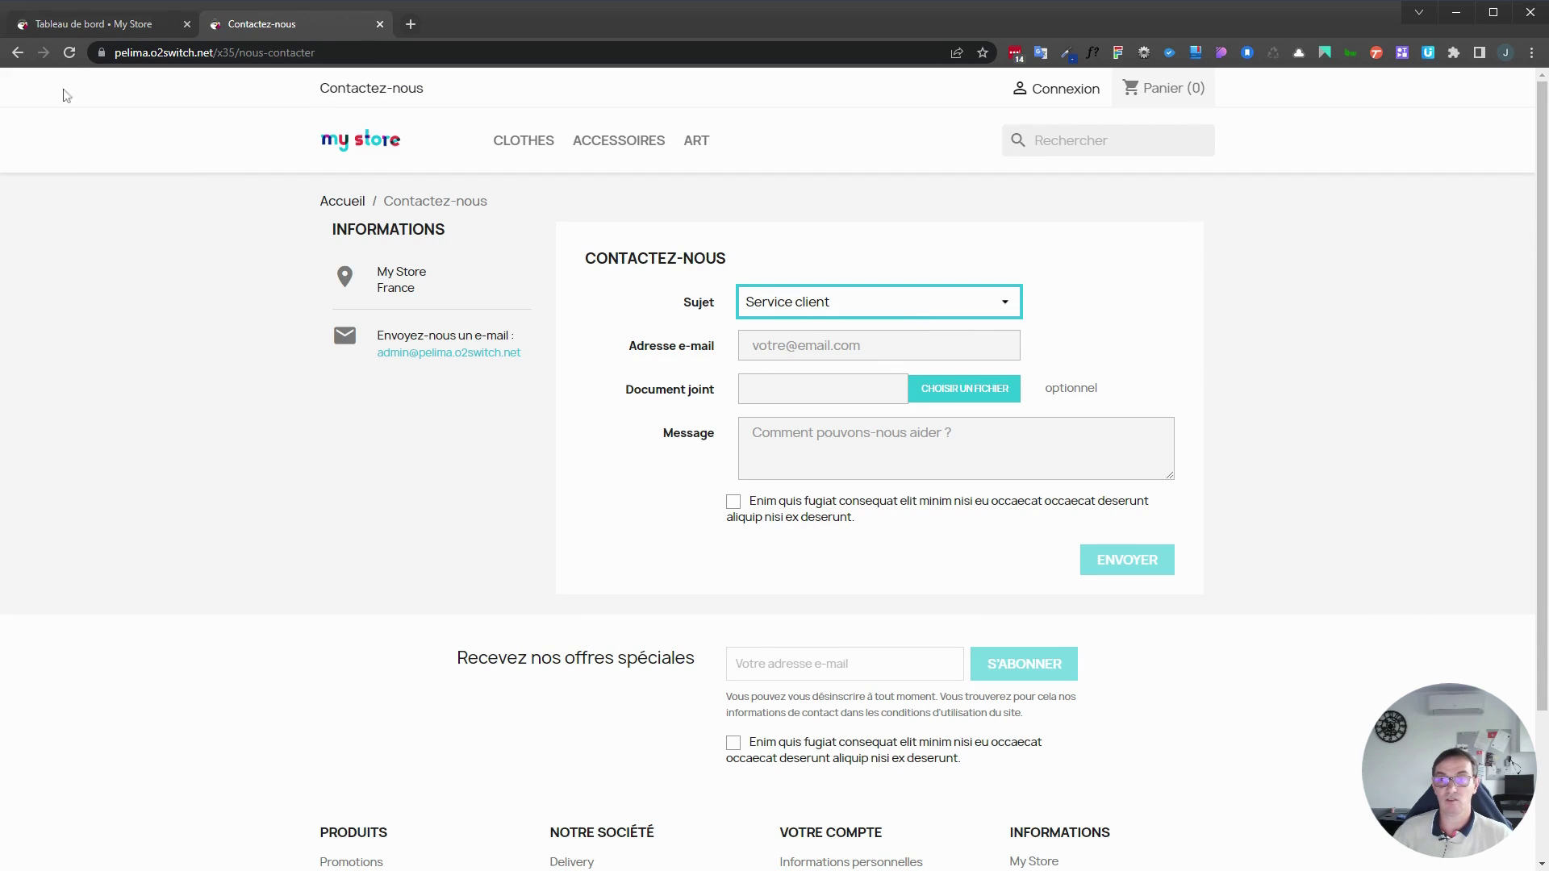
Delete the Webmaster contact from the shop's contact settings in the back office, and reload the storefront's contact page.
left_click(97, 26)
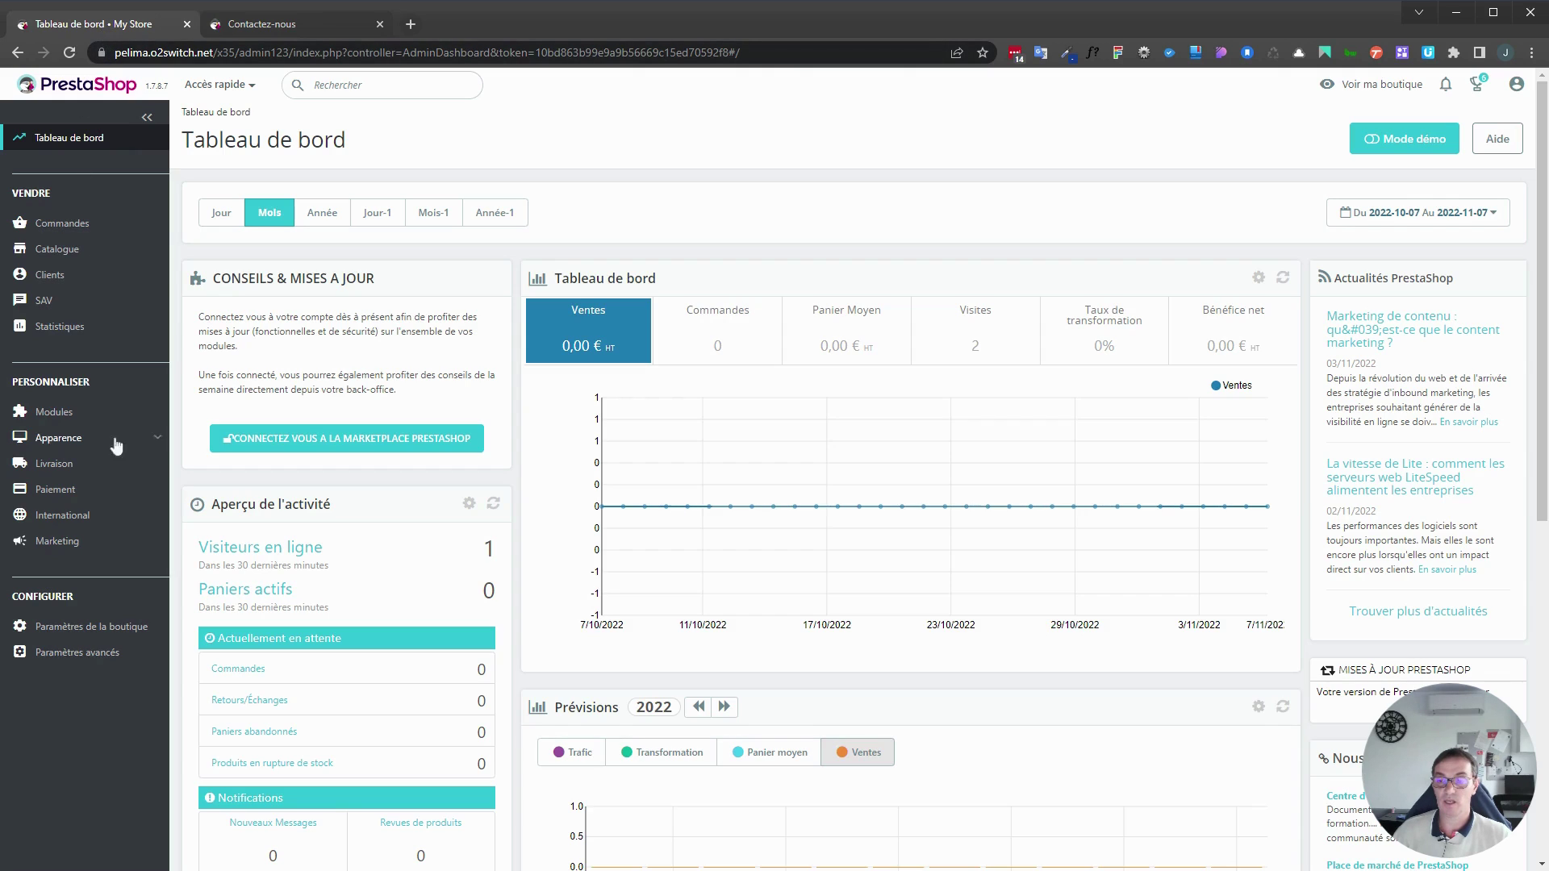
mouse_move(100, 629)
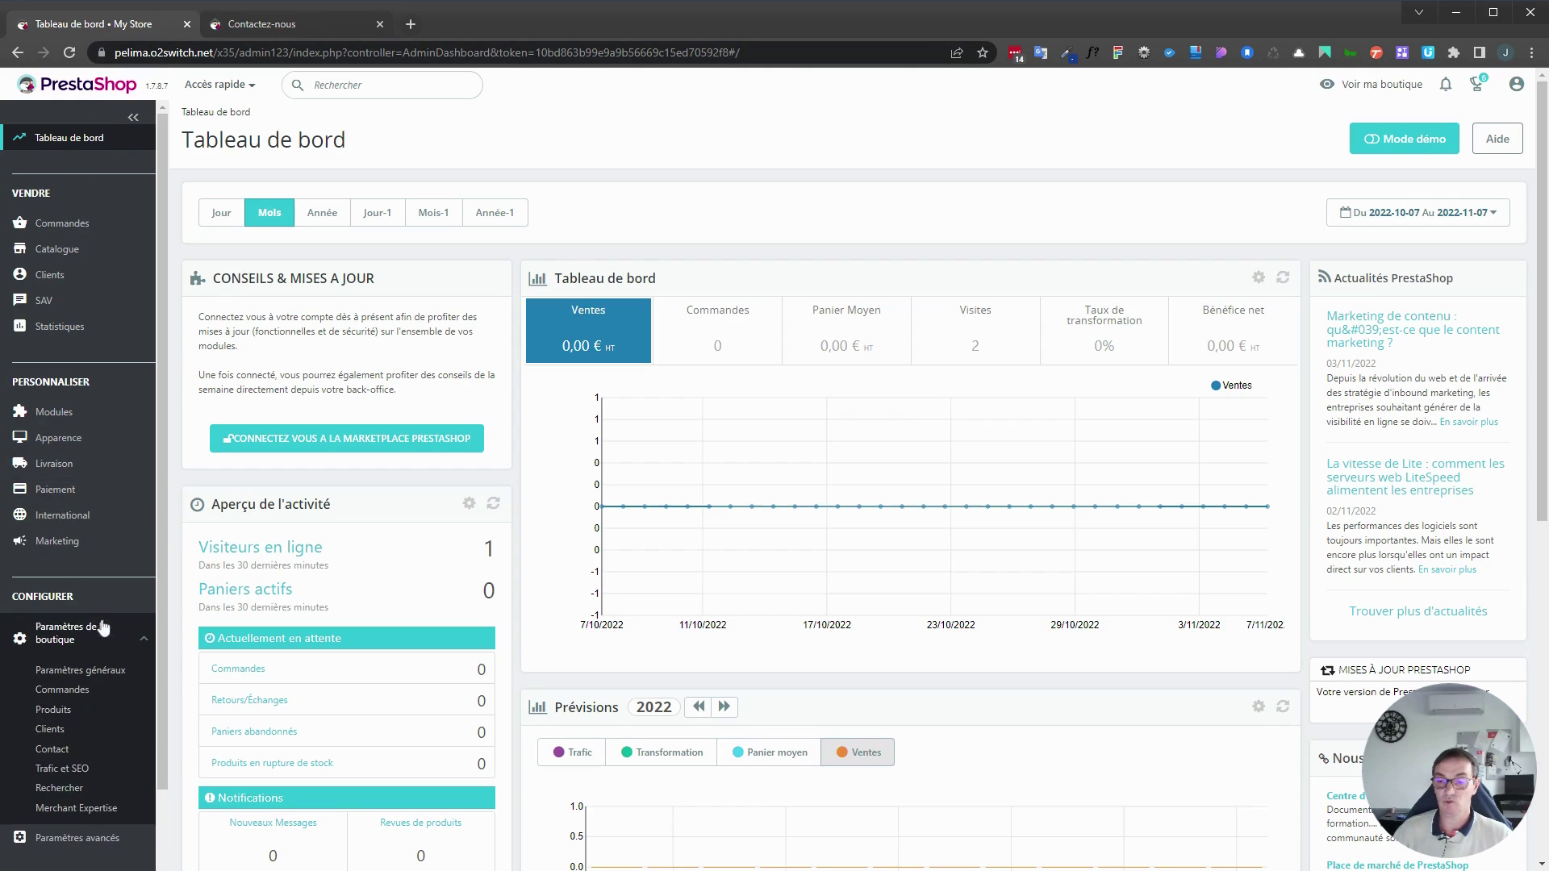
left_click(59, 755)
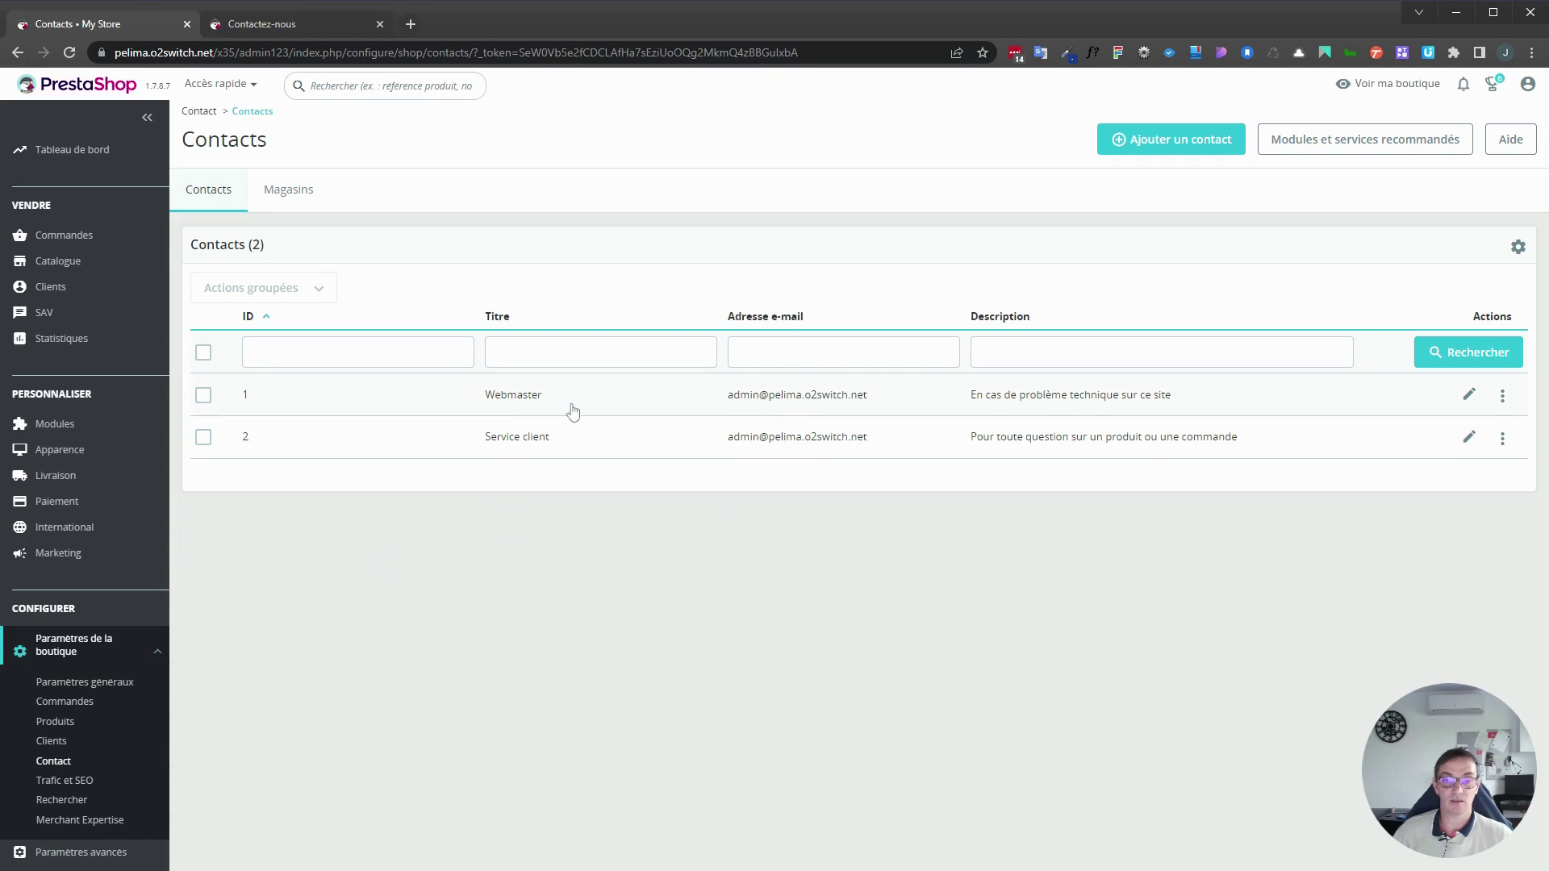
left_click(1506, 400)
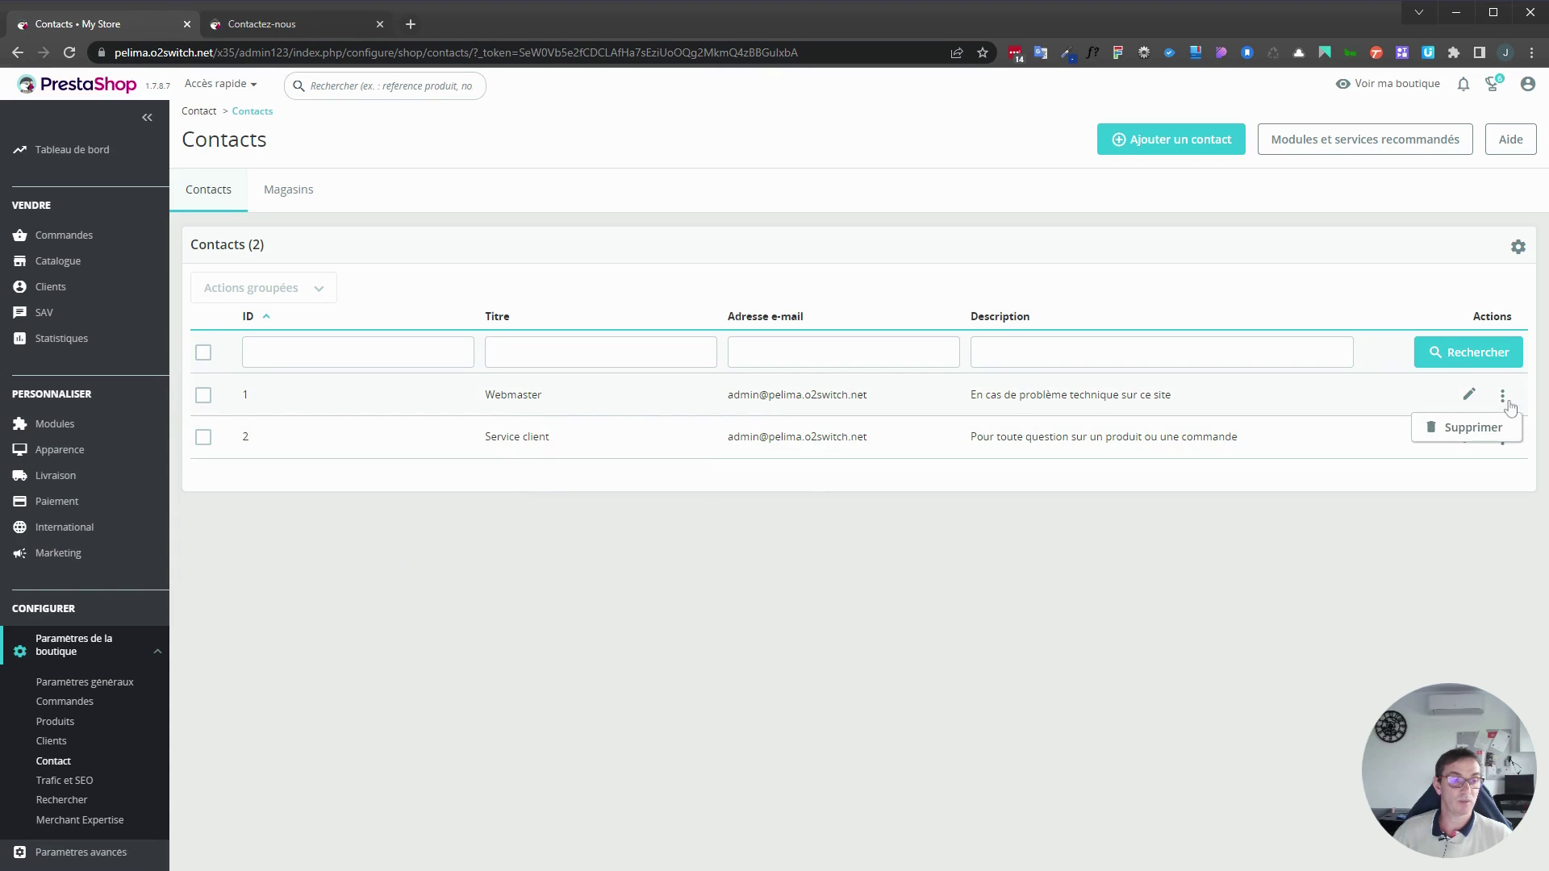
left_click(1477, 429)
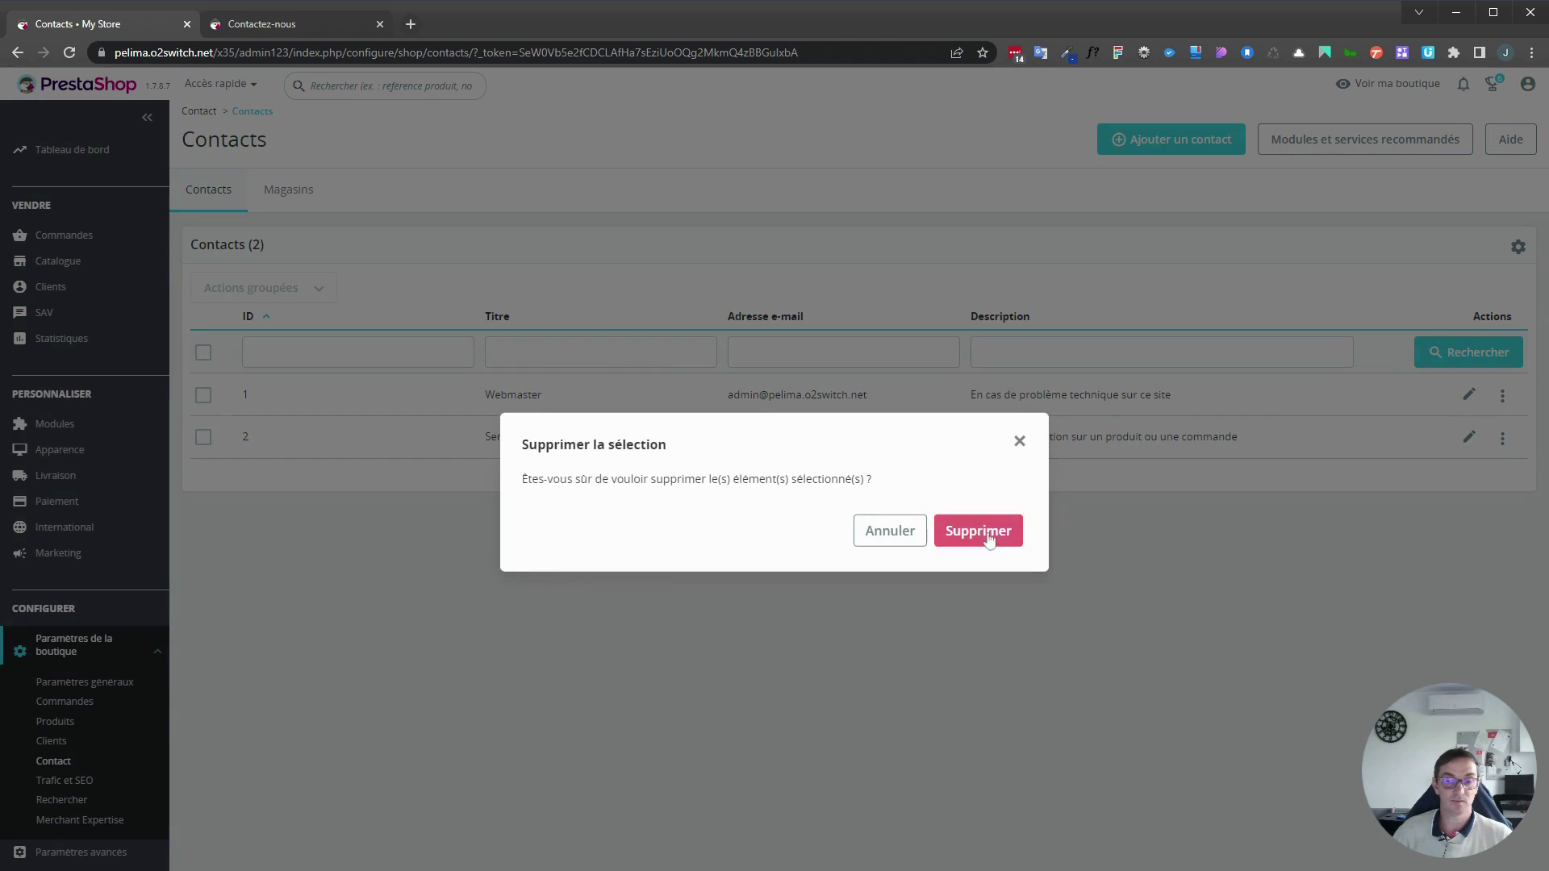
left_click(979, 530)
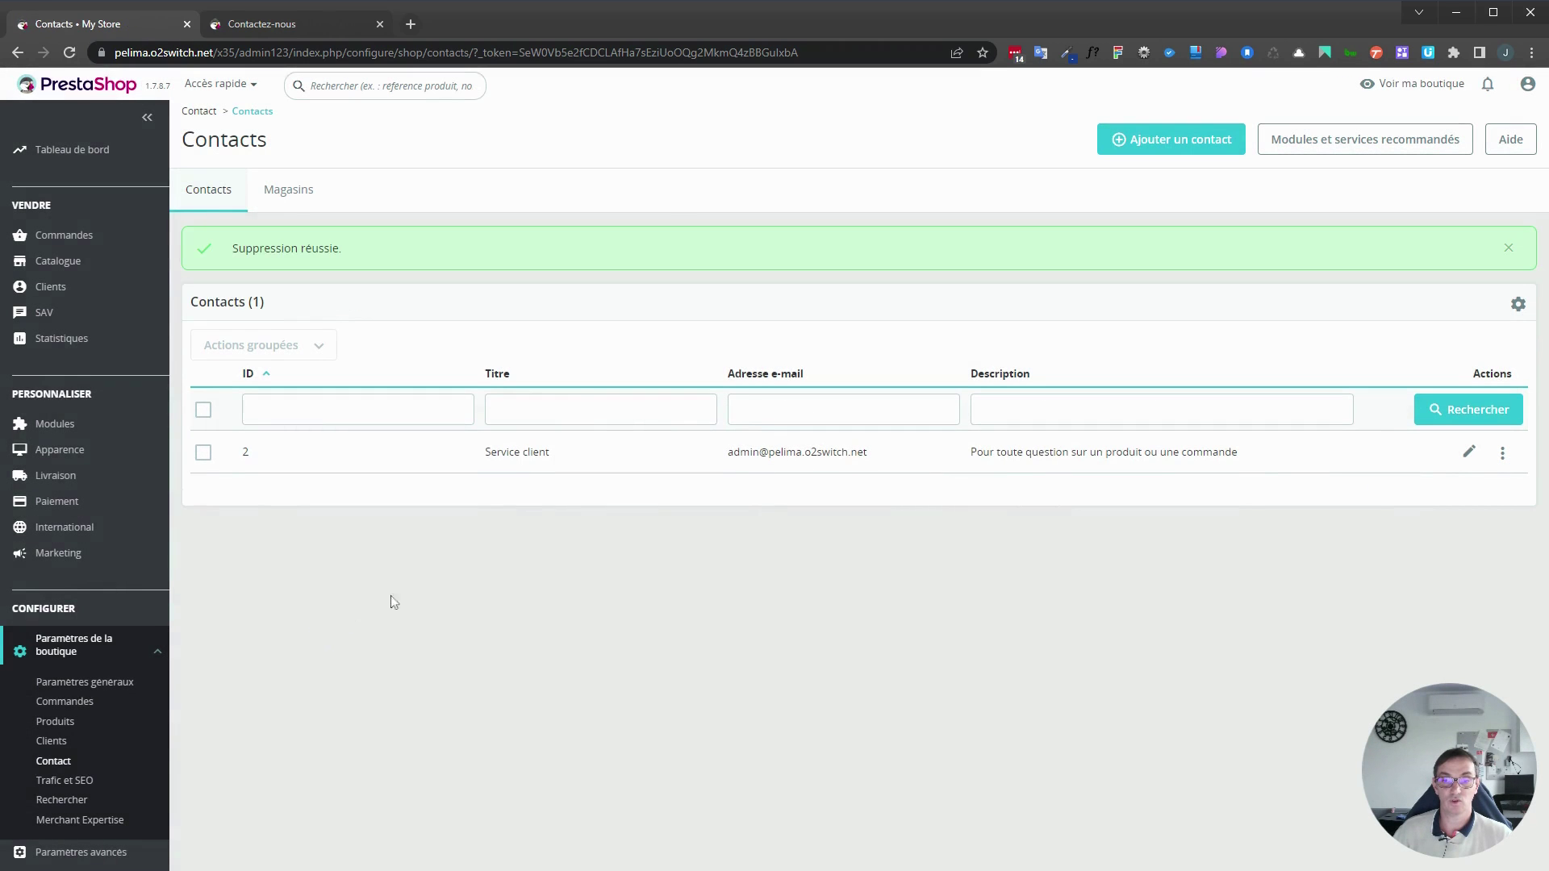
left_click(297, 22)
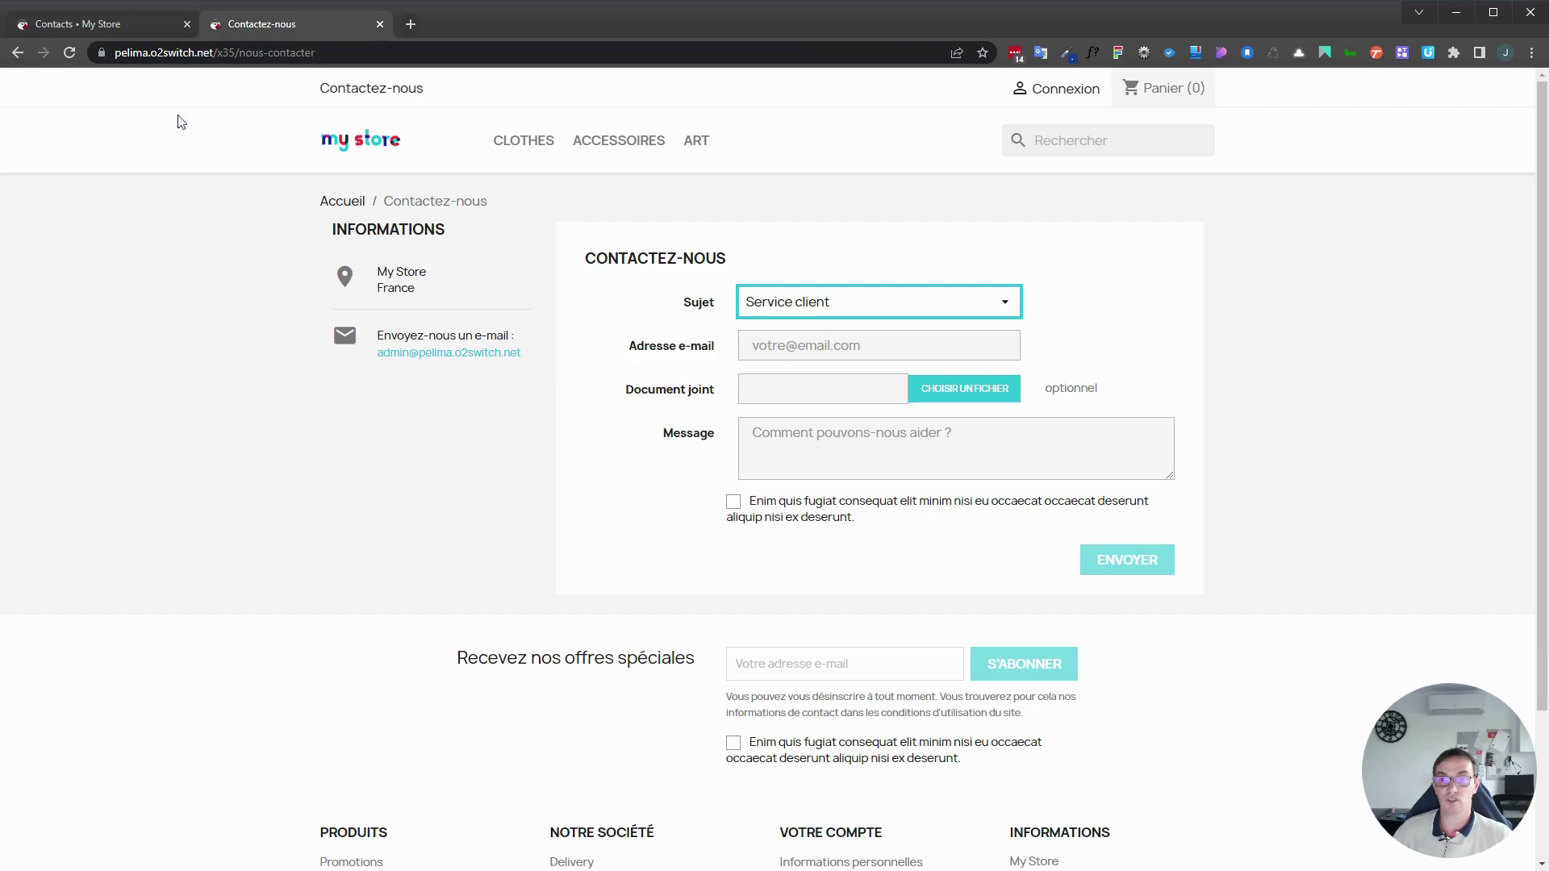
left_click(70, 52)
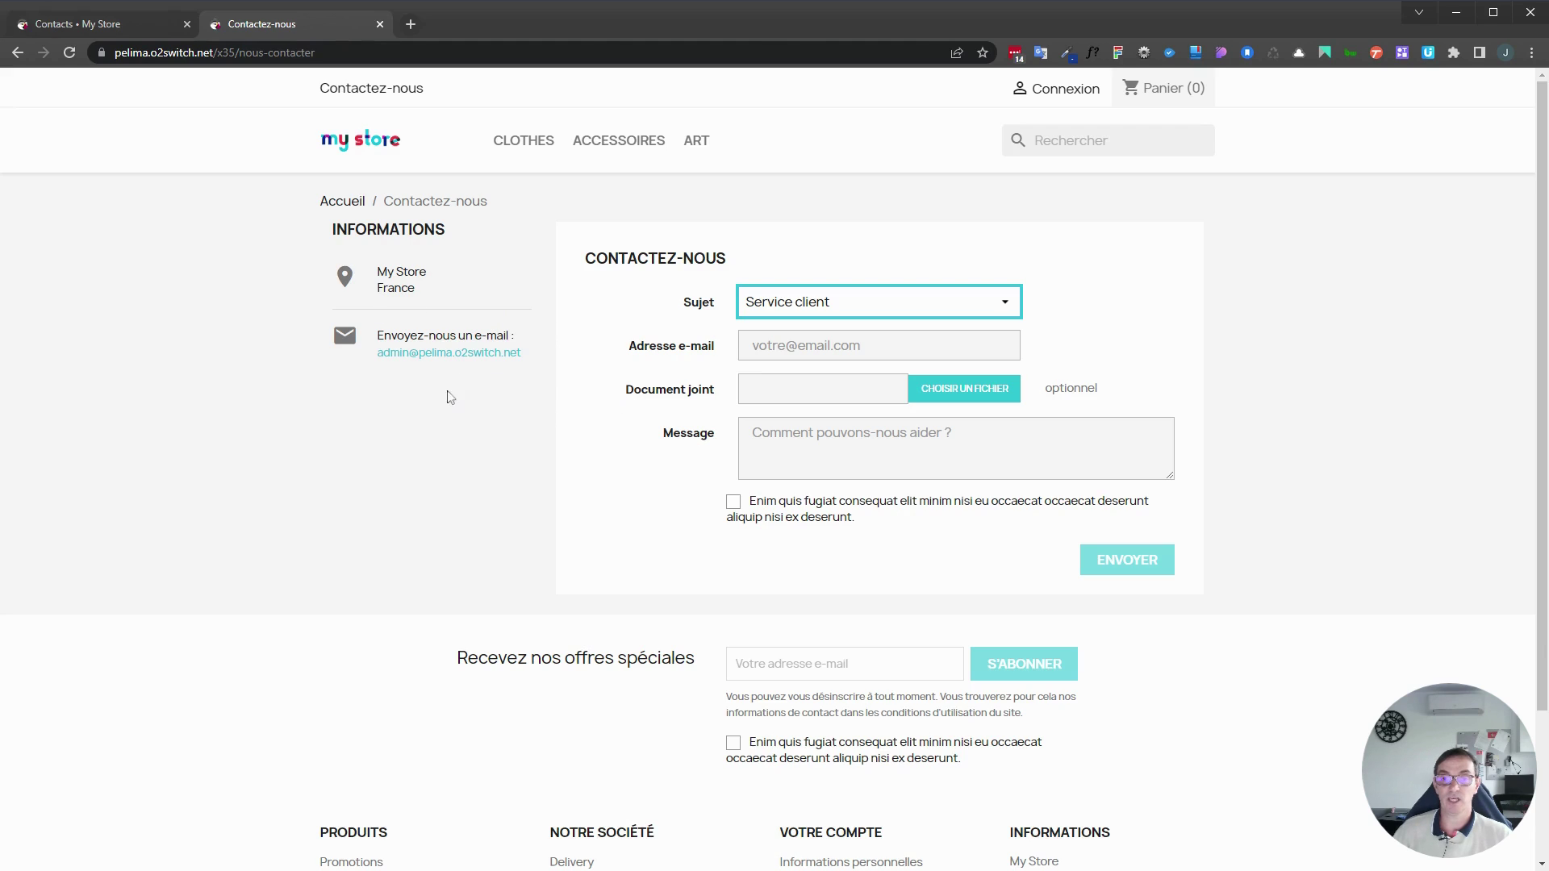
Go back to the back office and search the module manager for "coor".
left_click(113, 26)
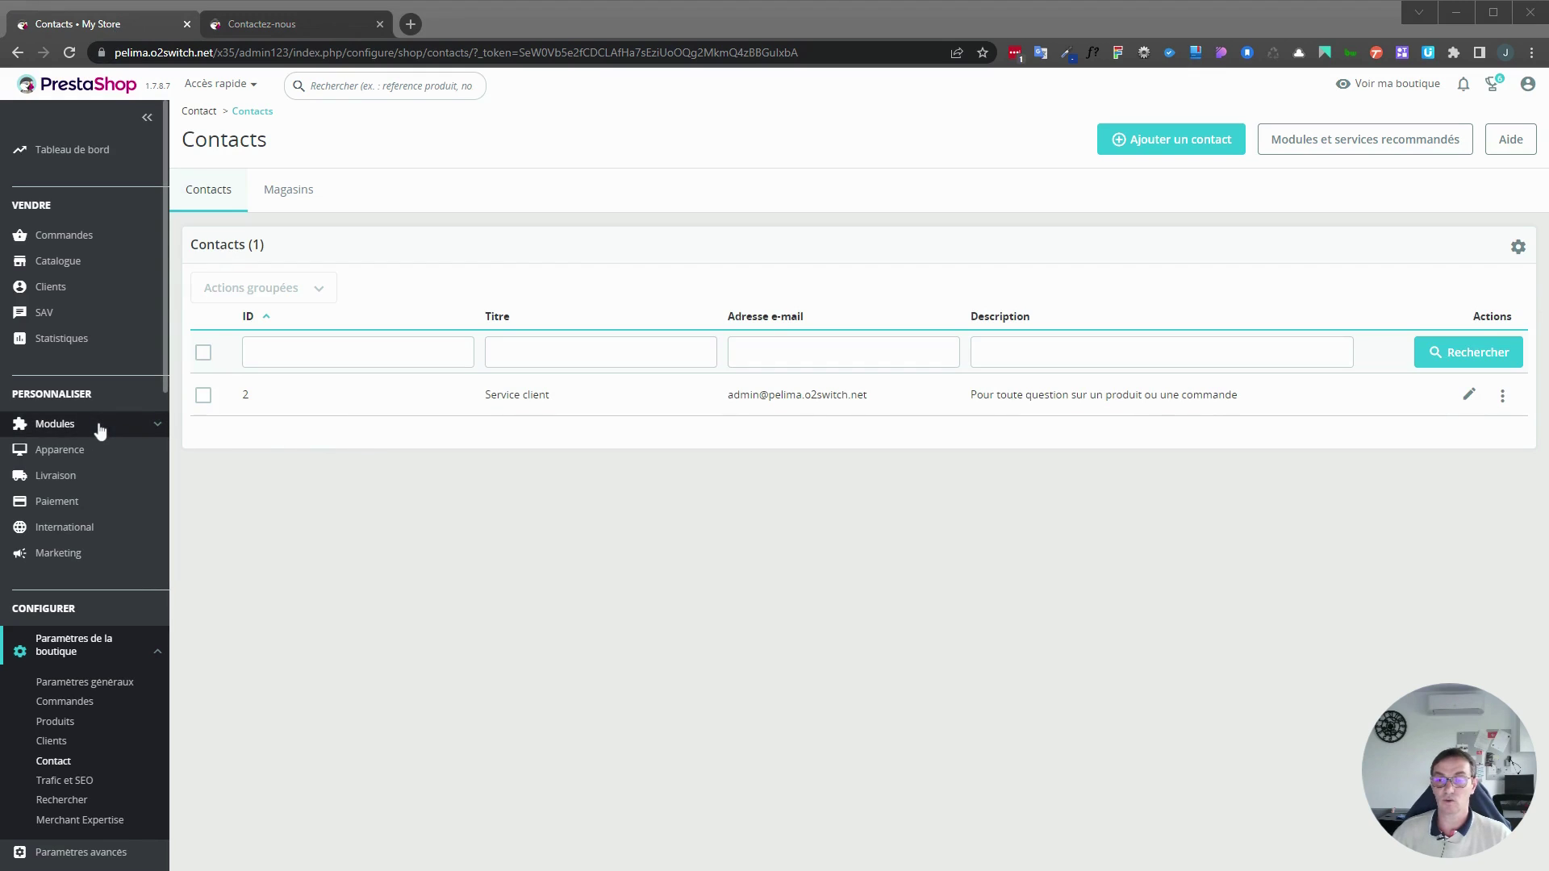
mouse_move(100, 427)
left_click(104, 454)
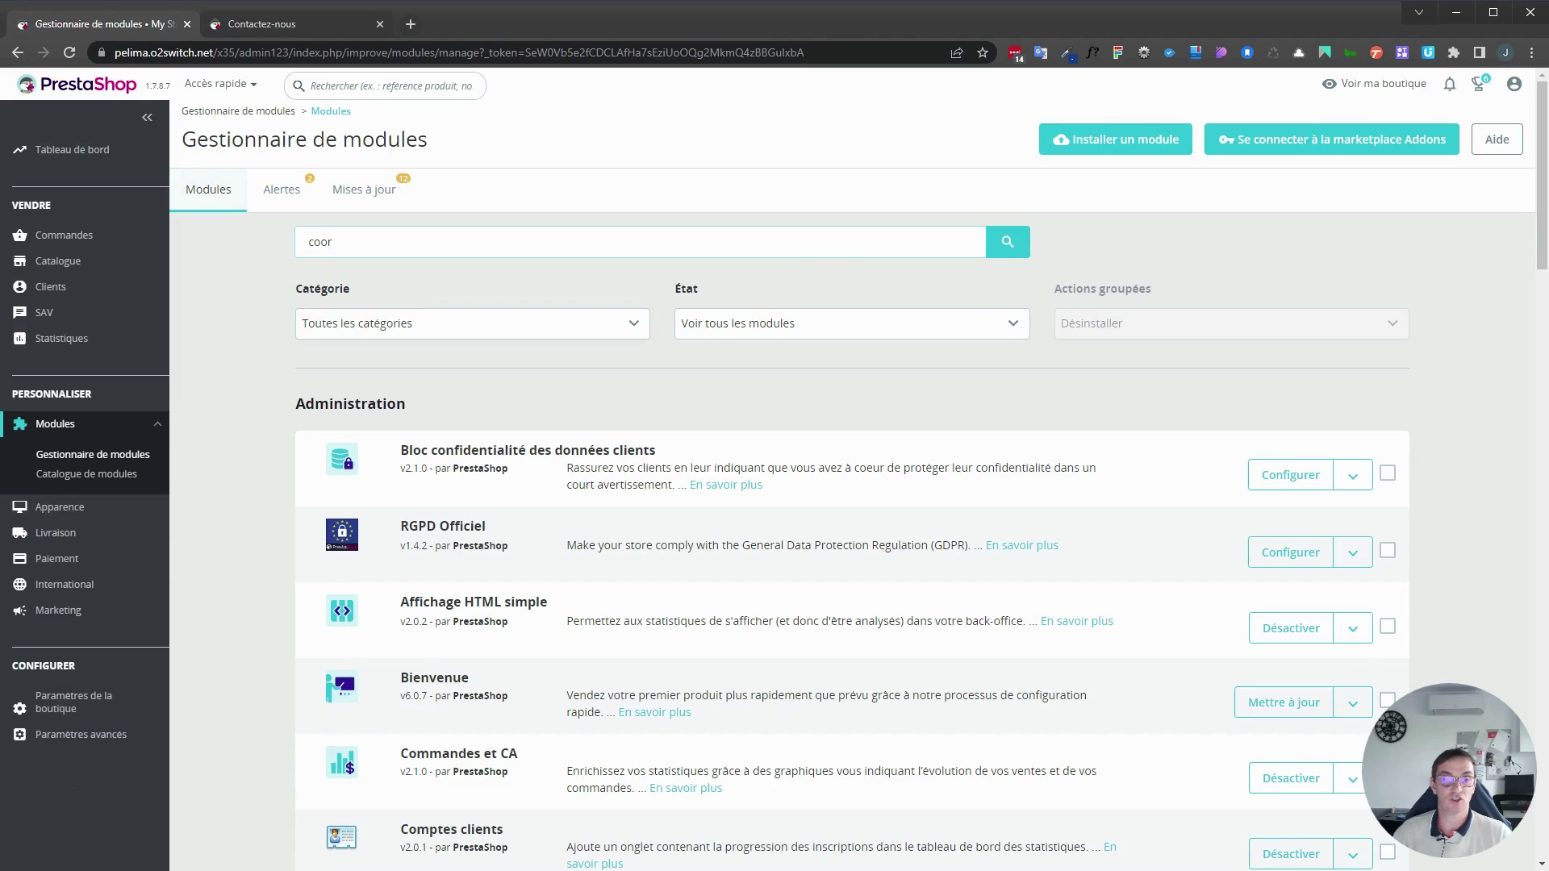
key("Return")
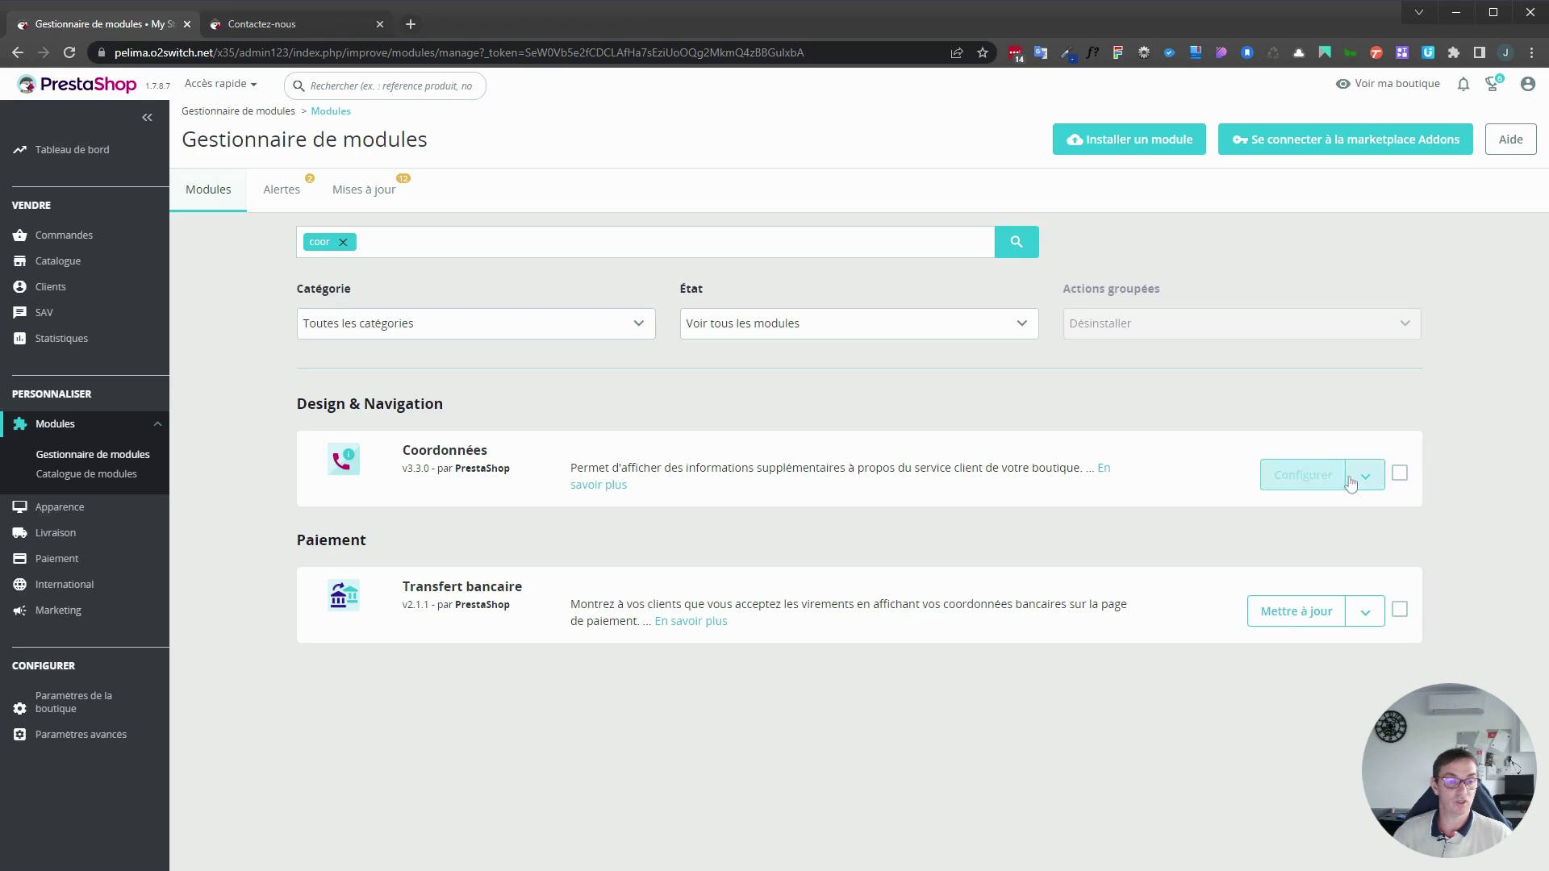
Turn off Afficher l'adresse e-mail in the Coordonnées module's configuration and save the setting.
left_click(1301, 475)
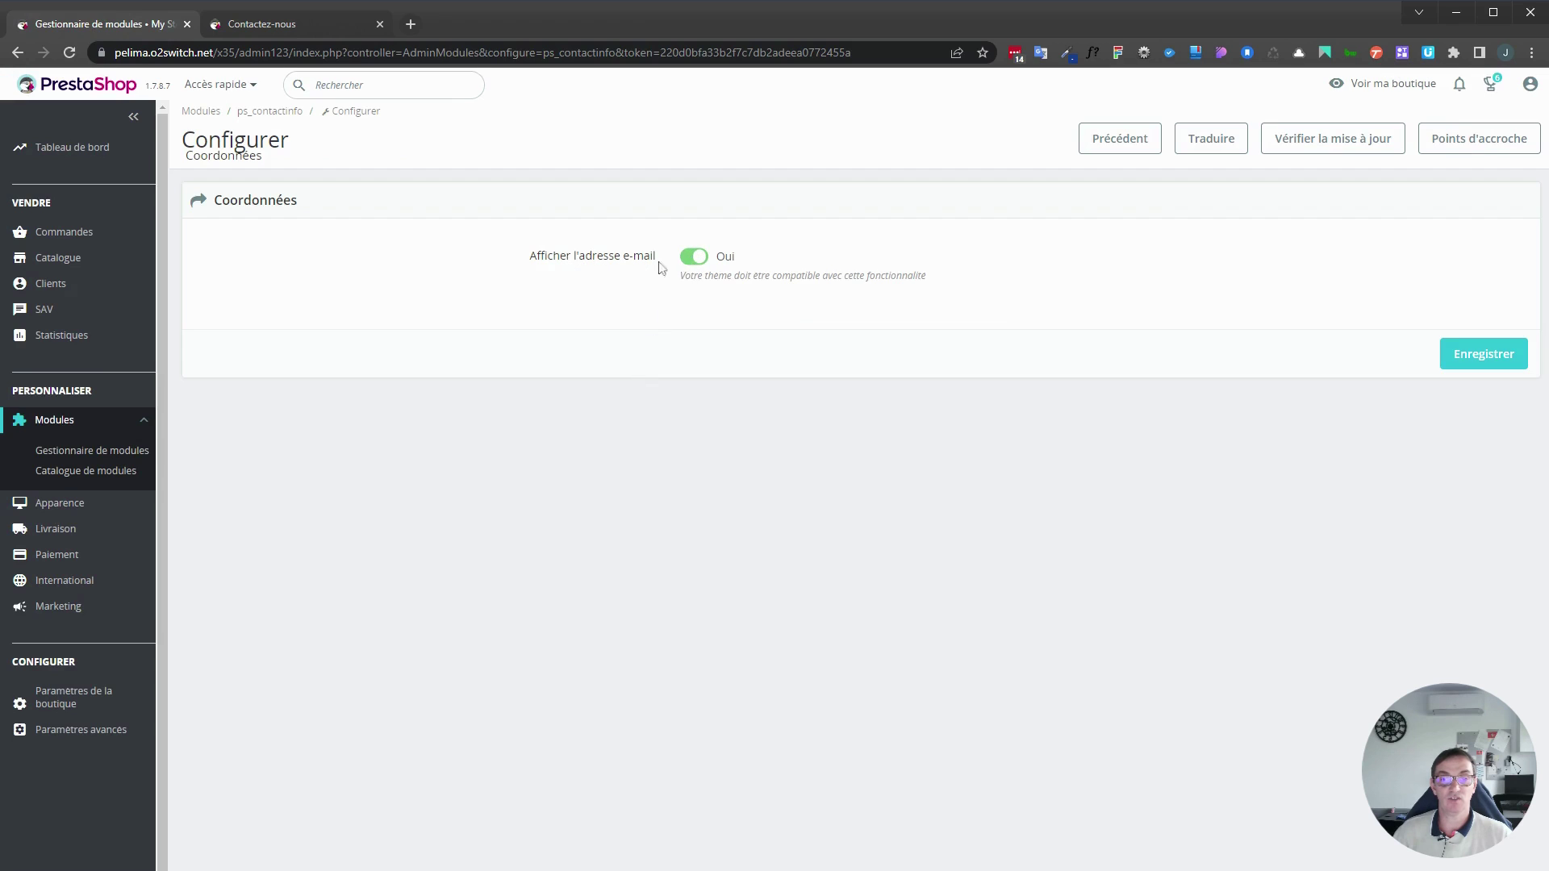
left_click(687, 258)
left_click(1482, 356)
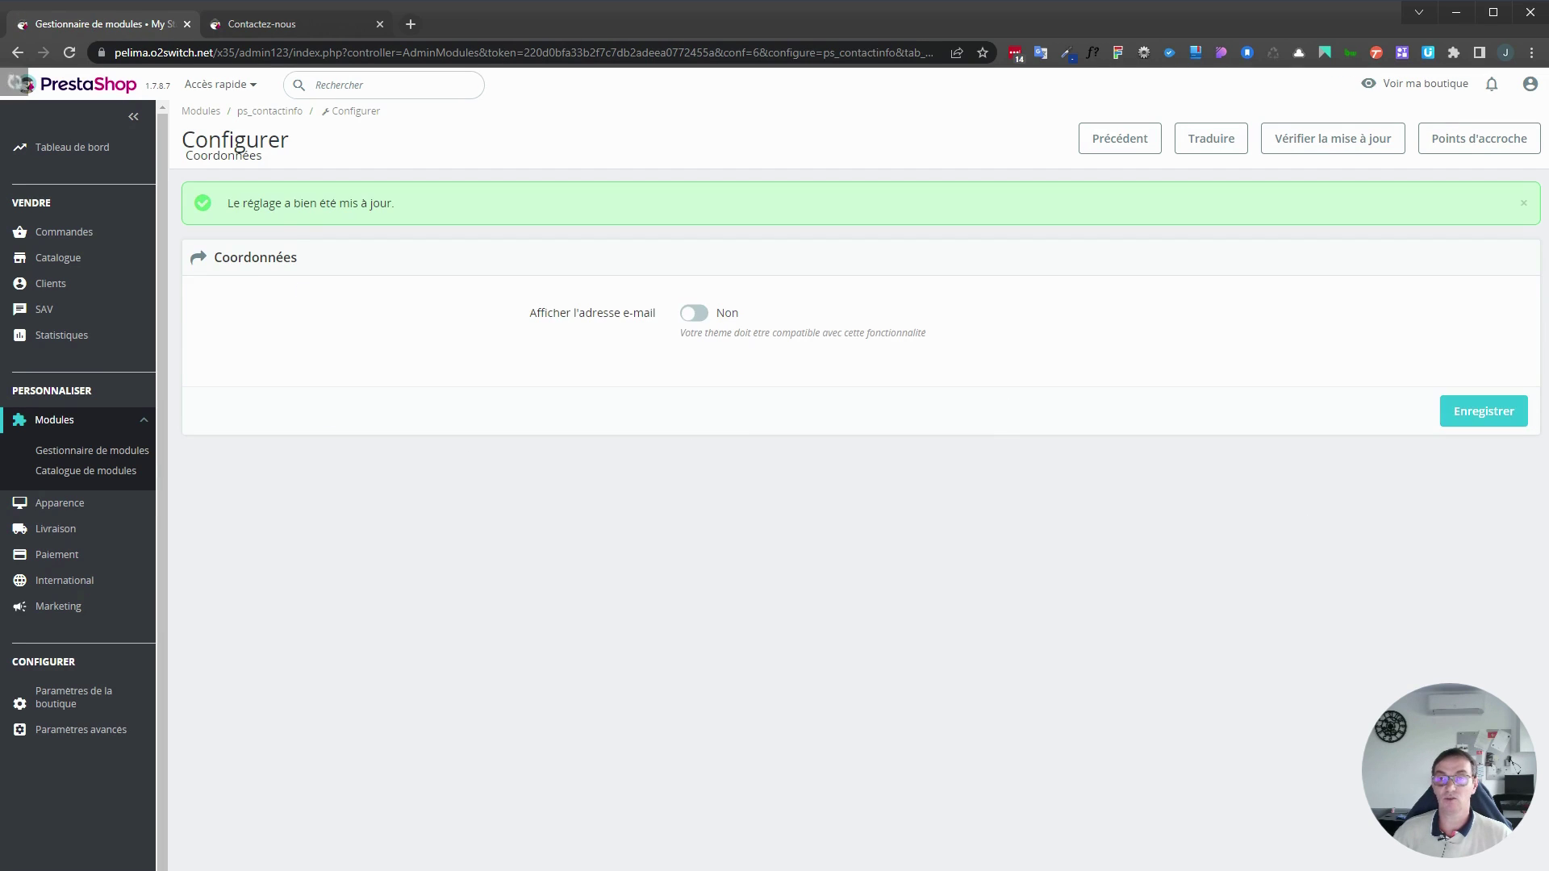
Reload the storefront's contact page and check the Informations block and the footer for the shop's e-mail address.
left_click(298, 22)
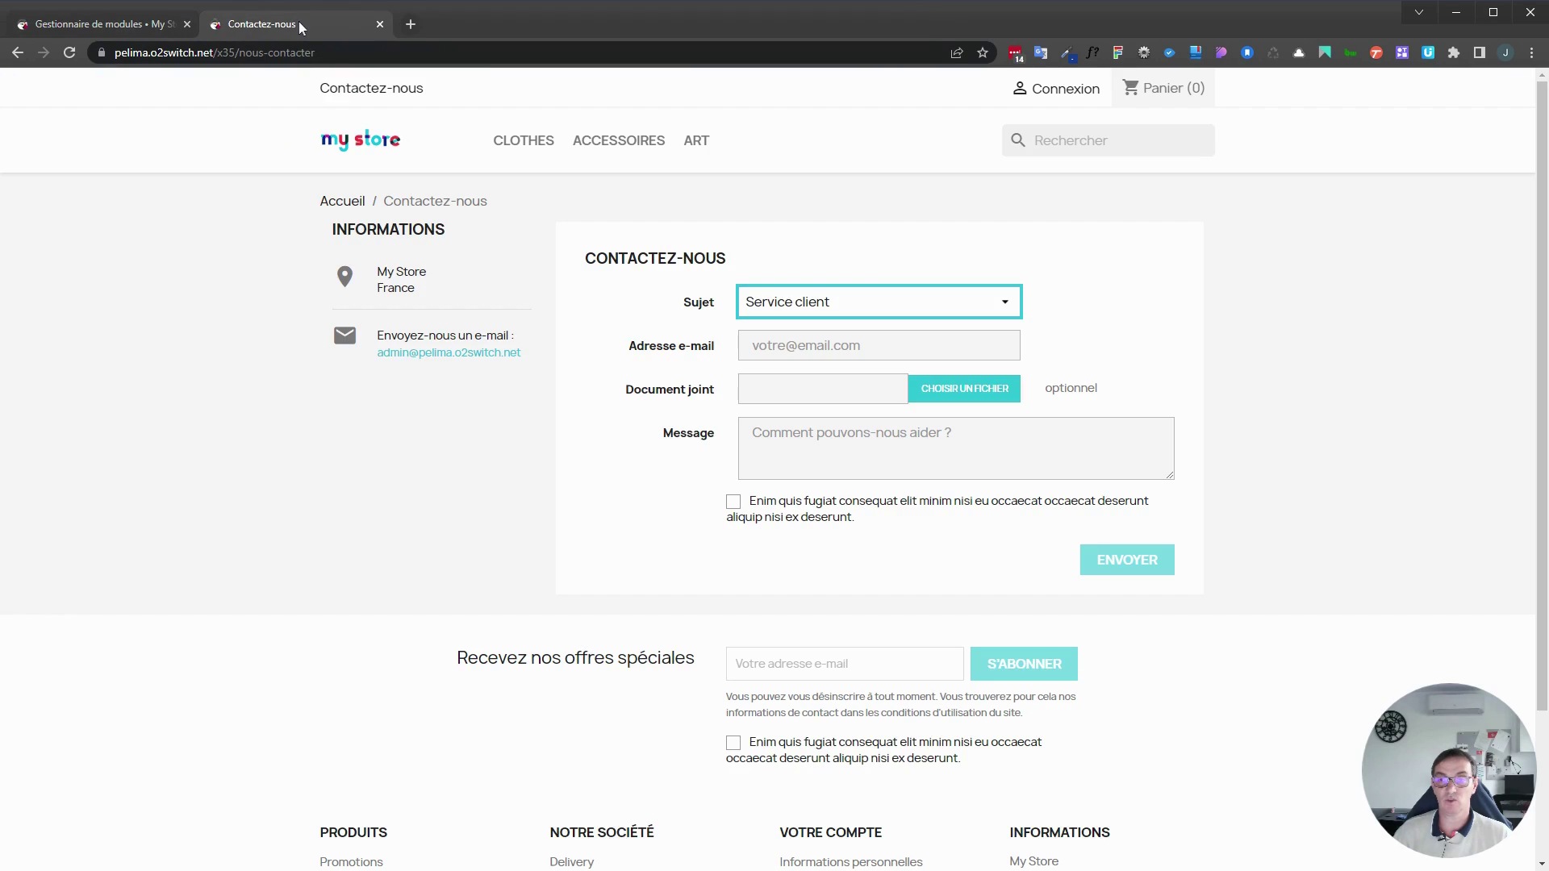
left_click_drag(311, 121, 342, 213)
left_click(440, 413)
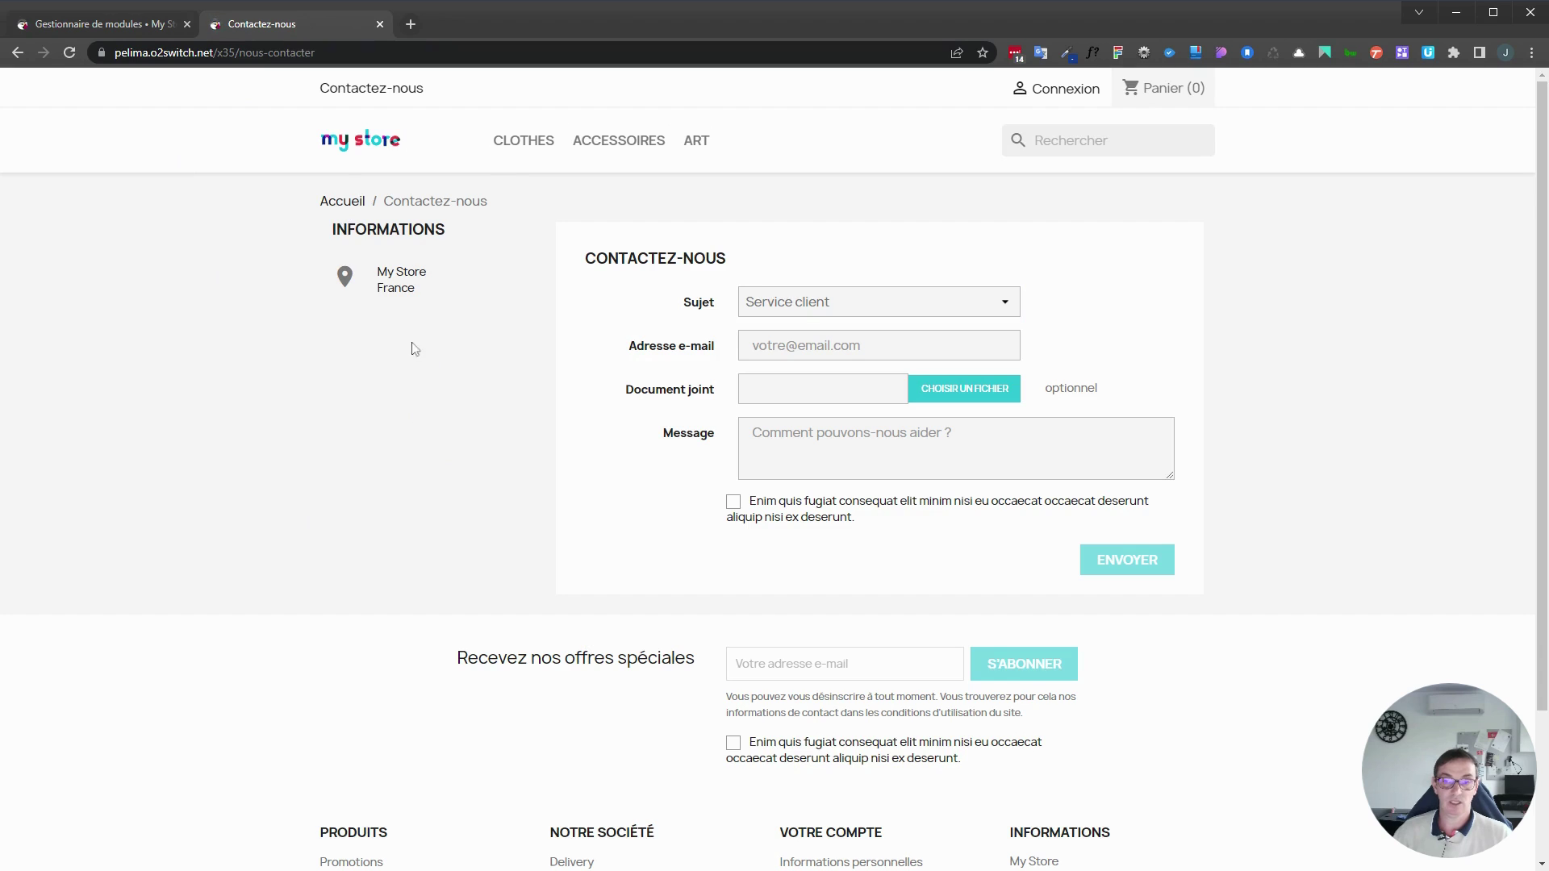
scroll(1221, 611, "down", 2)
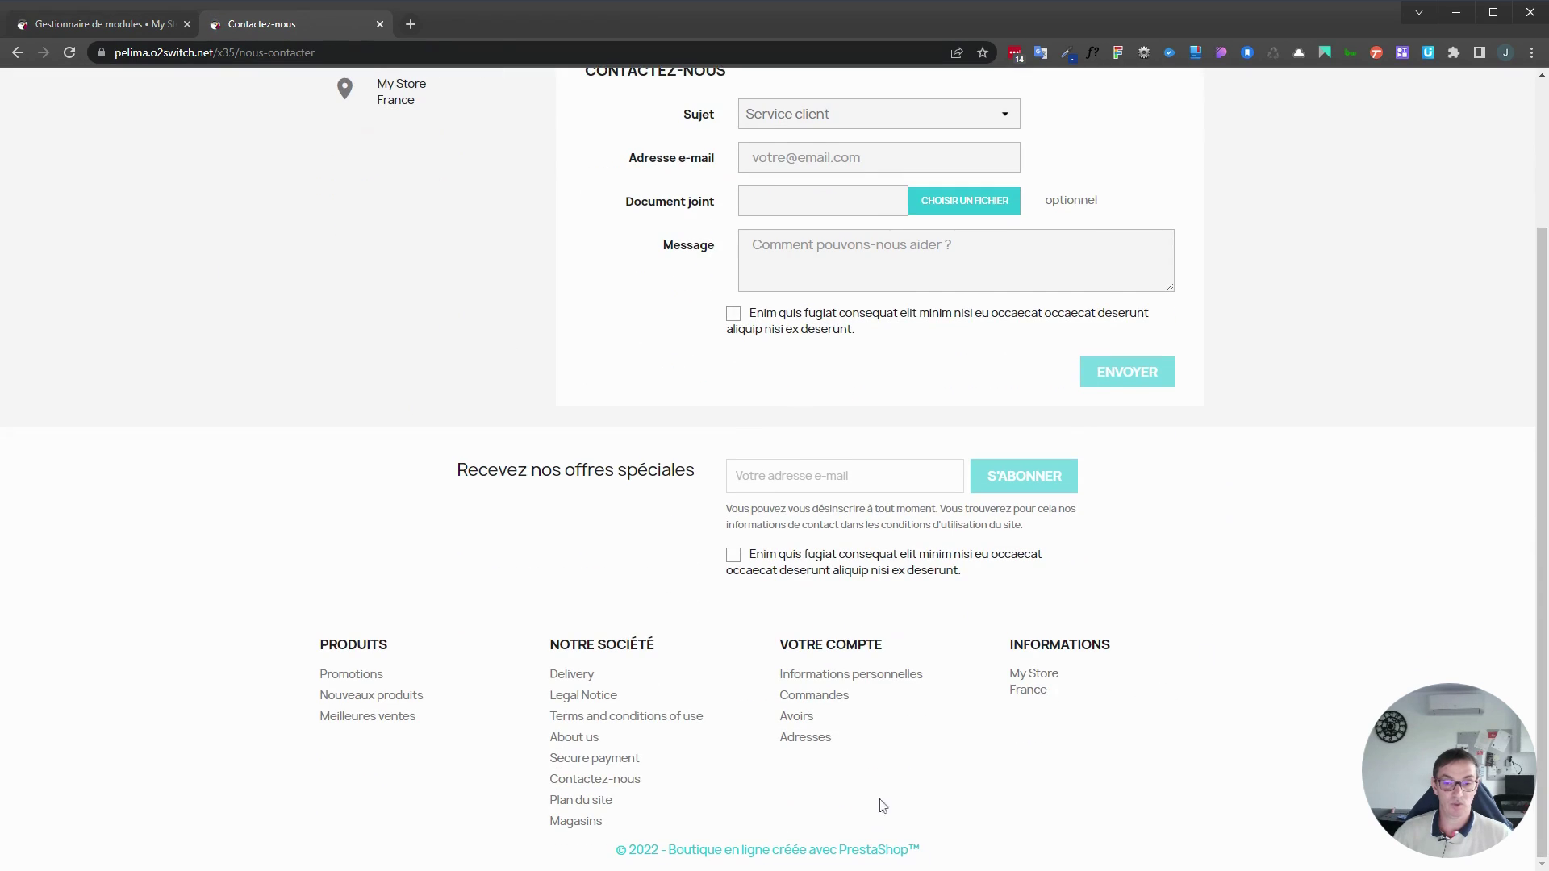
scroll(754, 722, "up", 2)
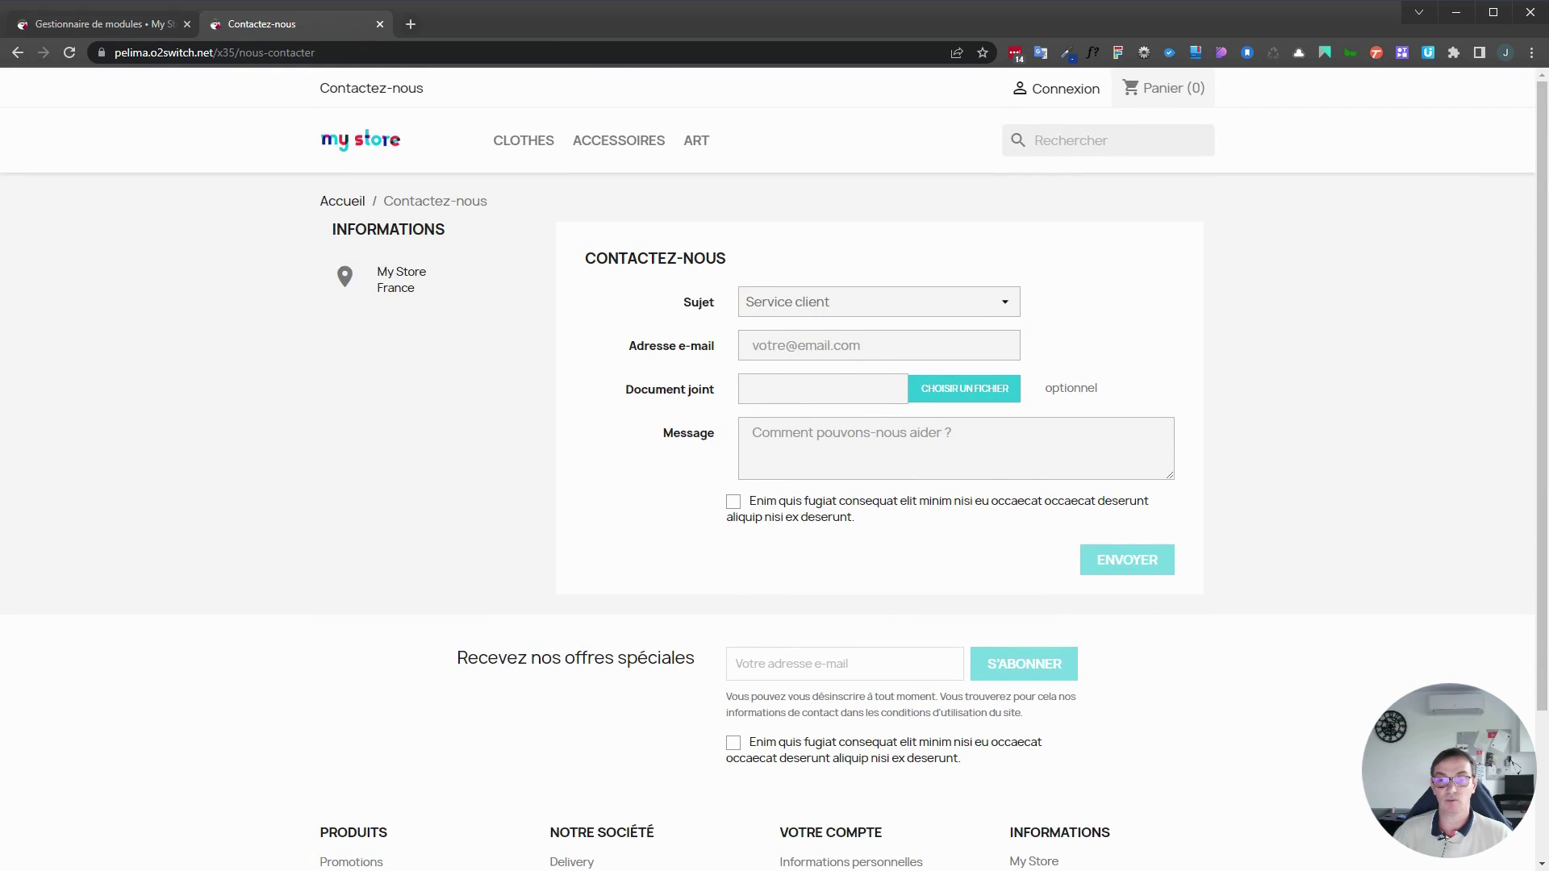
left_click(111, 27)
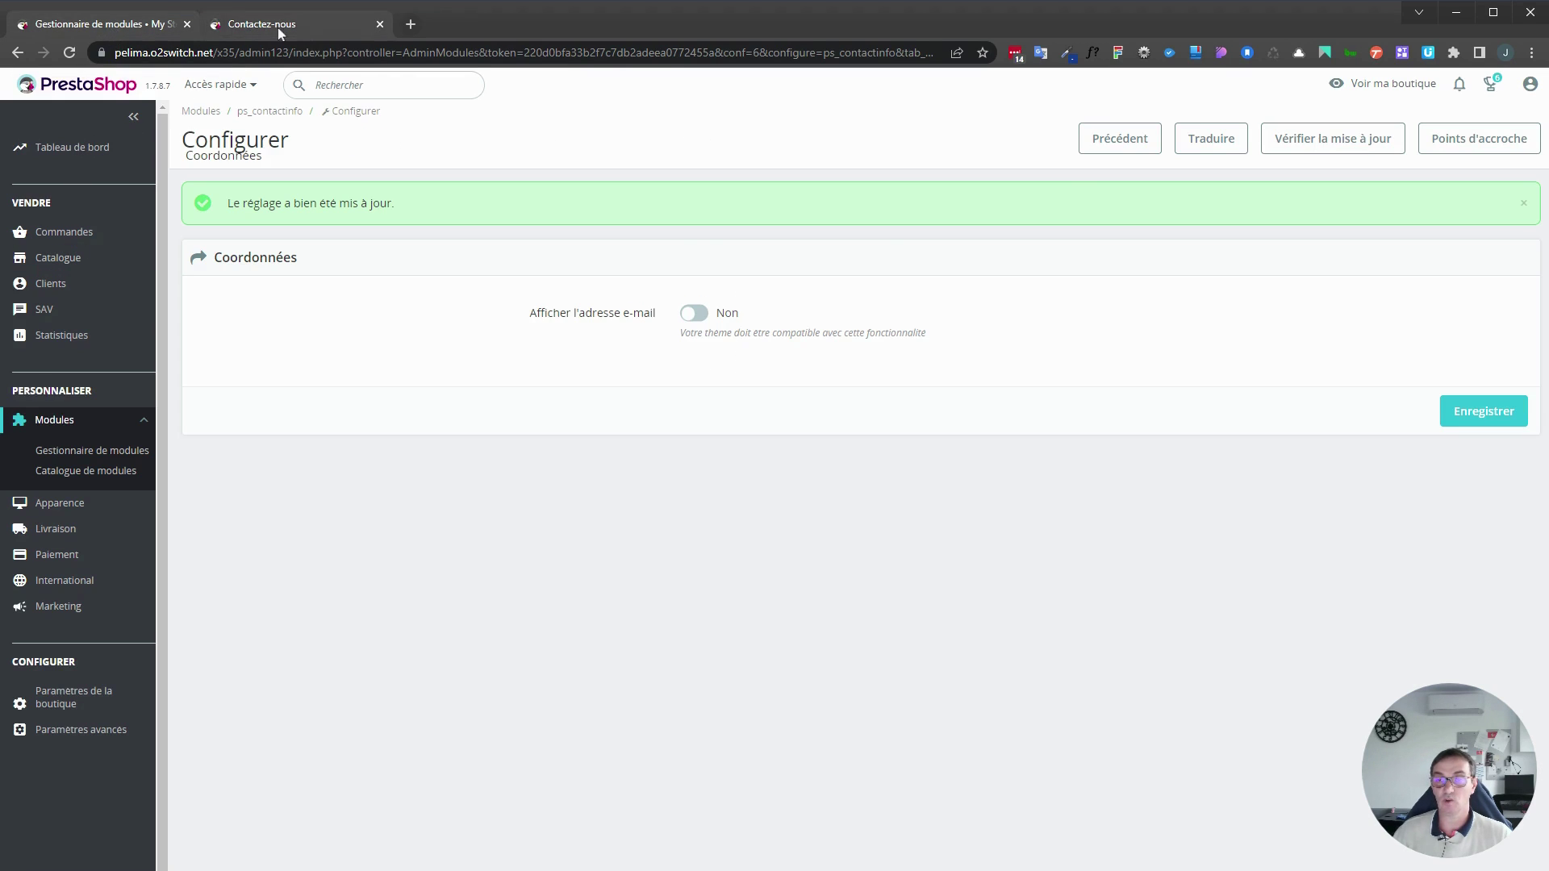
left_click(278, 28)
Set the shop name to "Boutique de test" in the Coordonnées section of the back office's Magasins settings.
left_click(101, 32)
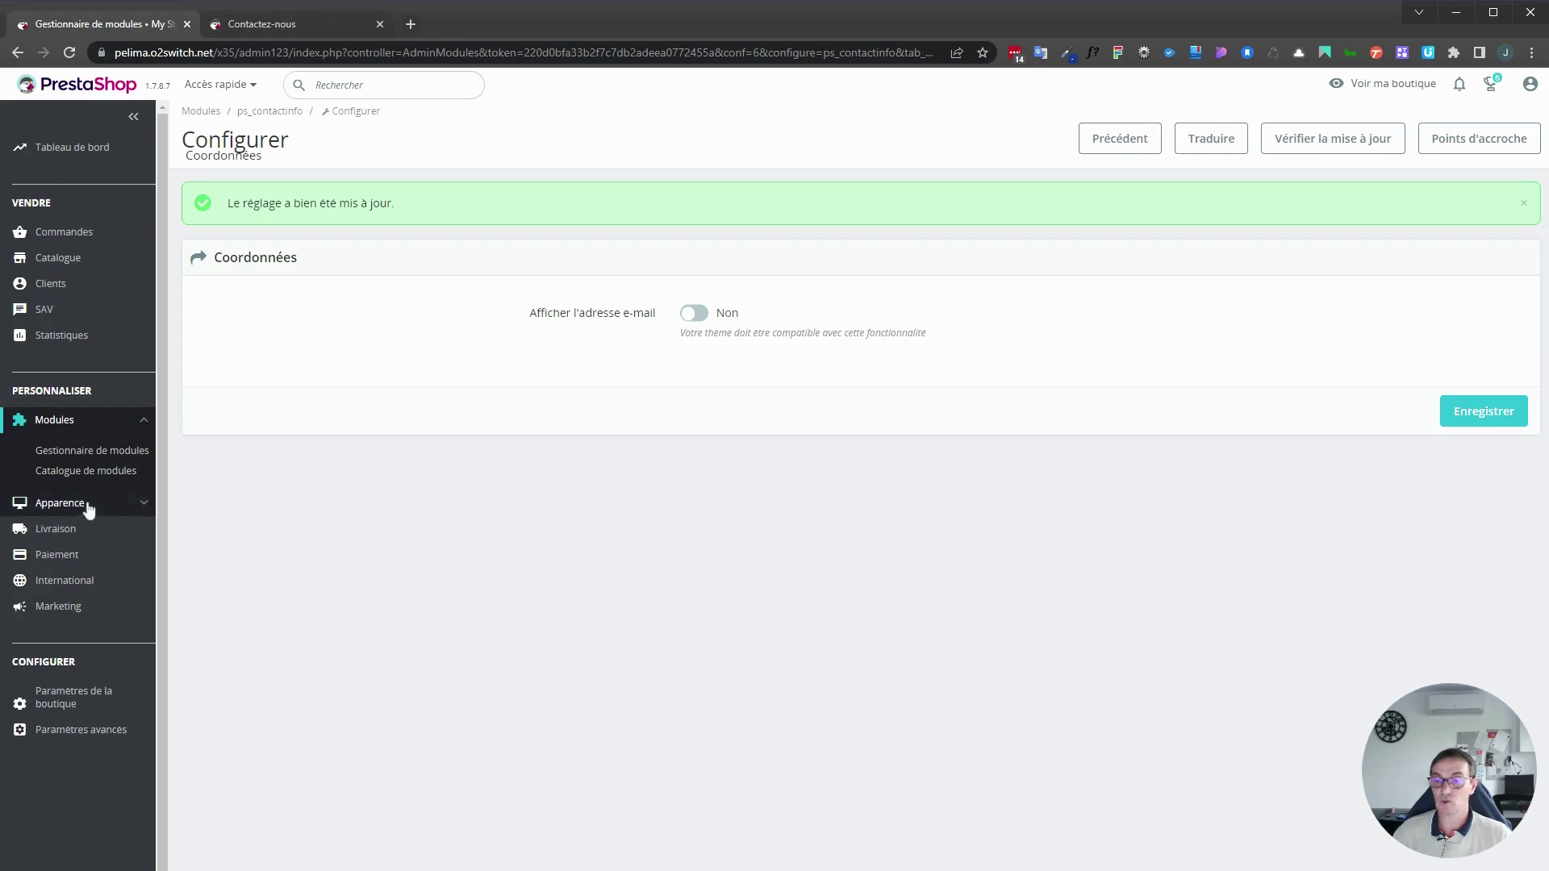
mouse_move(77, 698)
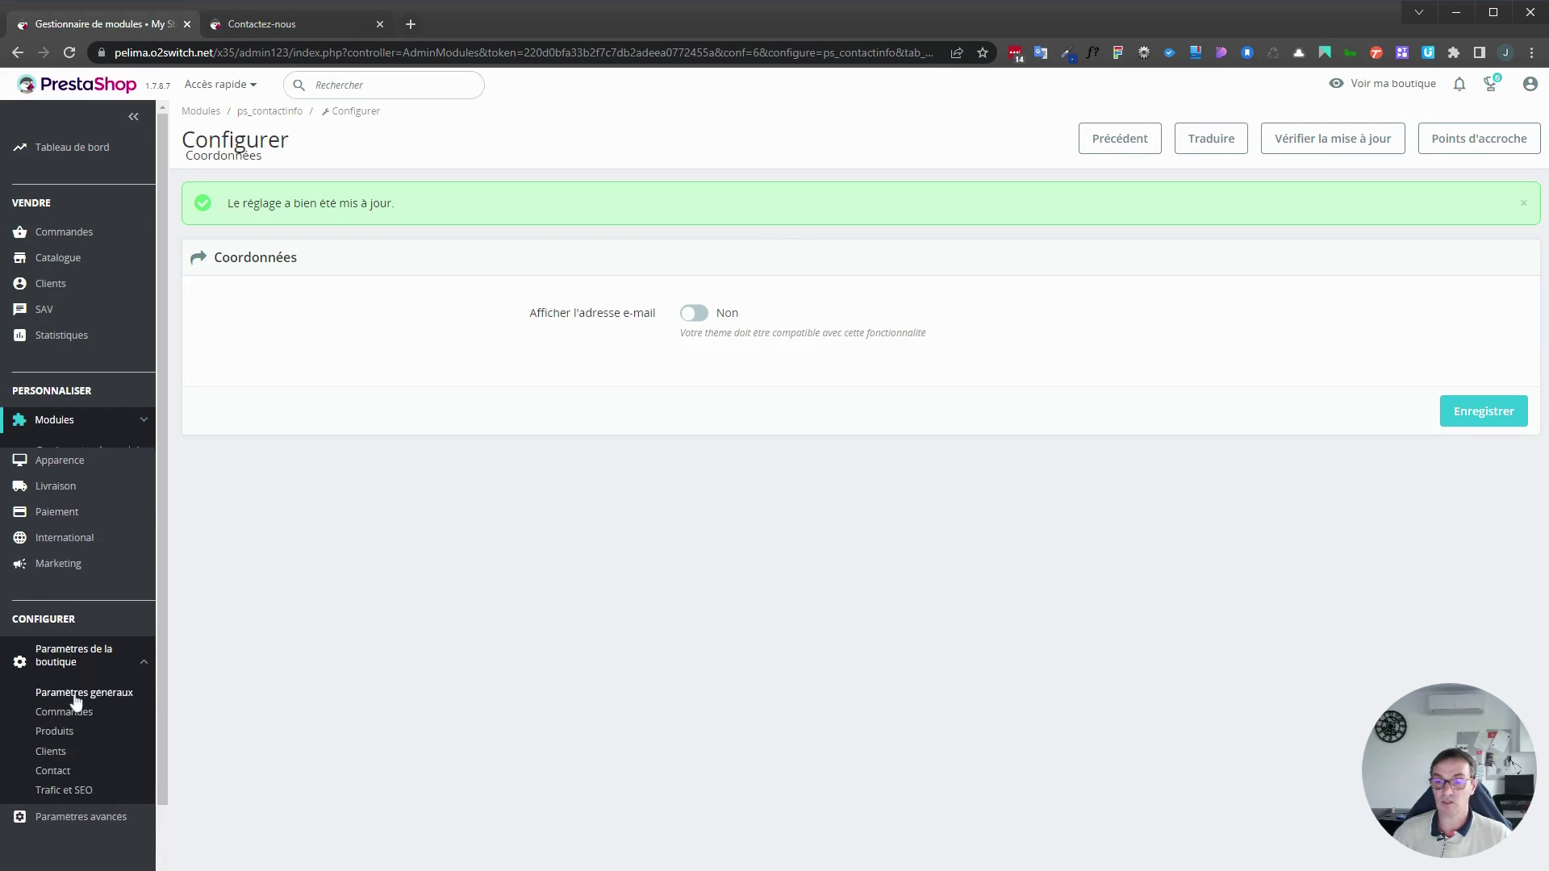
left_click(55, 759)
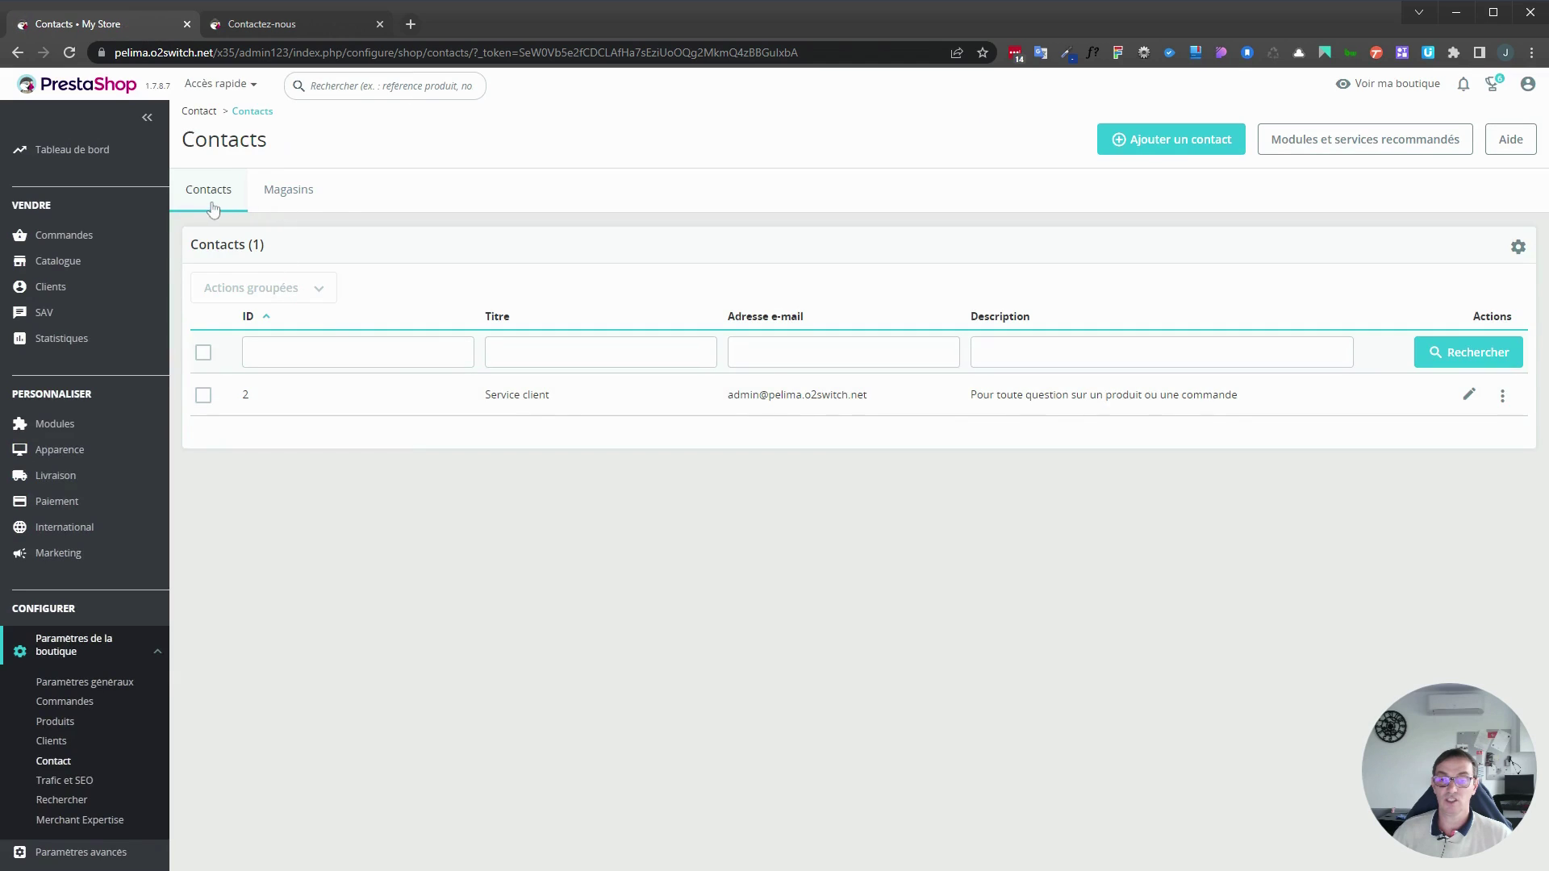
left_click(309, 196)
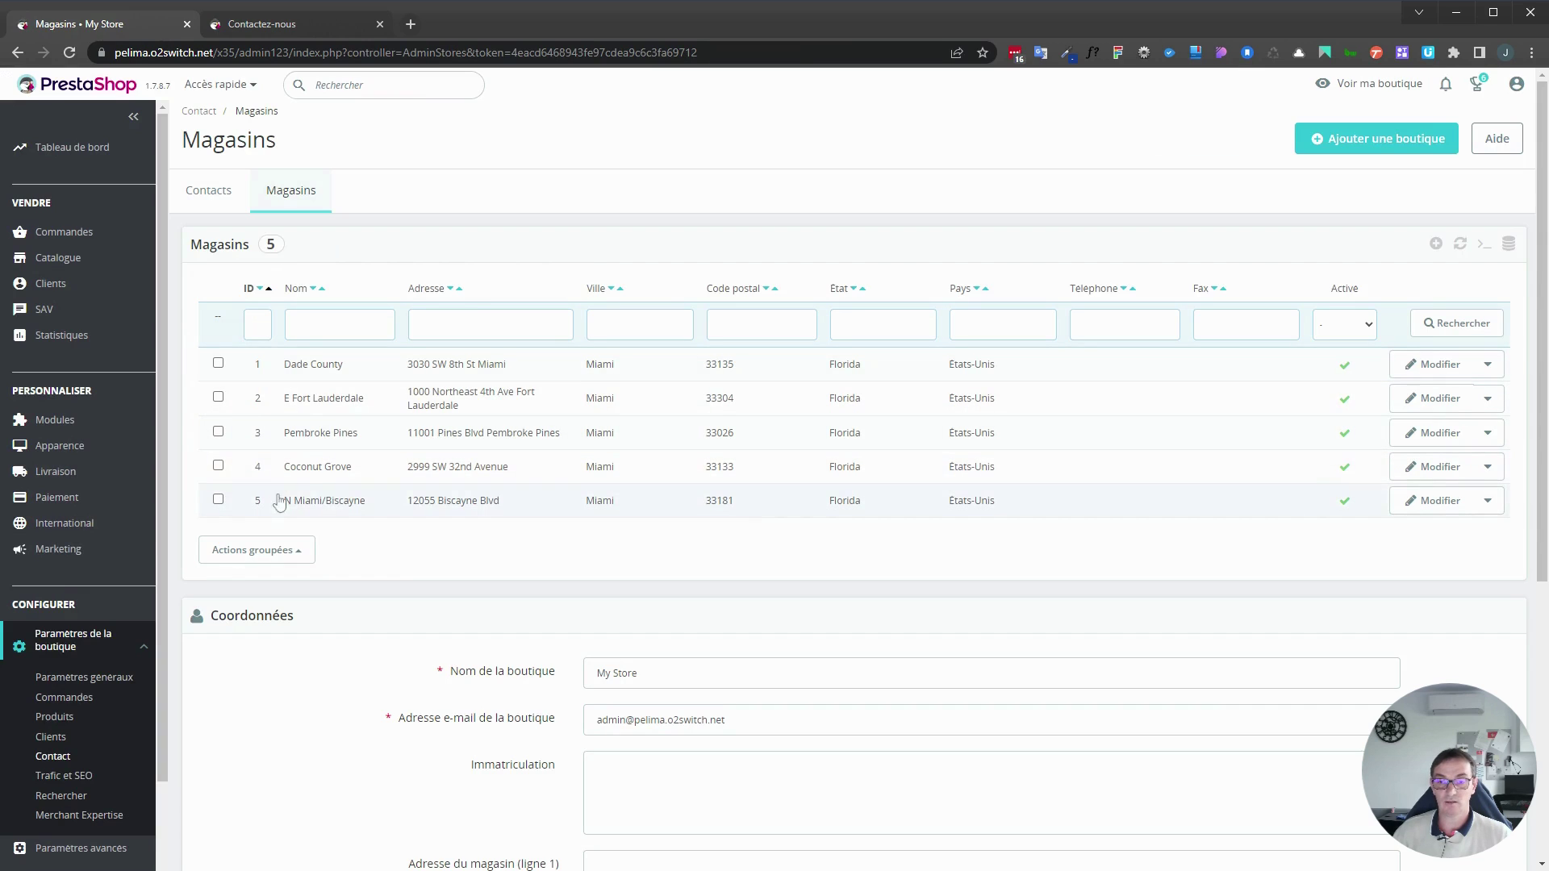
scroll(381, 413, "down", 3)
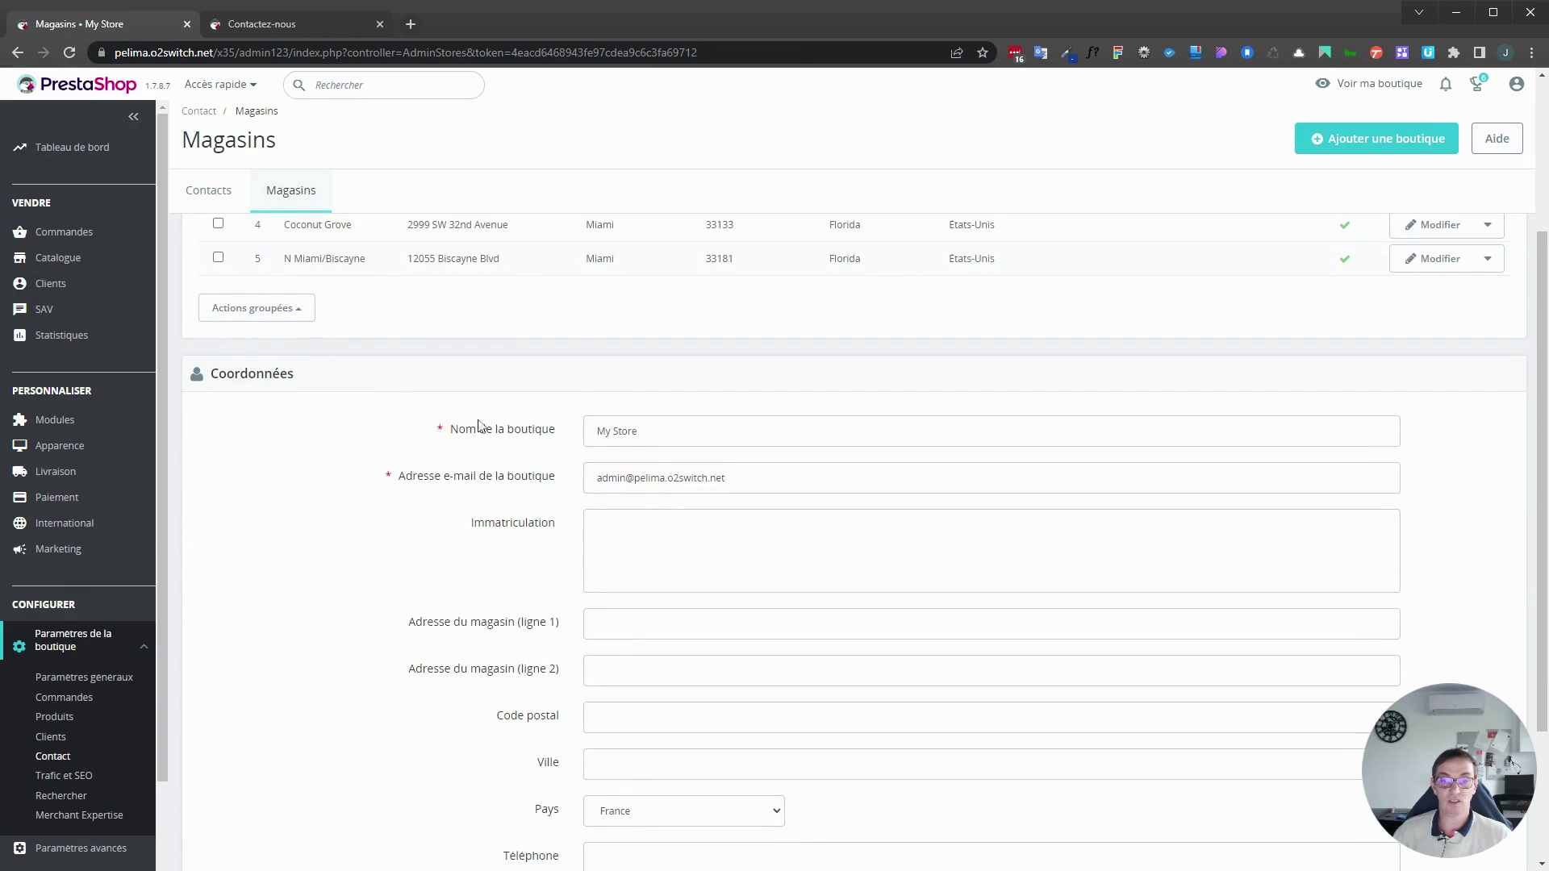
left_click(556, 434)
type("Boutique de test")
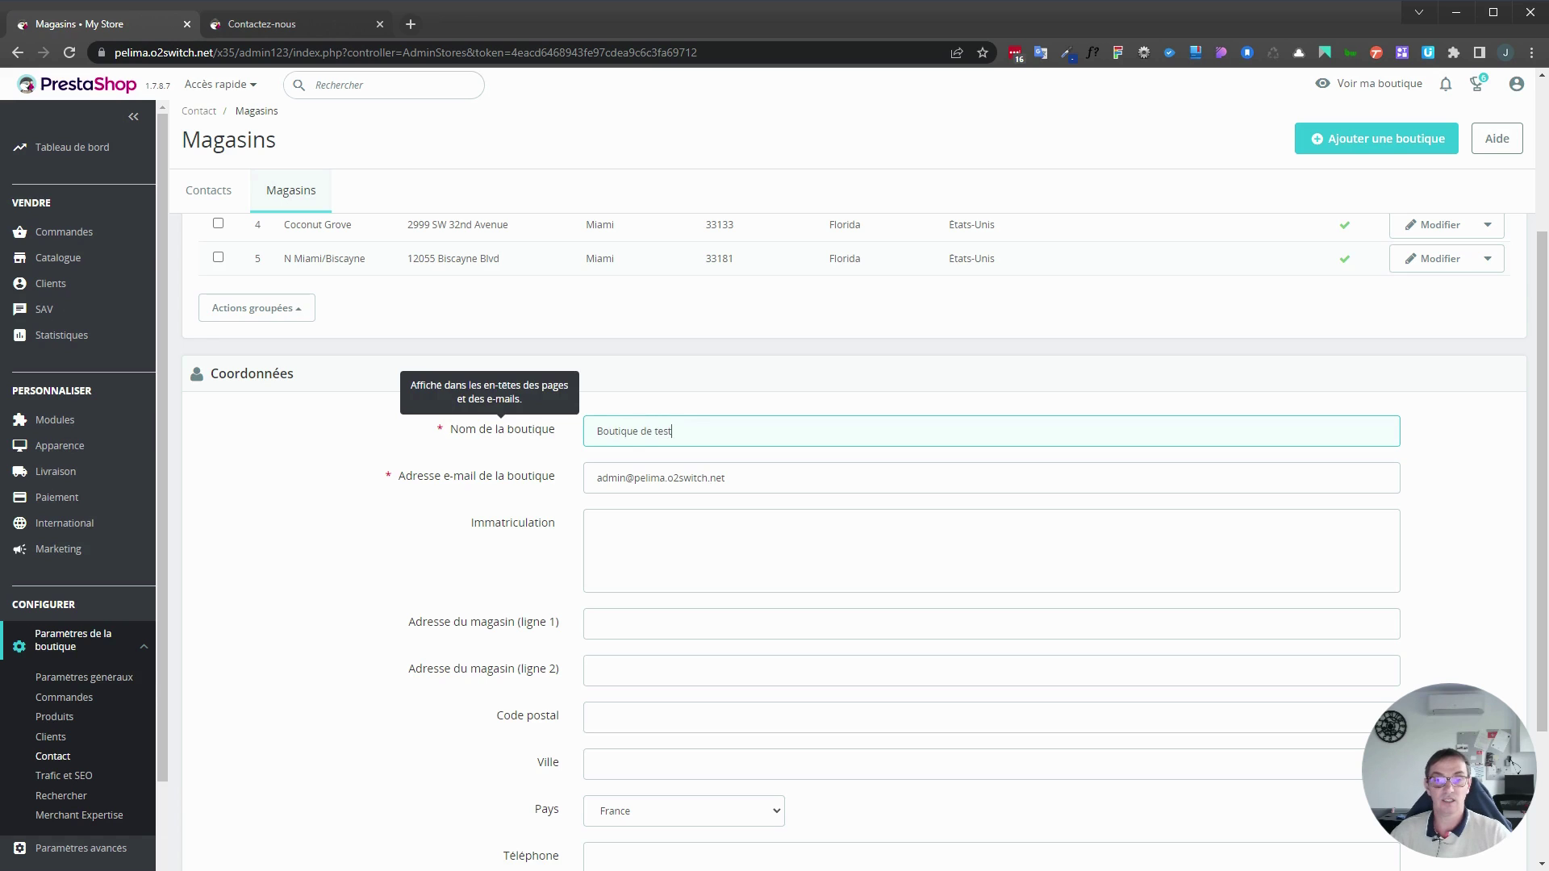
Review the shop's other Coordonnées fields, from the e-mail address down to the postal address, phone and fax.
scroll(853, 452, "up", 1)
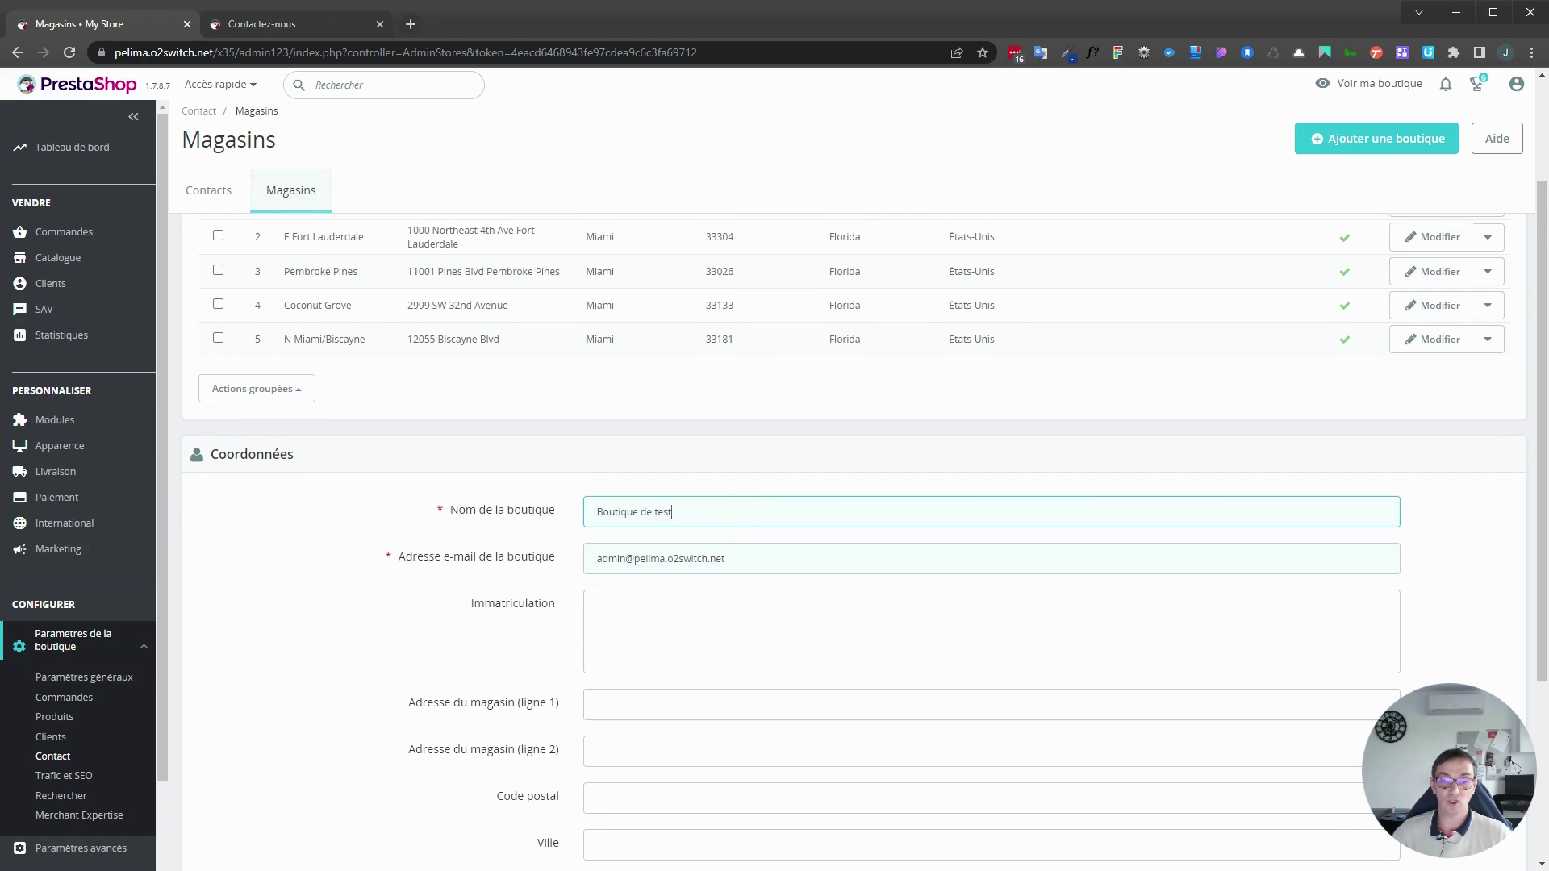
scroll(853, 484, "down", 4)
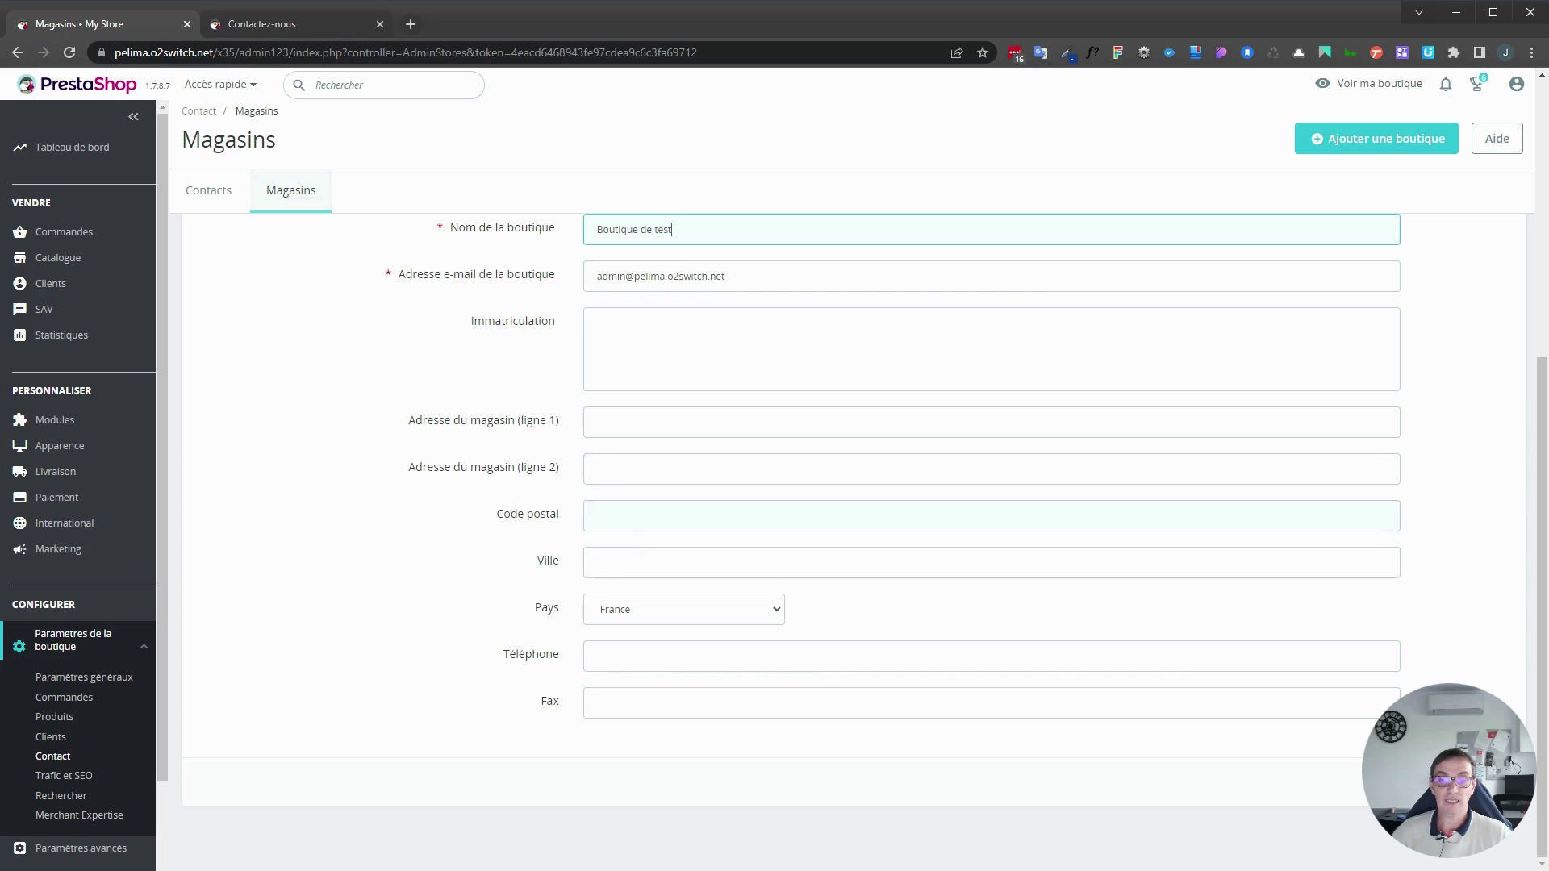
left_click(598, 516)
left_click(457, 543)
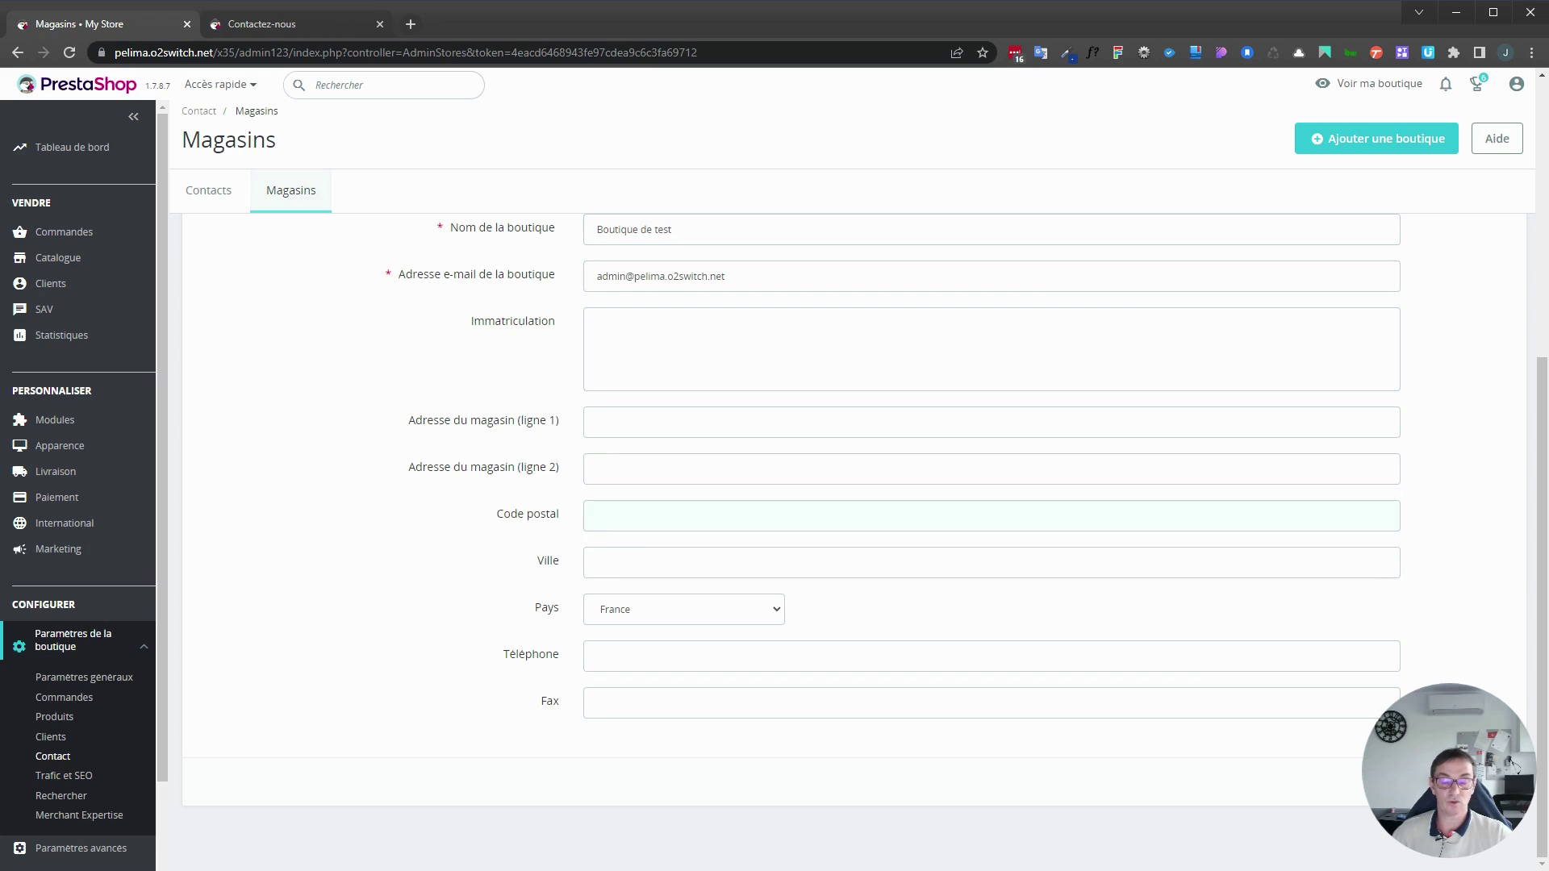
Fill in the shop's postal code and city in the Coordonnées section and save the store details.
left_click(598, 516)
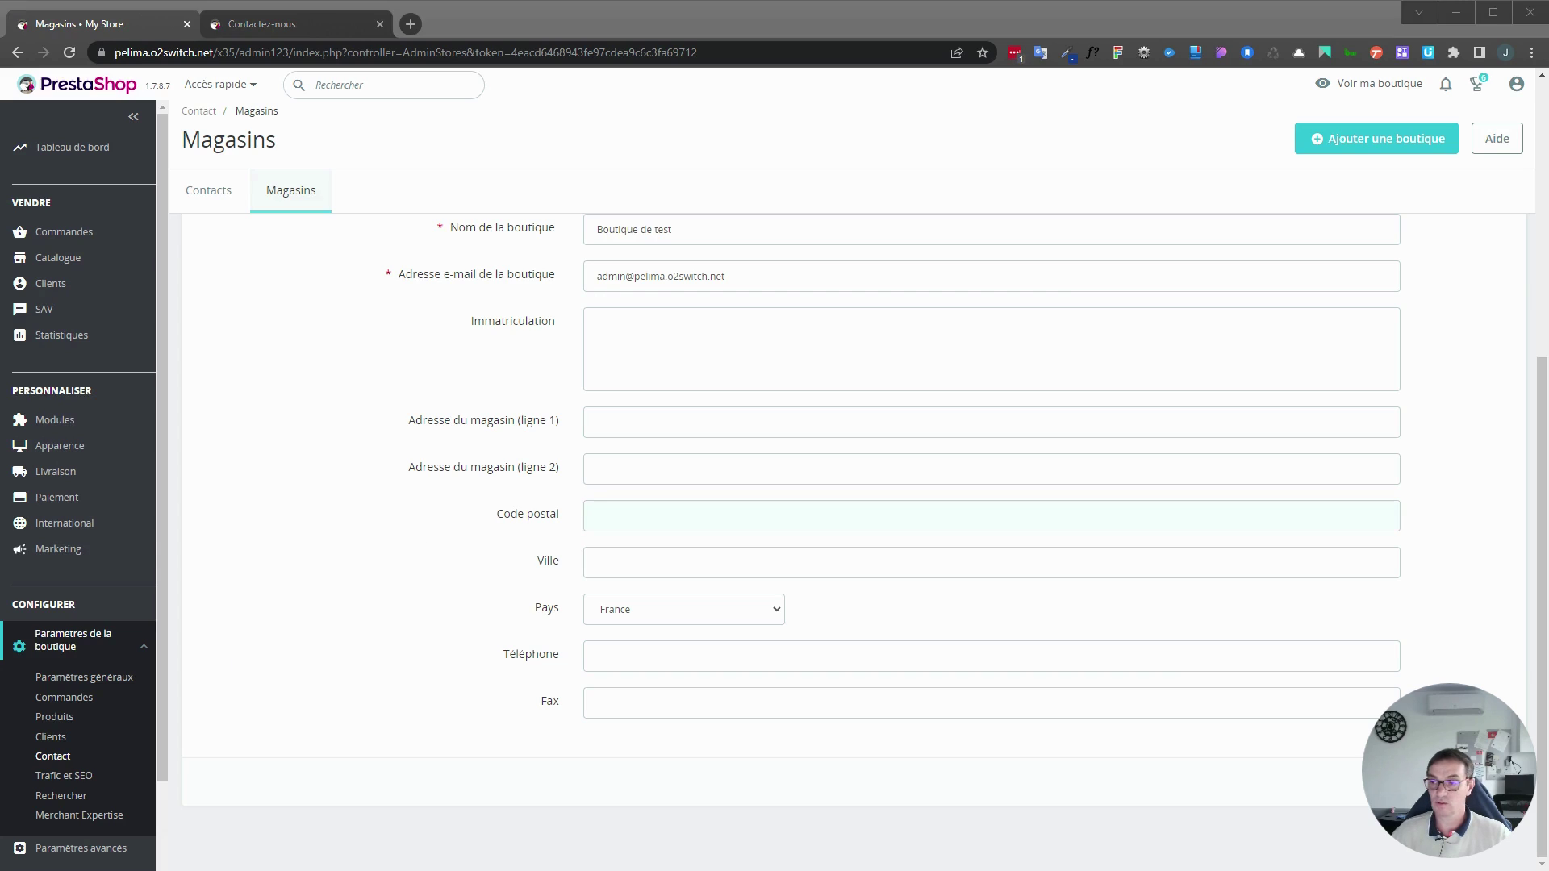
type("07300")
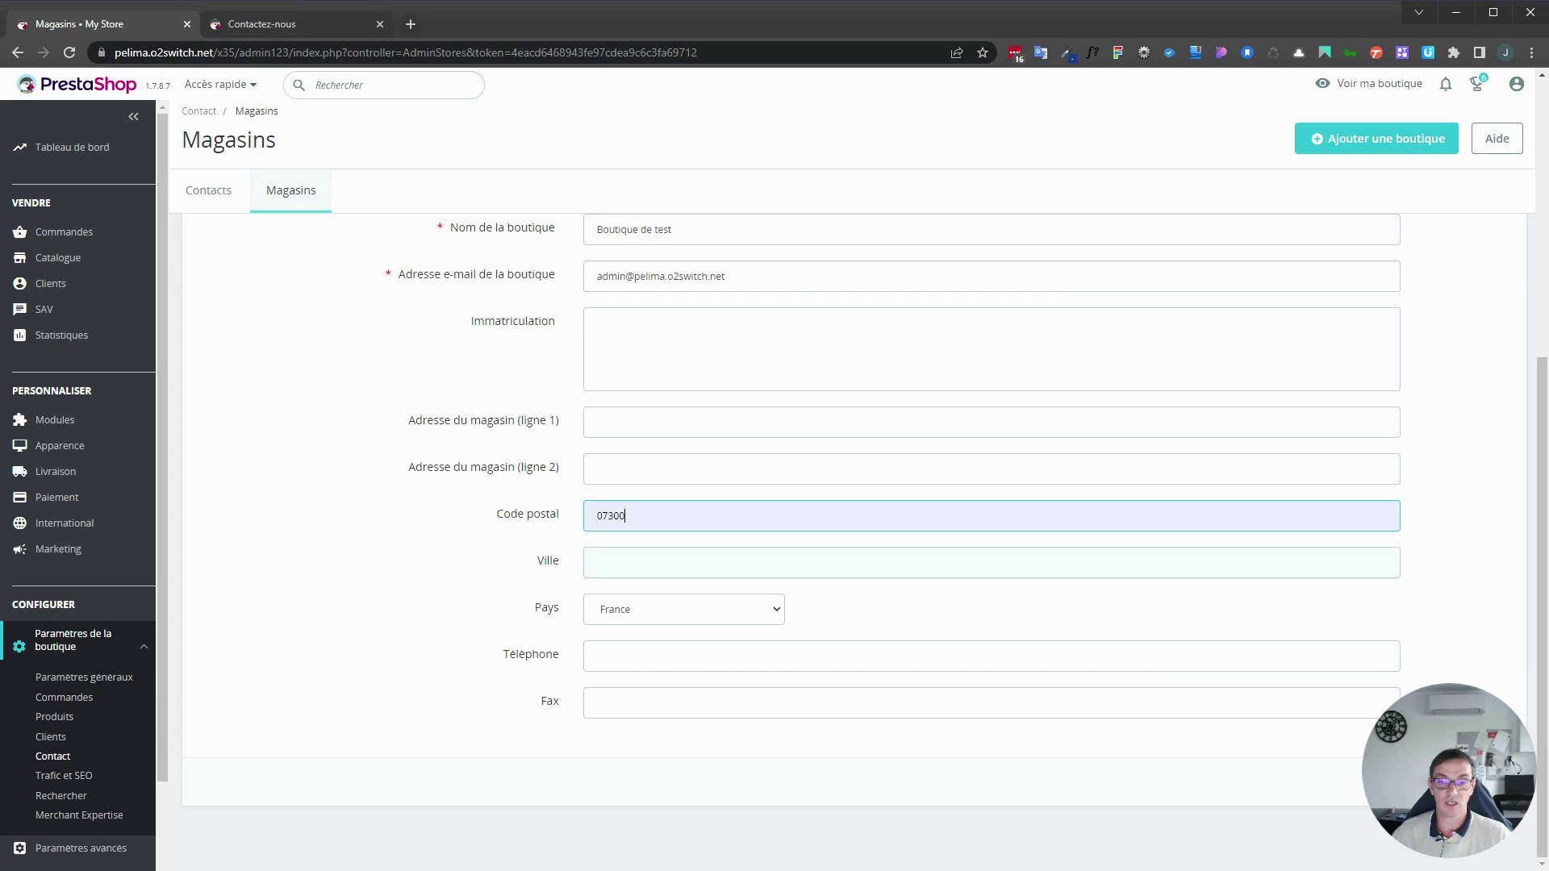
key("Tab")
type("Tournon Sur Rhône")
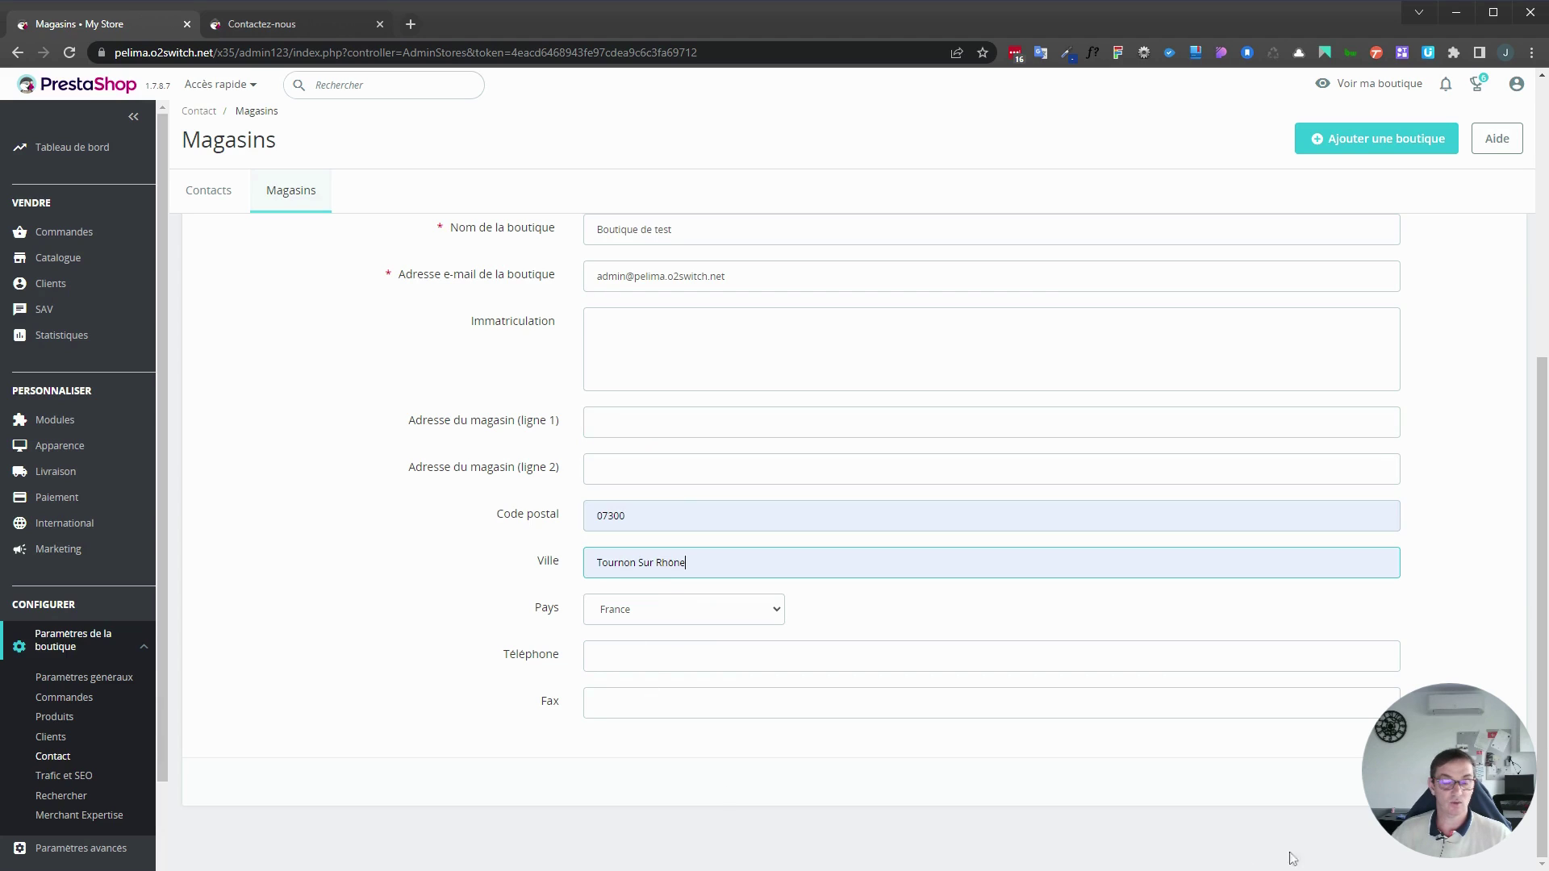
key("Tab")
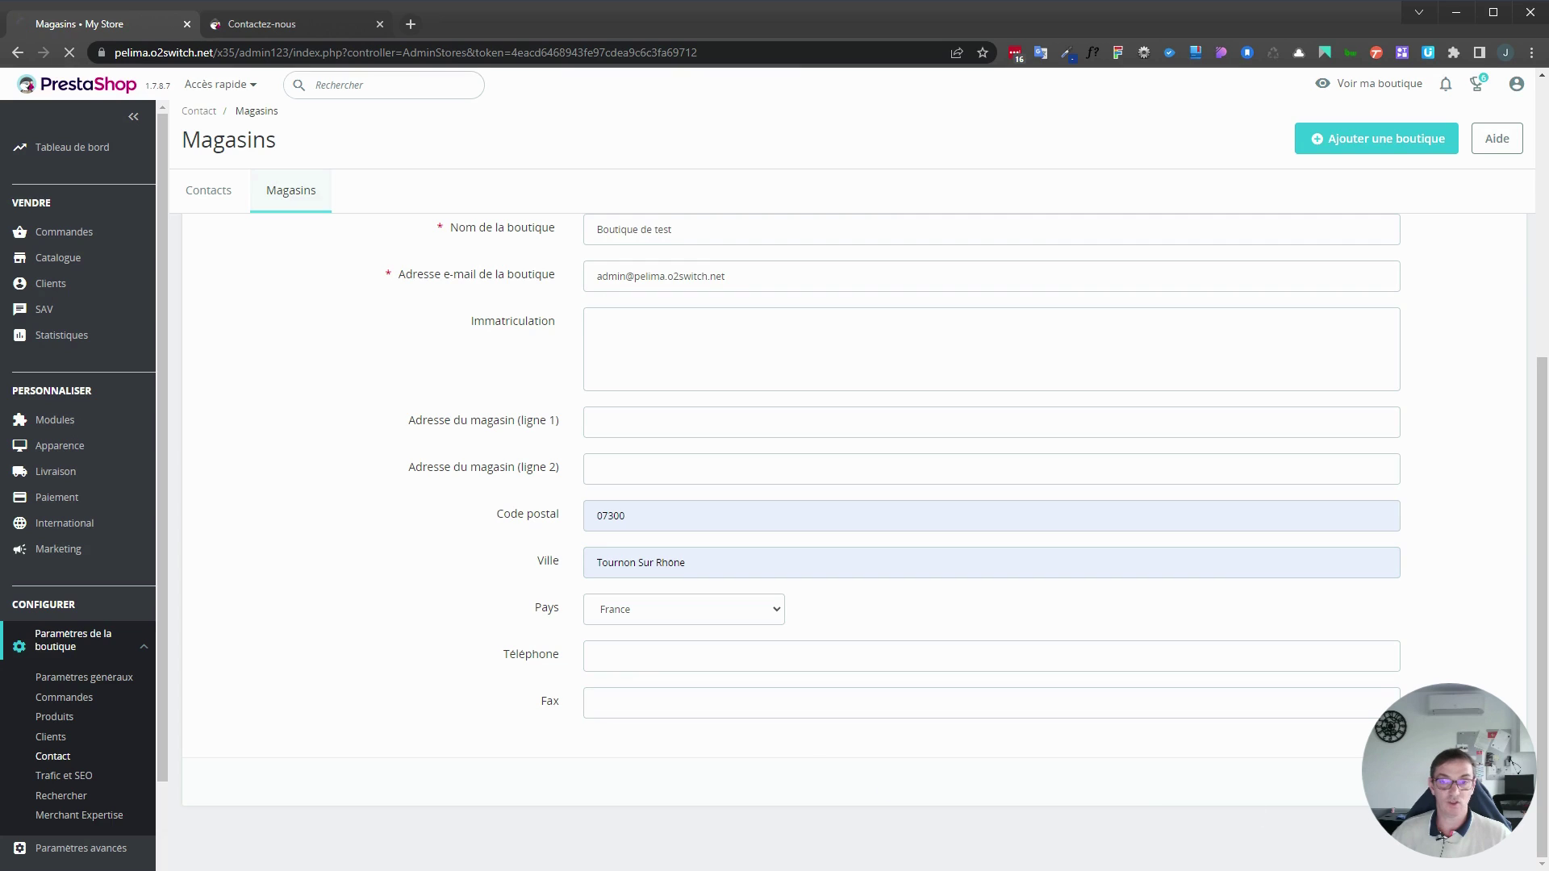
Reload the storefront's contact page and check the shop name and address in the Informations block and the footer.
left_click(252, 25)
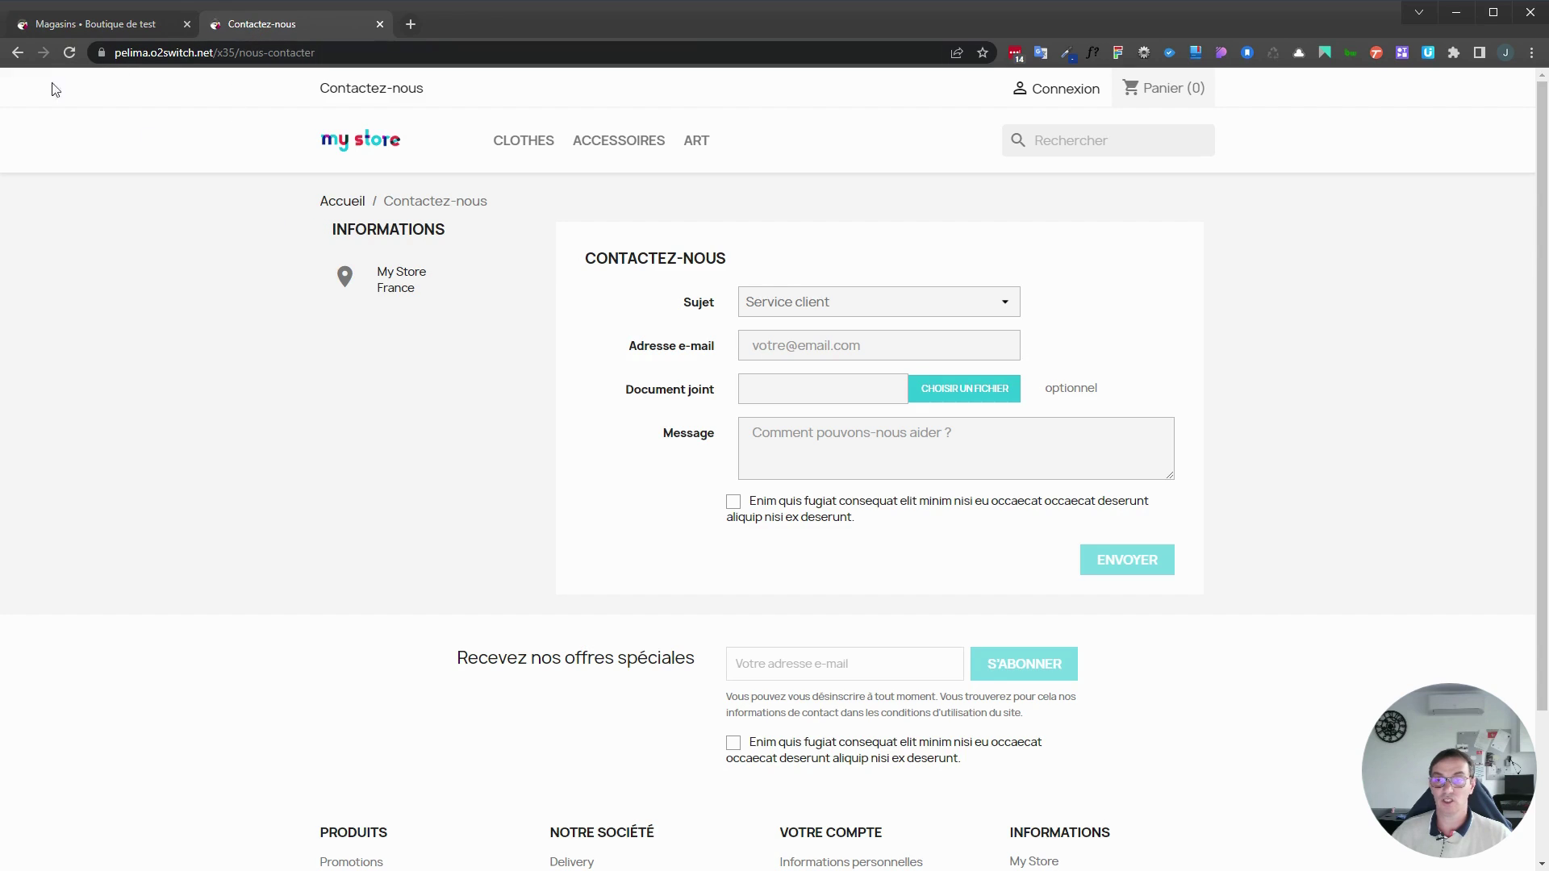
left_click(74, 53)
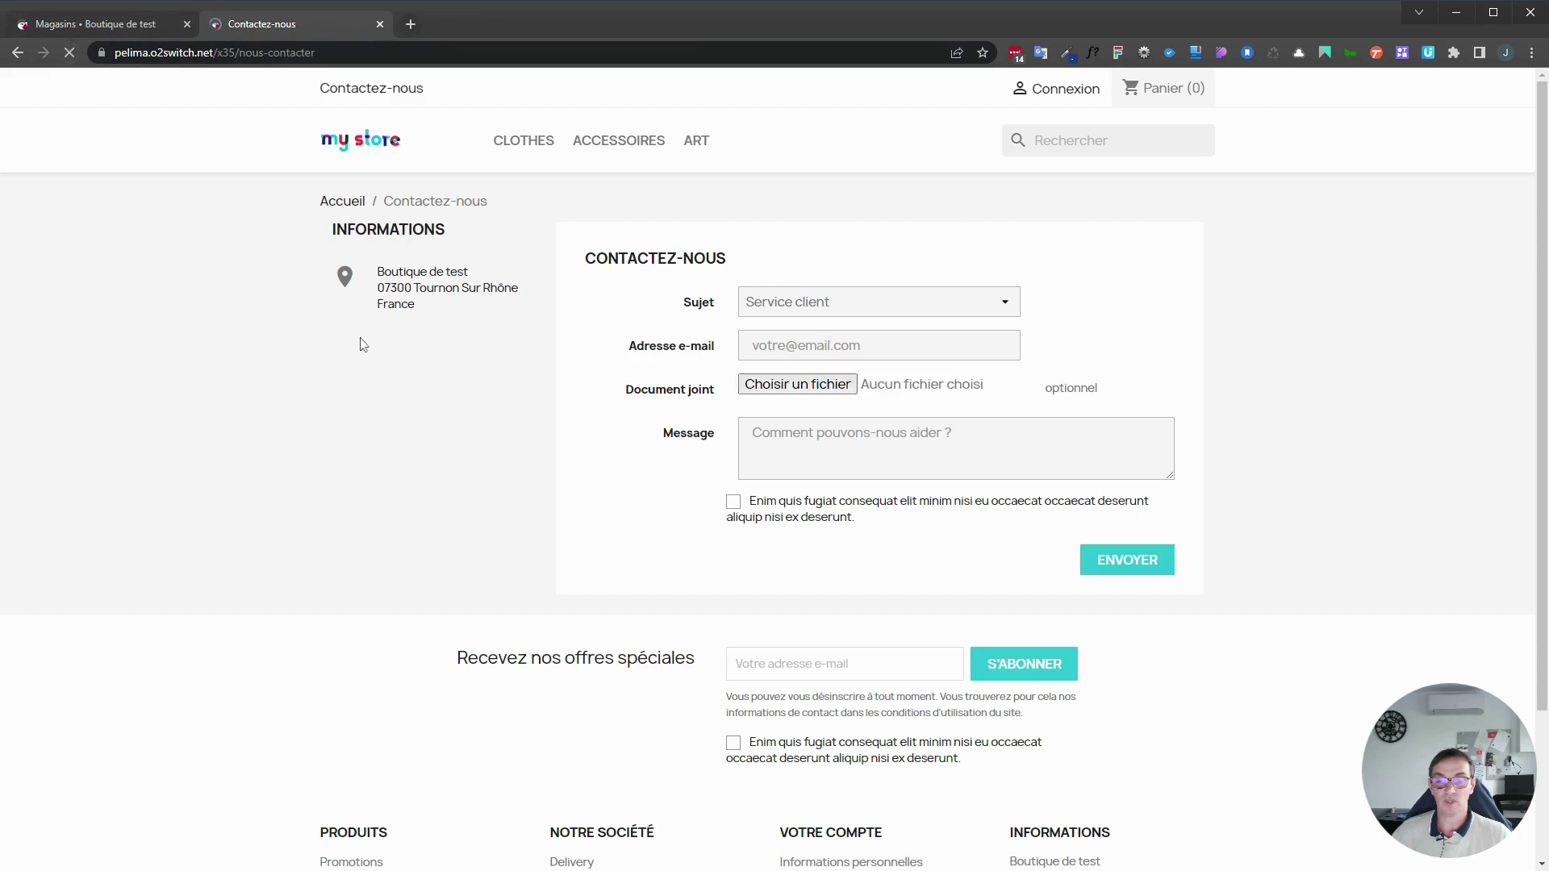
scroll(1053, 556, "down", 2)
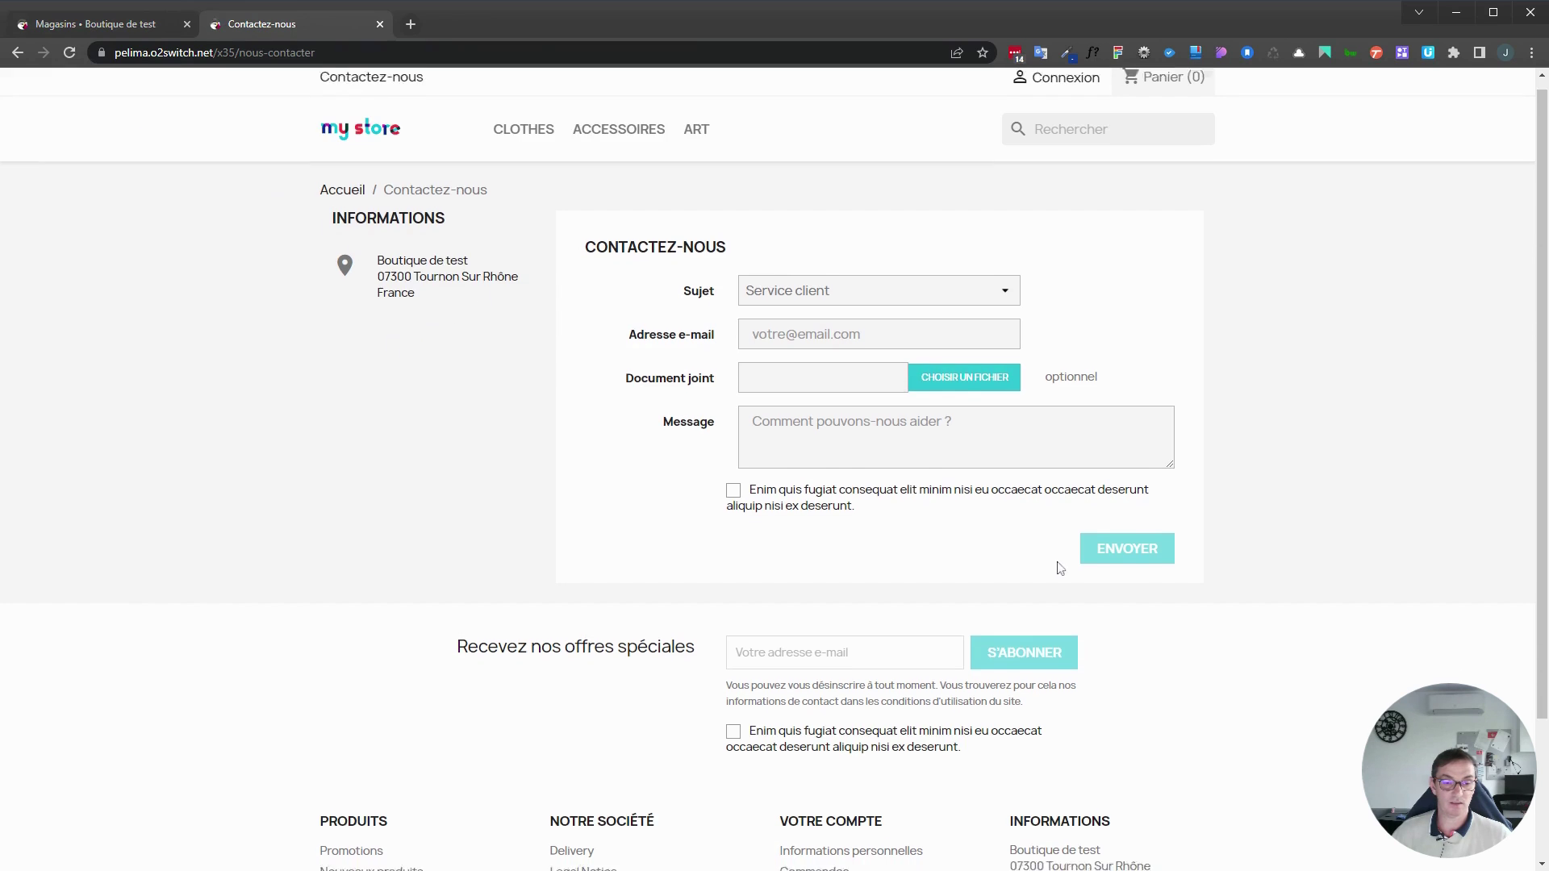
scroll(557, 606, "up", 2)
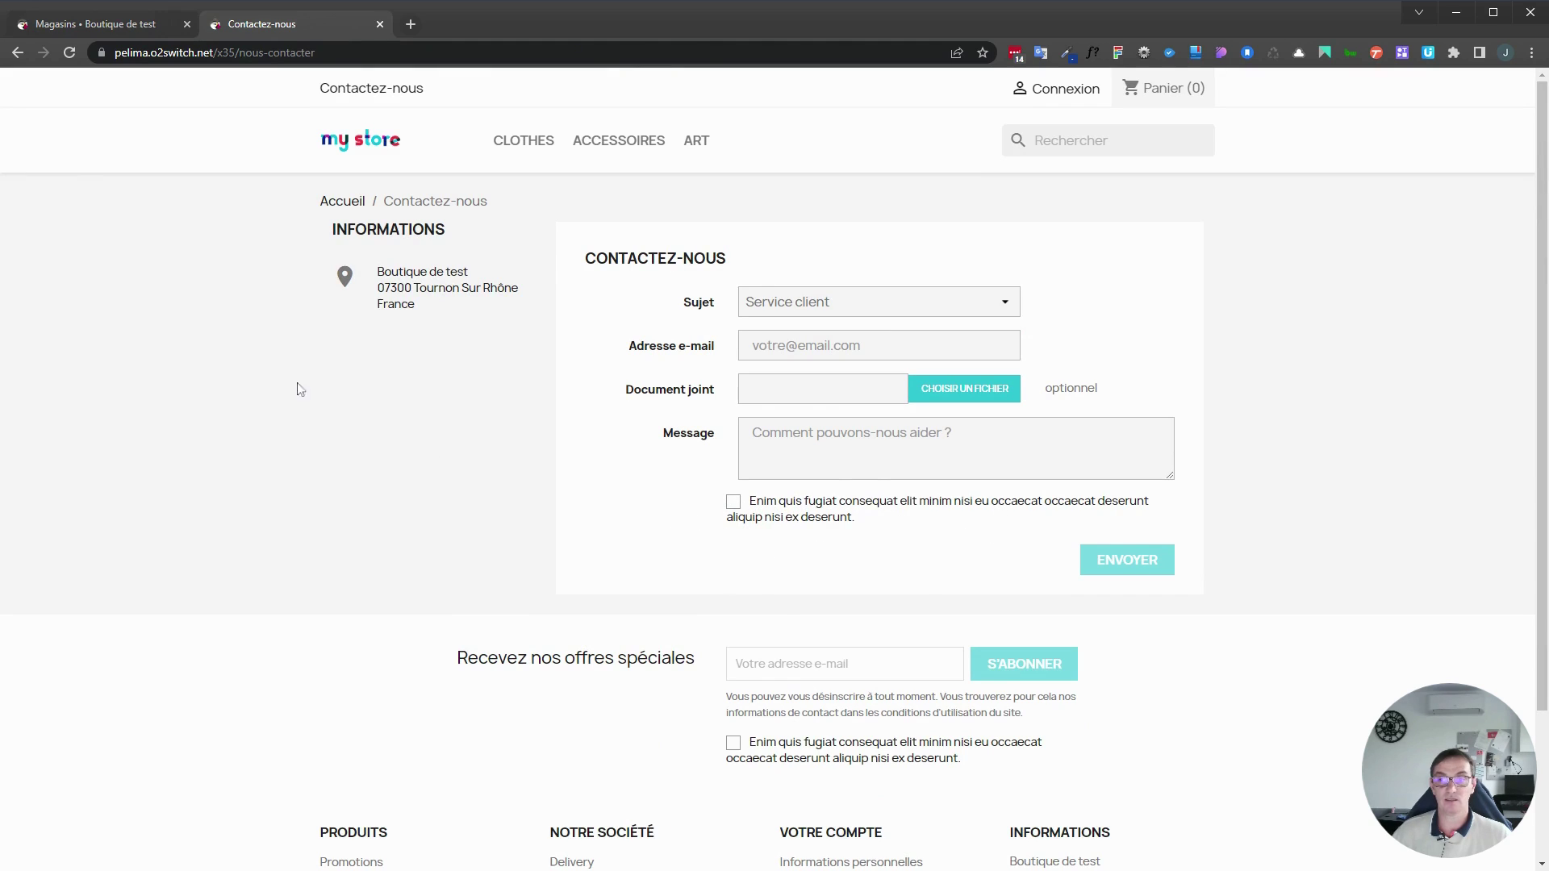
Find the RGPD Officiel module in the back office's module manager by searching "rgpd" and open its consent checkbox customization settings.
left_click(119, 32)
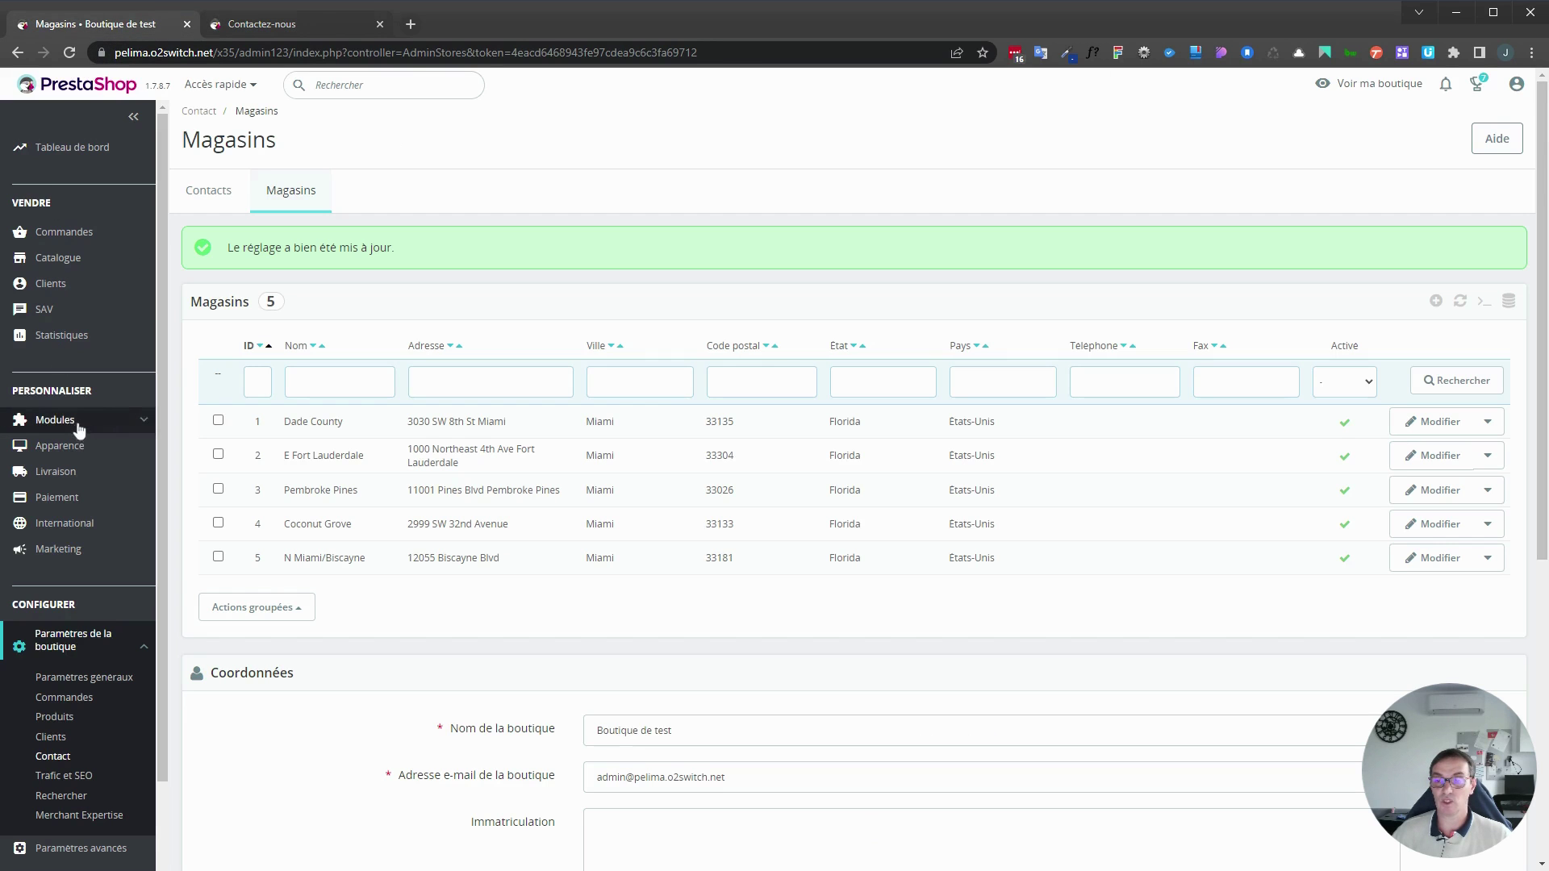
mouse_move(72, 420)
left_click(87, 454)
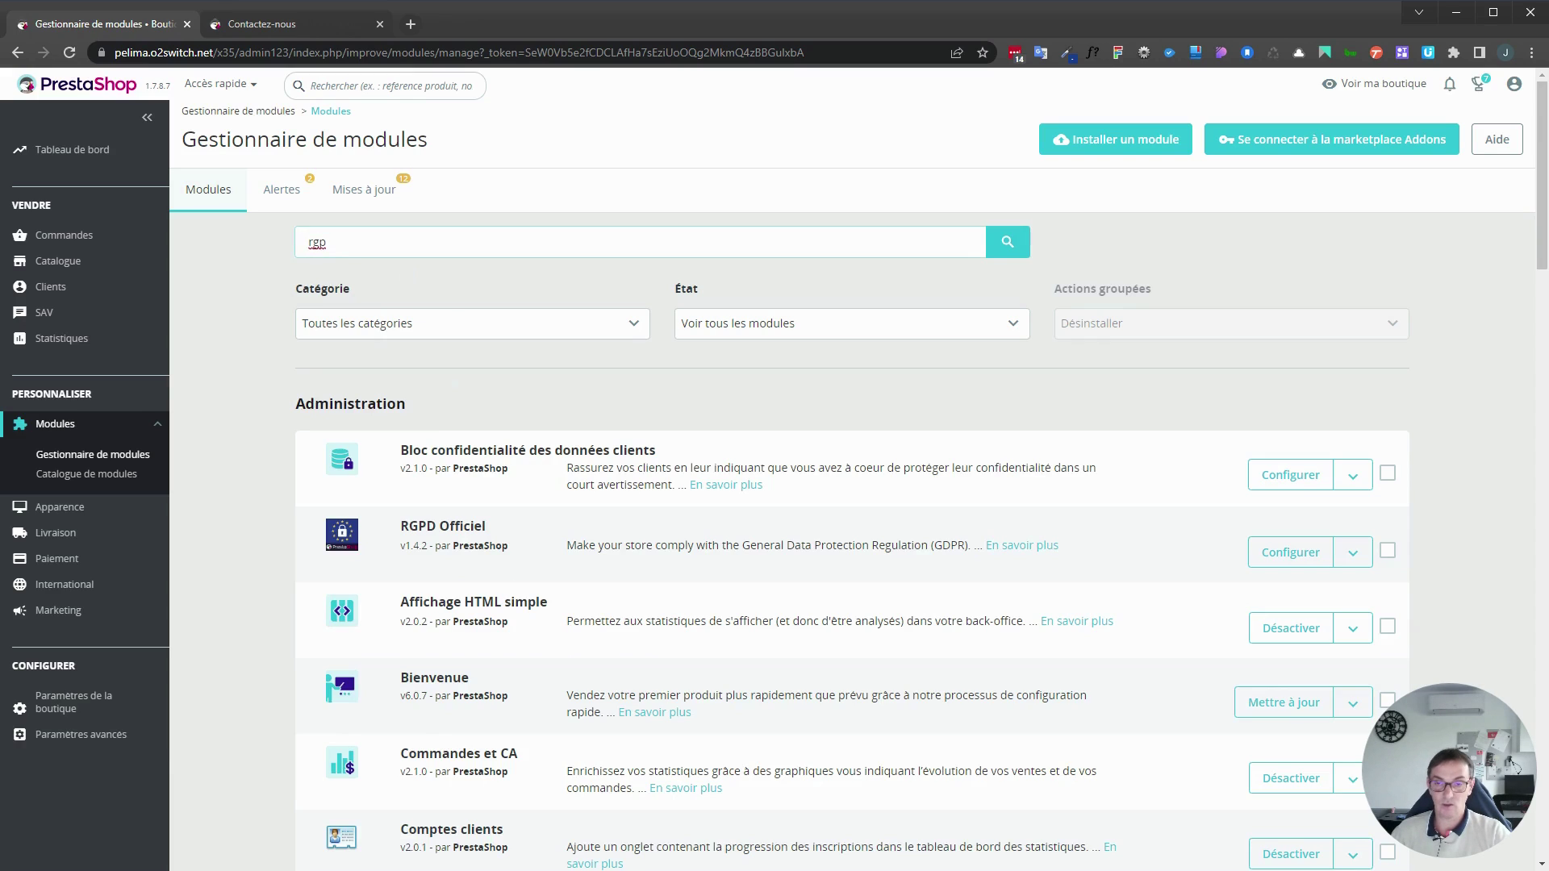
type("d")
key("Return")
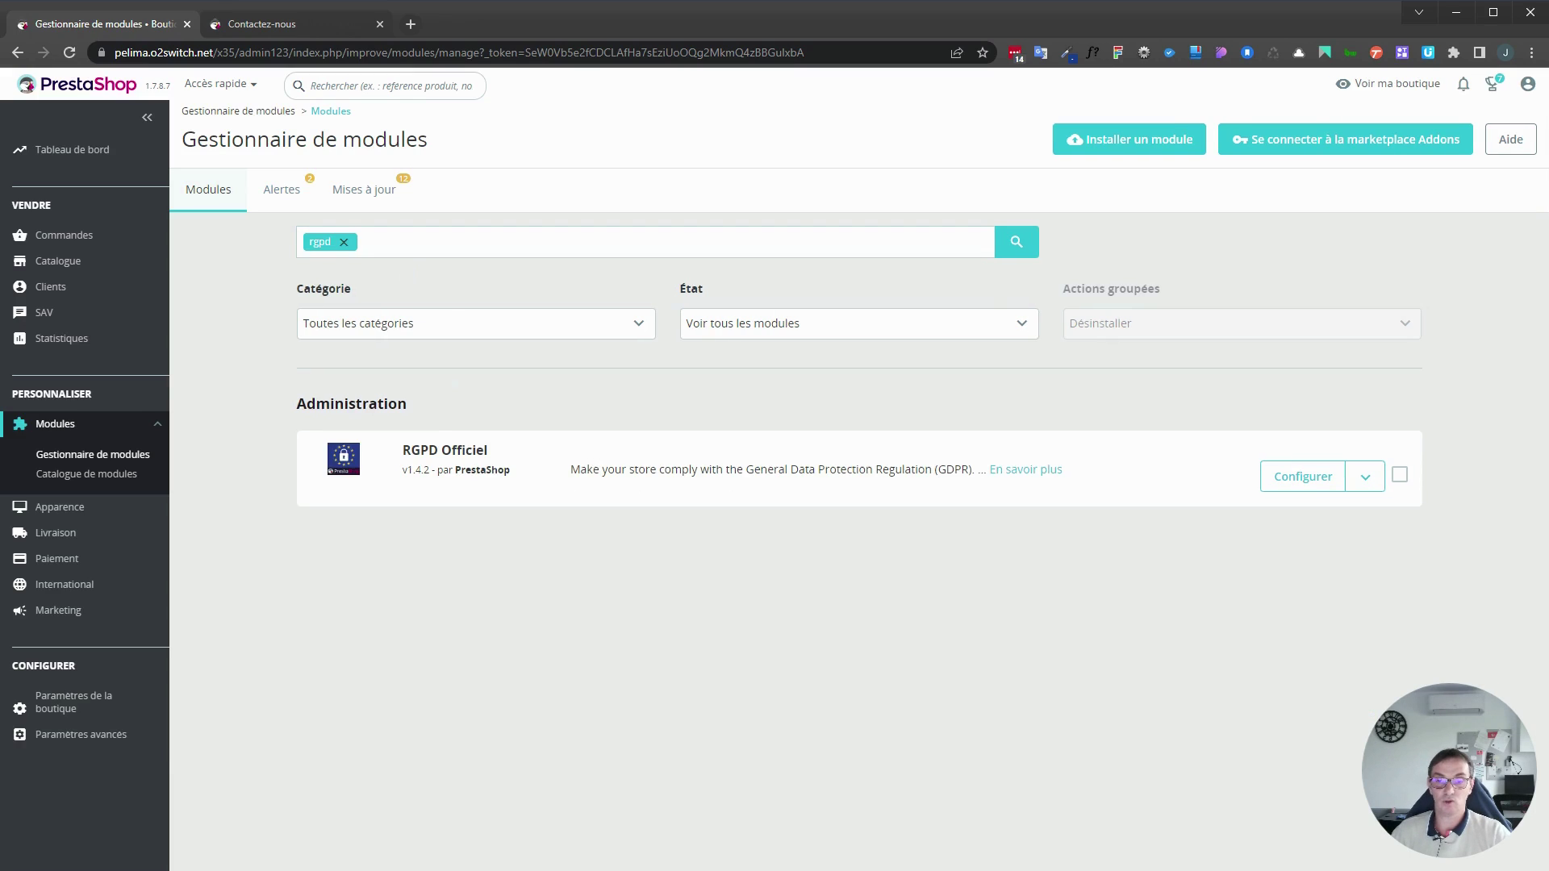
left_click(1263, 473)
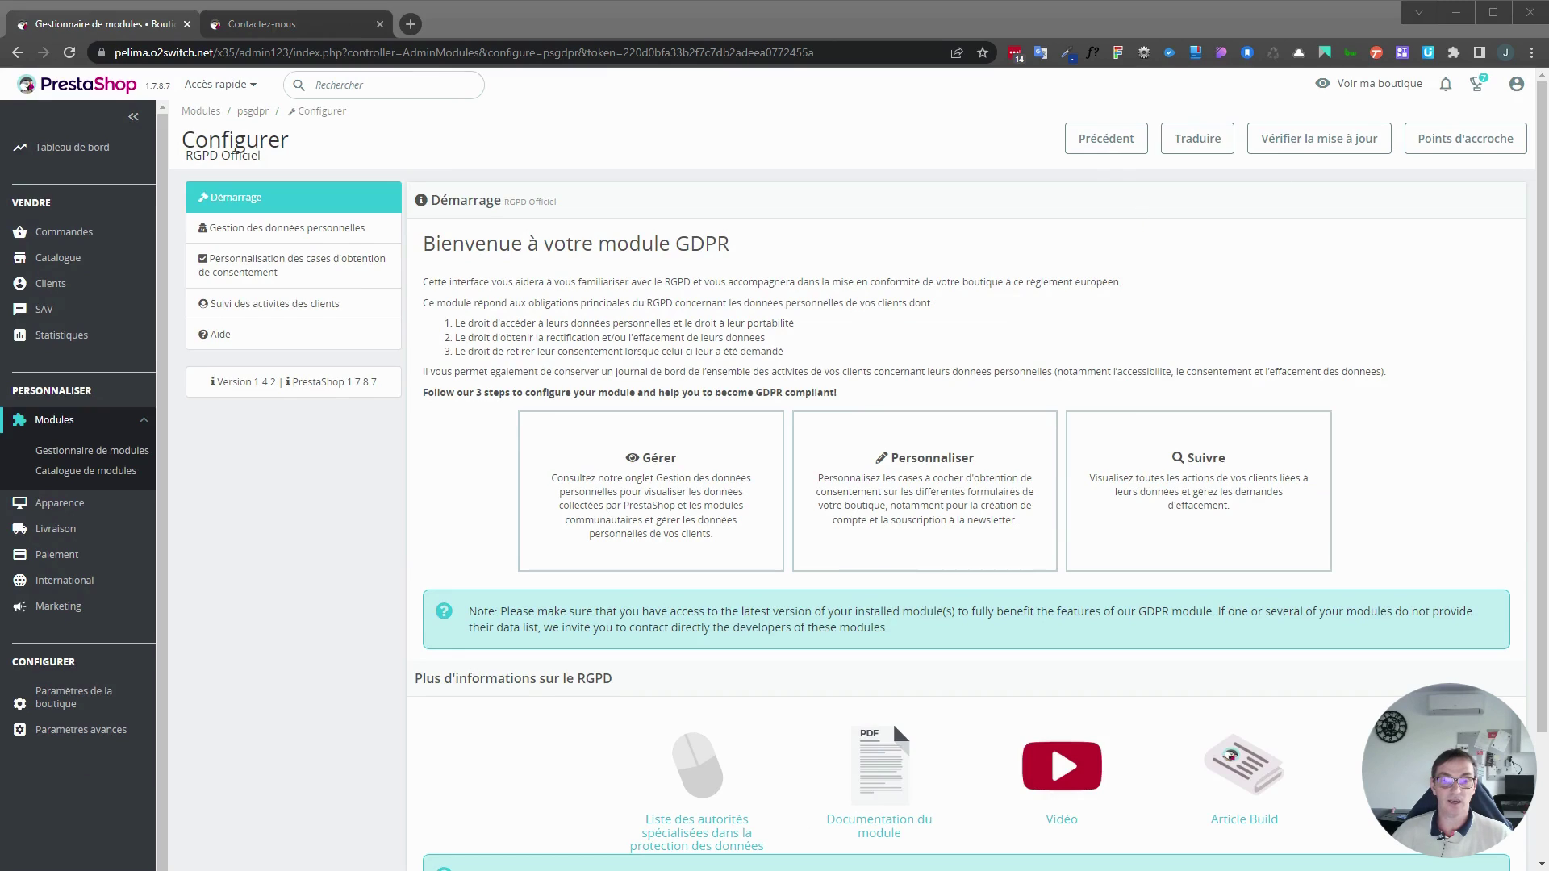
left_click(879, 479)
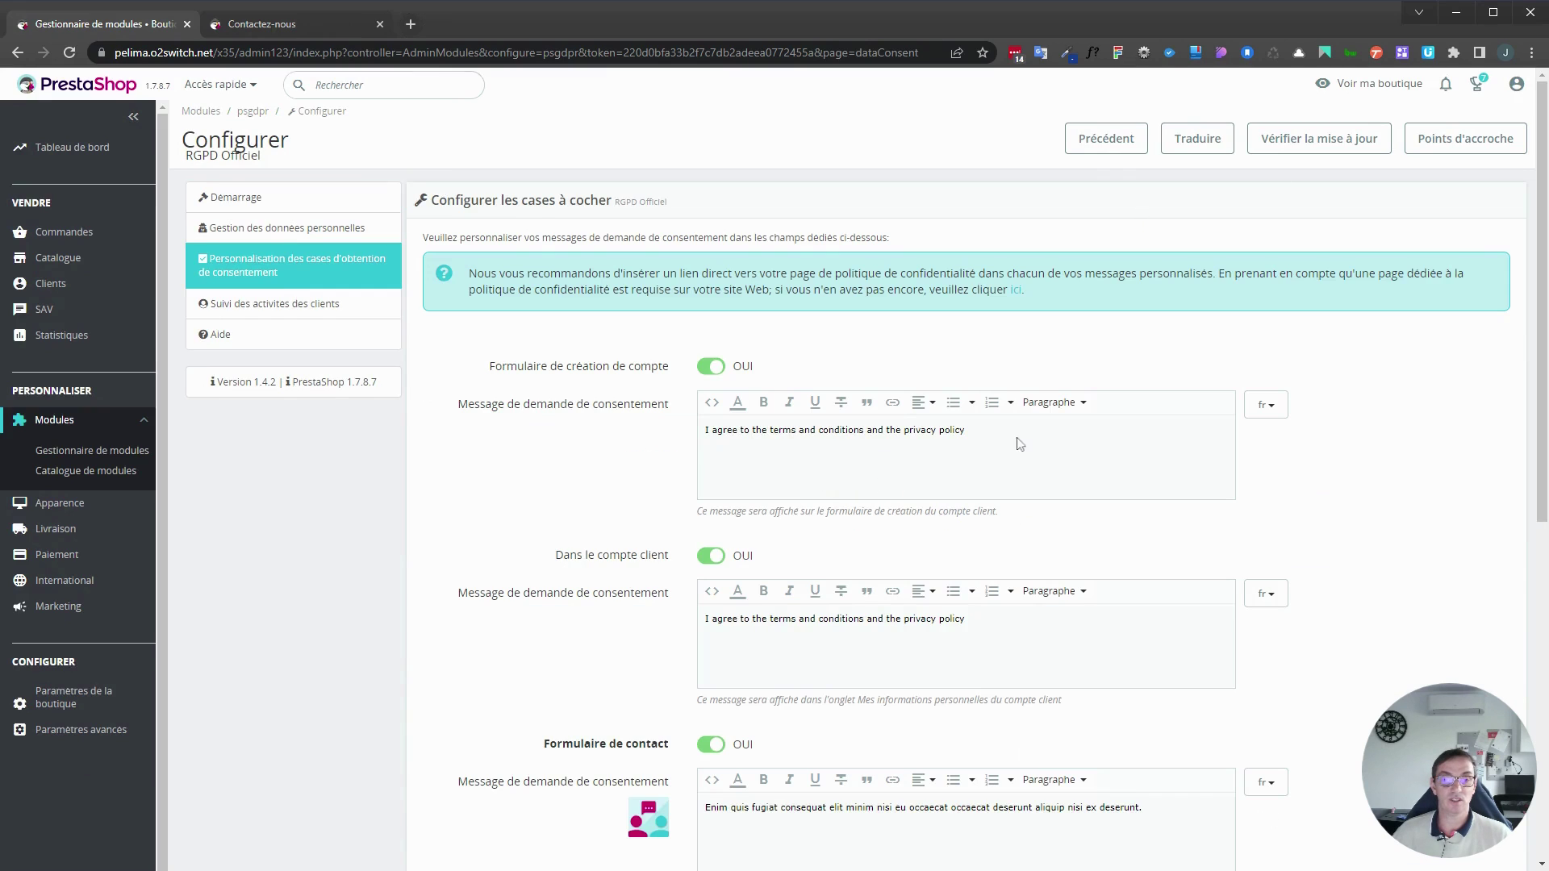
Turn off the consent request for Inscription à la newsletter in the RGPD module's checkbox settings.
scroll(658, 439, "down", 5)
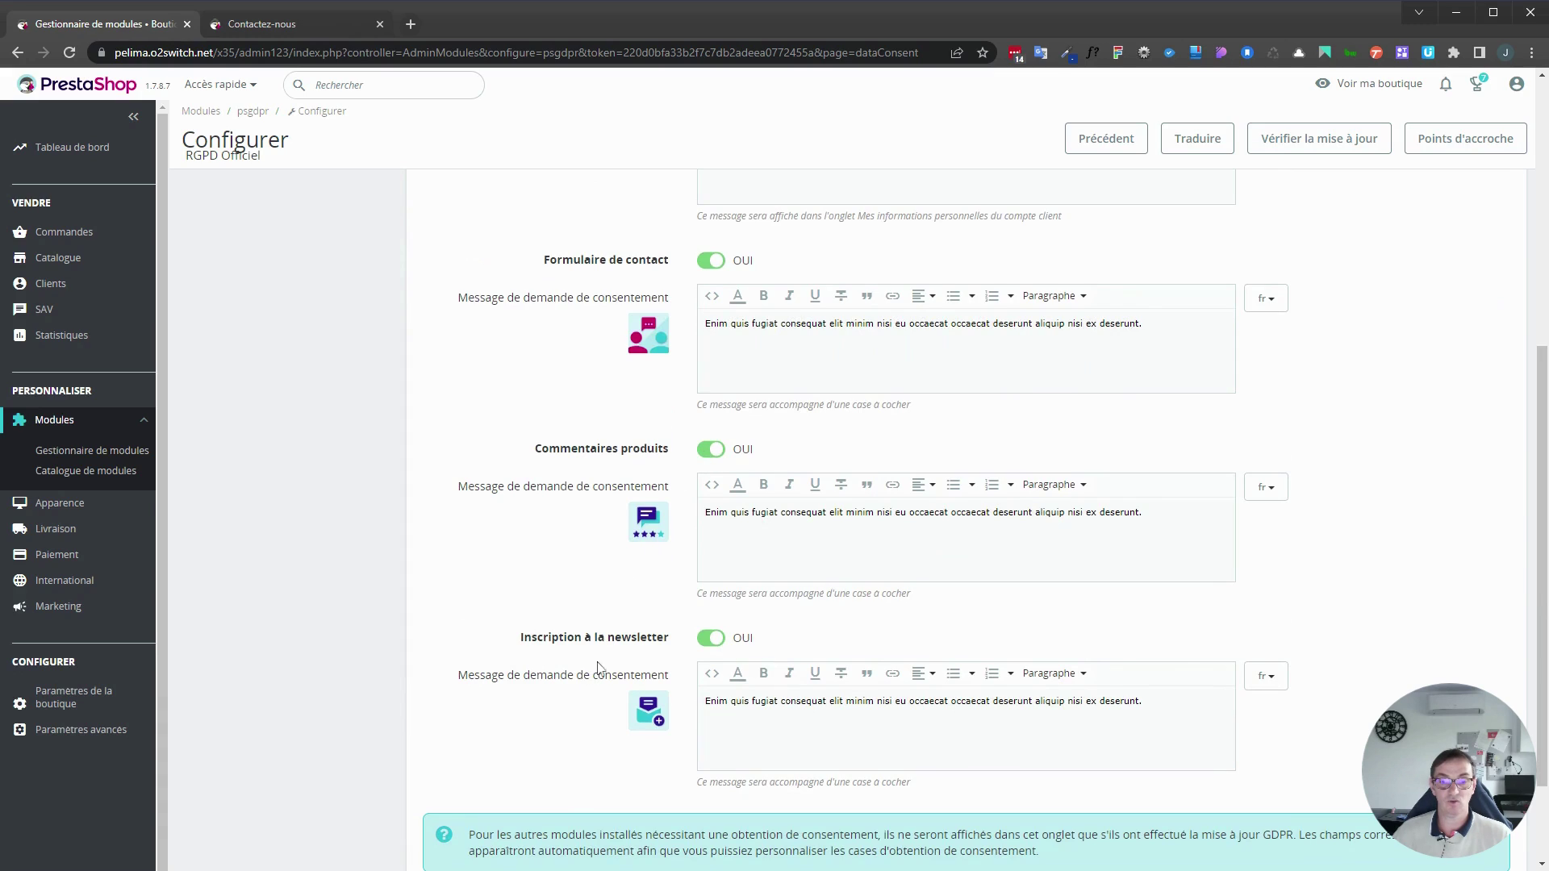
left_click(710, 638)
scroll(711, 638, "up", 3)
scroll(968, 484, "down", 2)
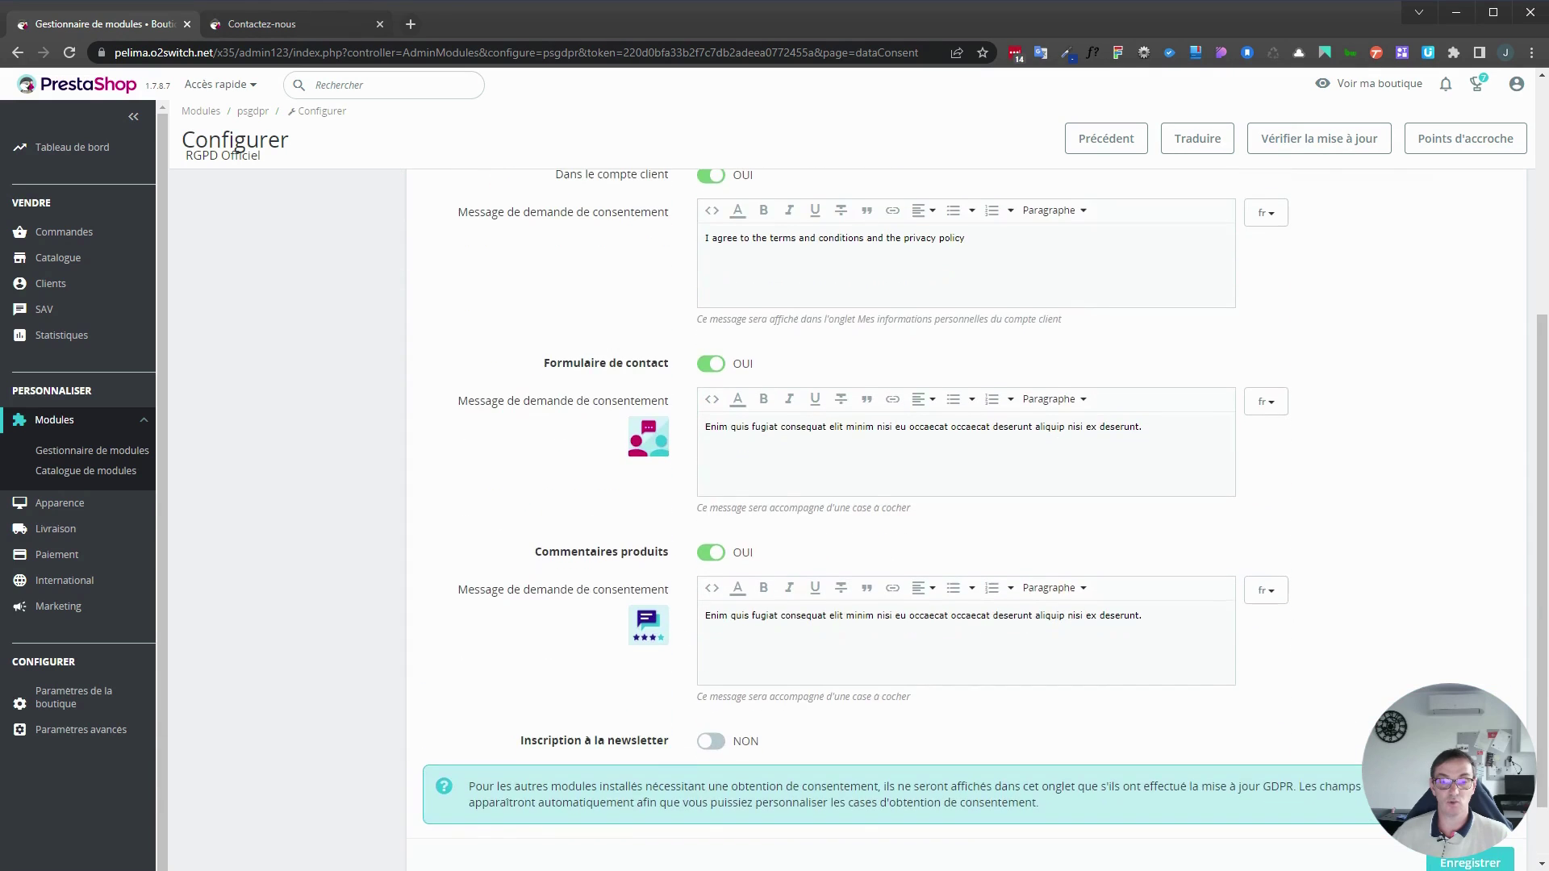
Replace the account creation form and customer account consent messages with "J'accepte les conditions générales et la politique de confidentialité.".
scroll(731, 573, "up", 5)
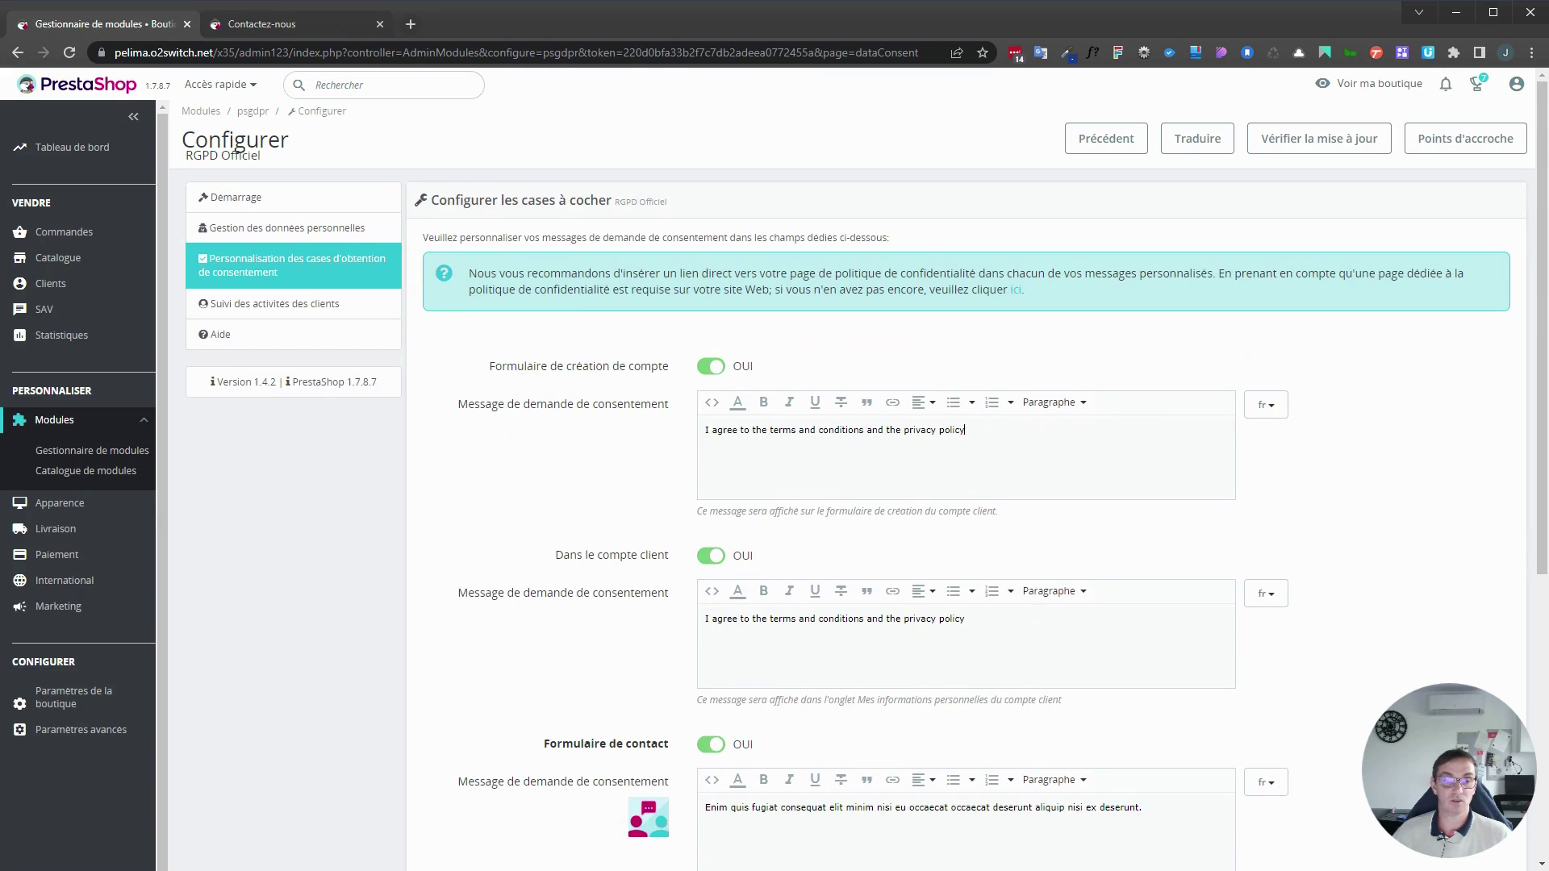
left_click_drag(965, 430, 699, 433)
type("J'accepte les conditions générales et la politique de confidentialité.")
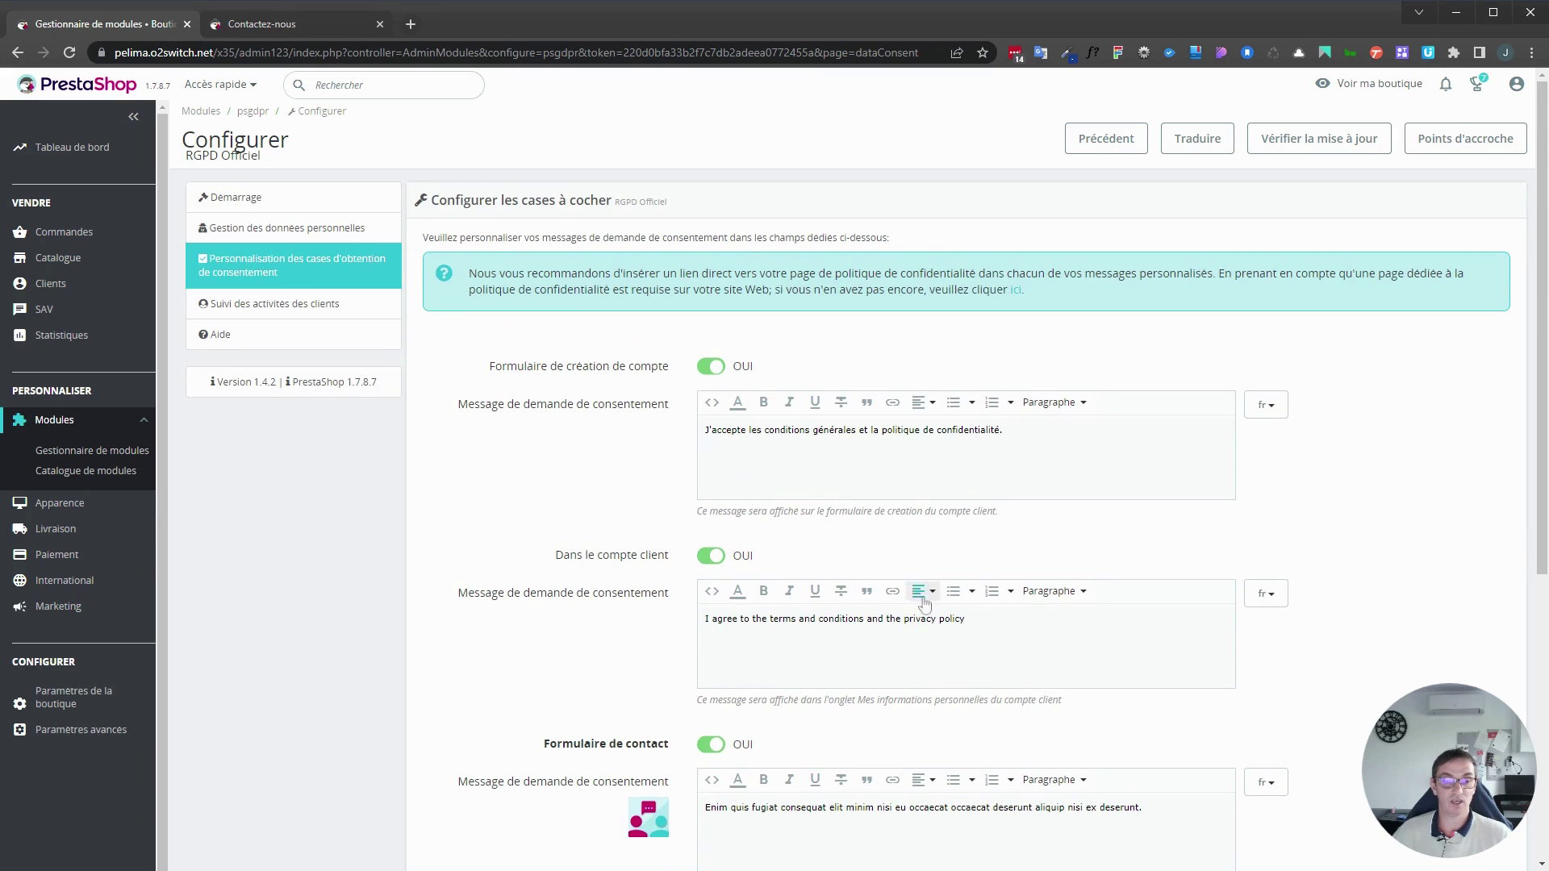
left_click_drag(966, 619, 699, 620)
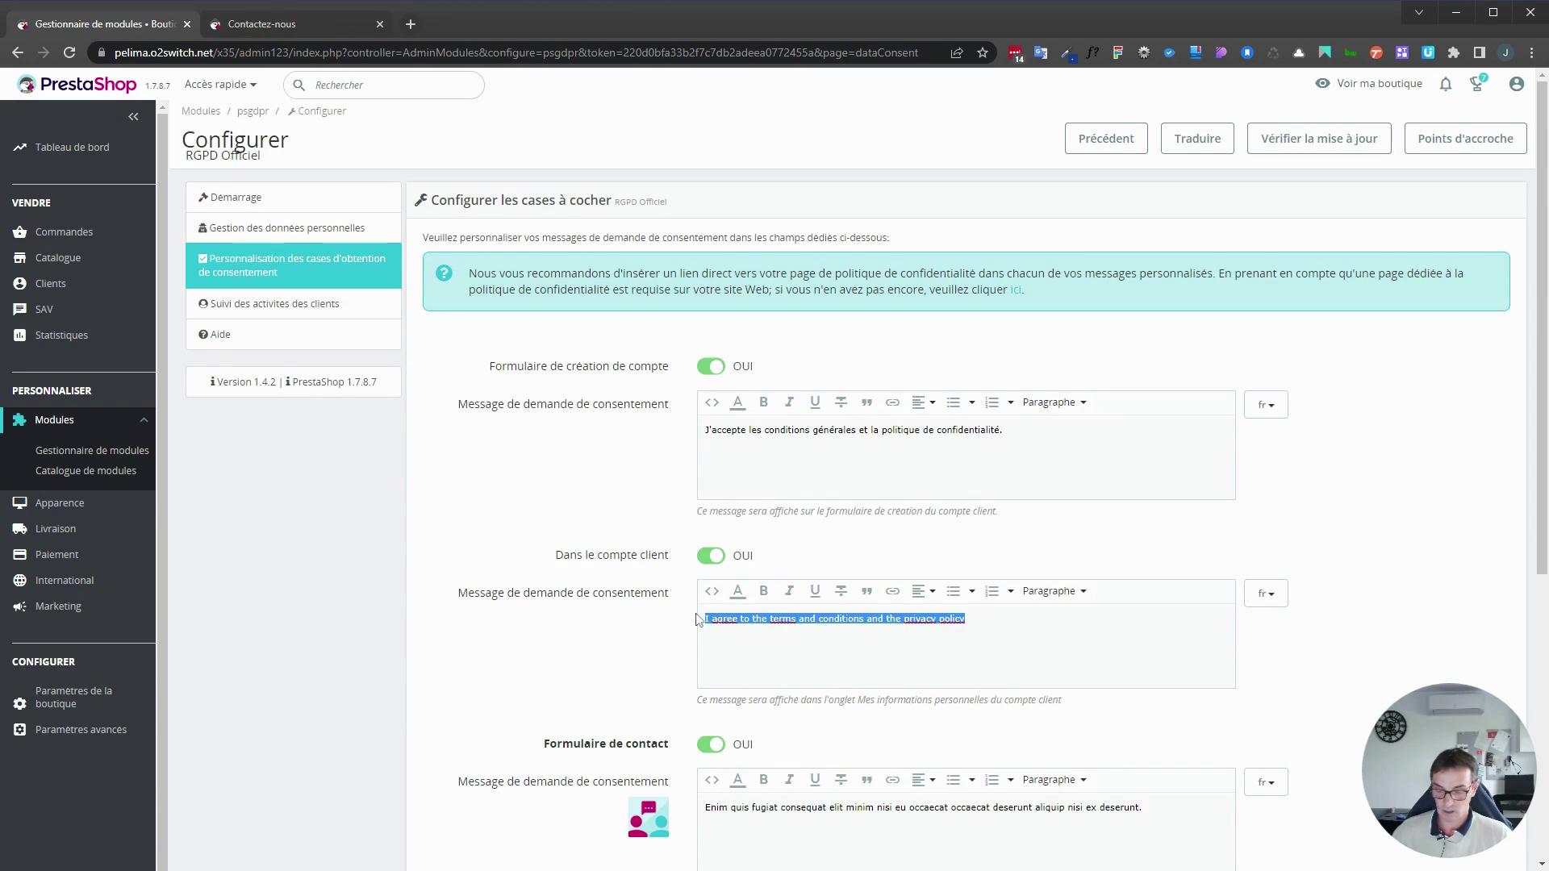
type("J'accepte les conditions générales et la politique de confidentialité.")
Set the contact form and product comments consent messages to "J'accepte les conditions générales et la politique de confidentialité." and save the settings.
scroll(749, 614, "down", 3)
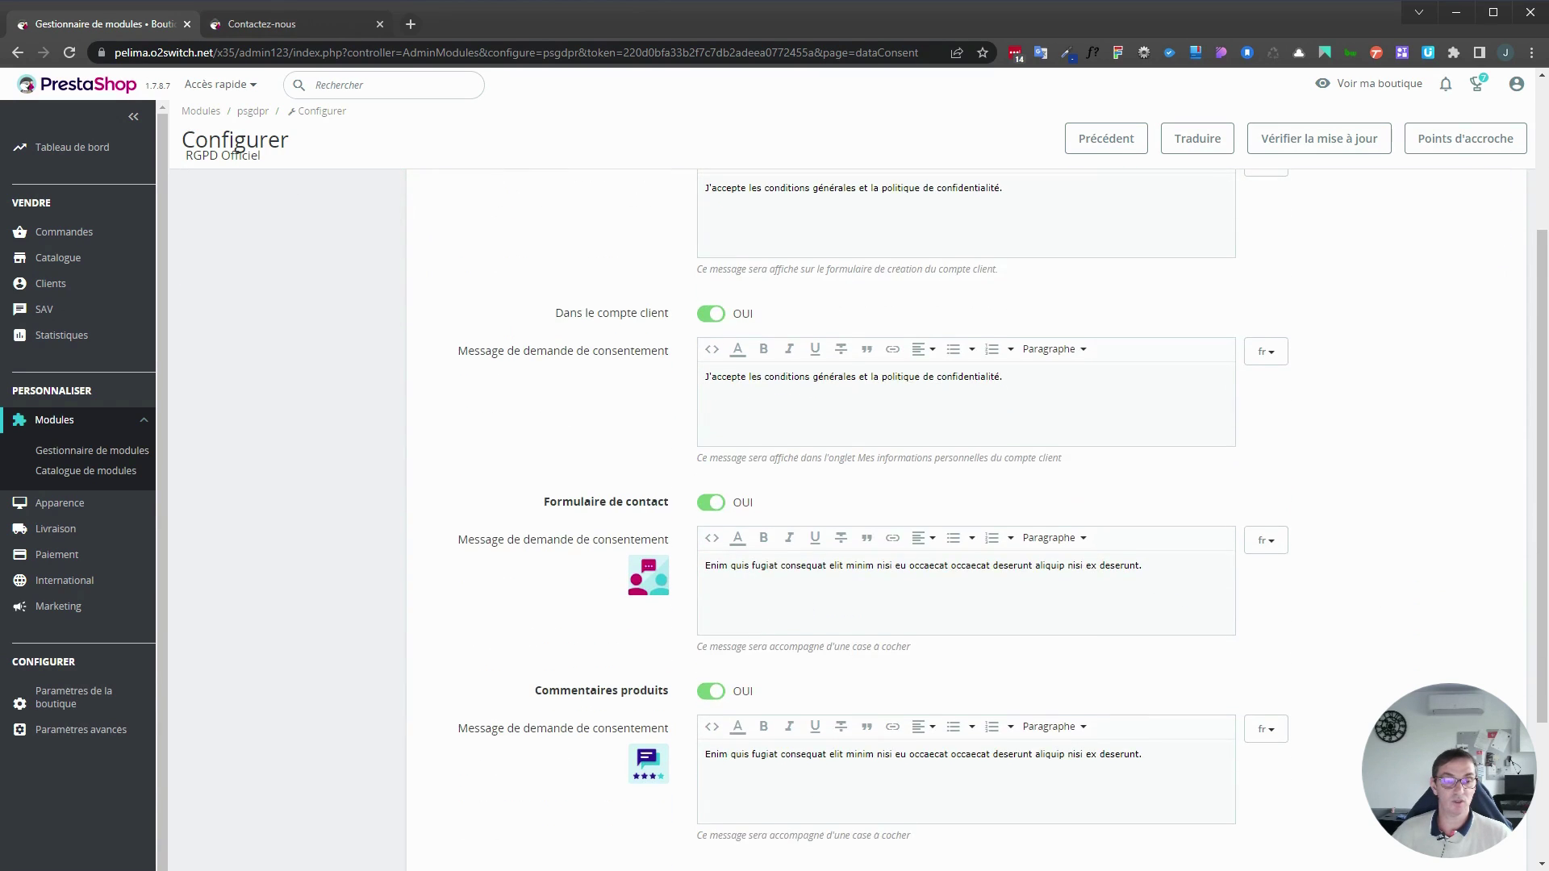
left_click_drag(1142, 565, 681, 571)
type("J'accepte les conditions générales et la politique de confidentialité.")
scroll(1063, 556, "down", 3)
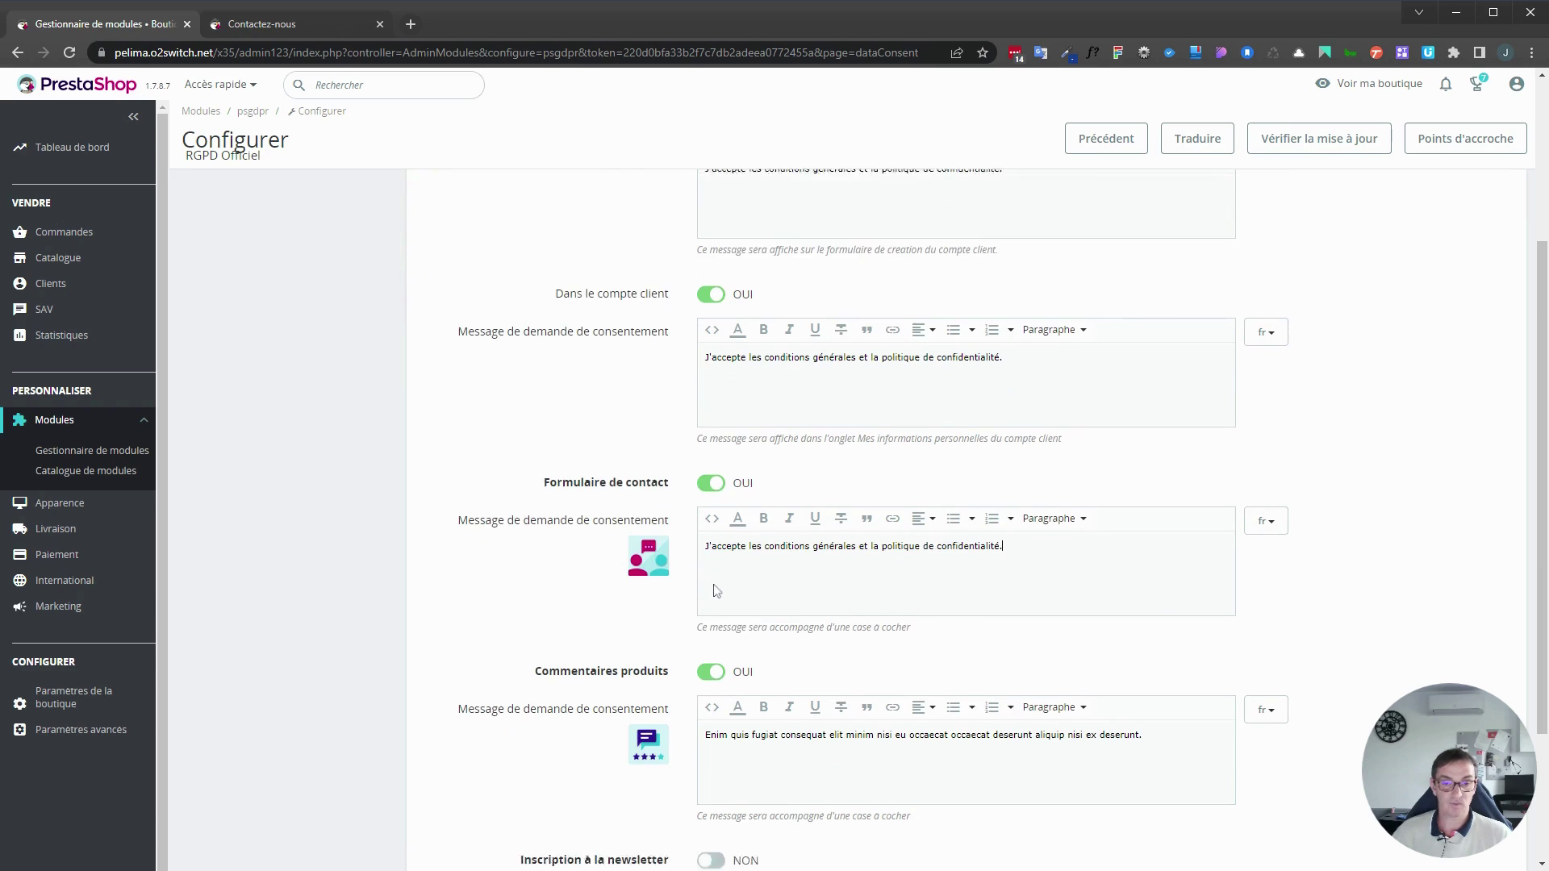
left_click_drag(1144, 535, 700, 536)
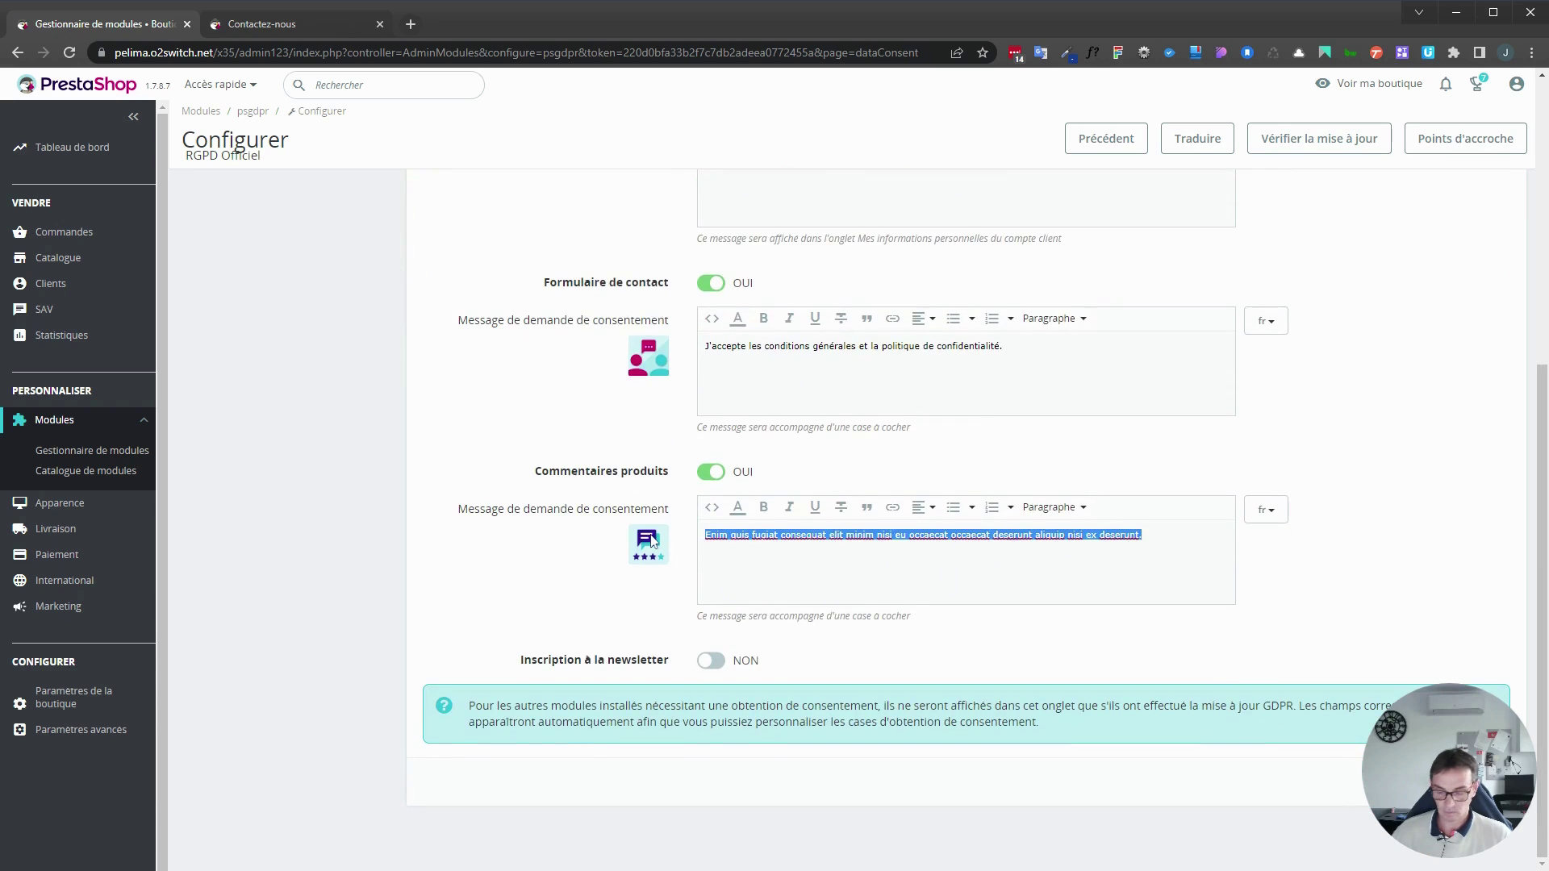
type("J'accepte les conditions générales et la politique de confidentialité.")
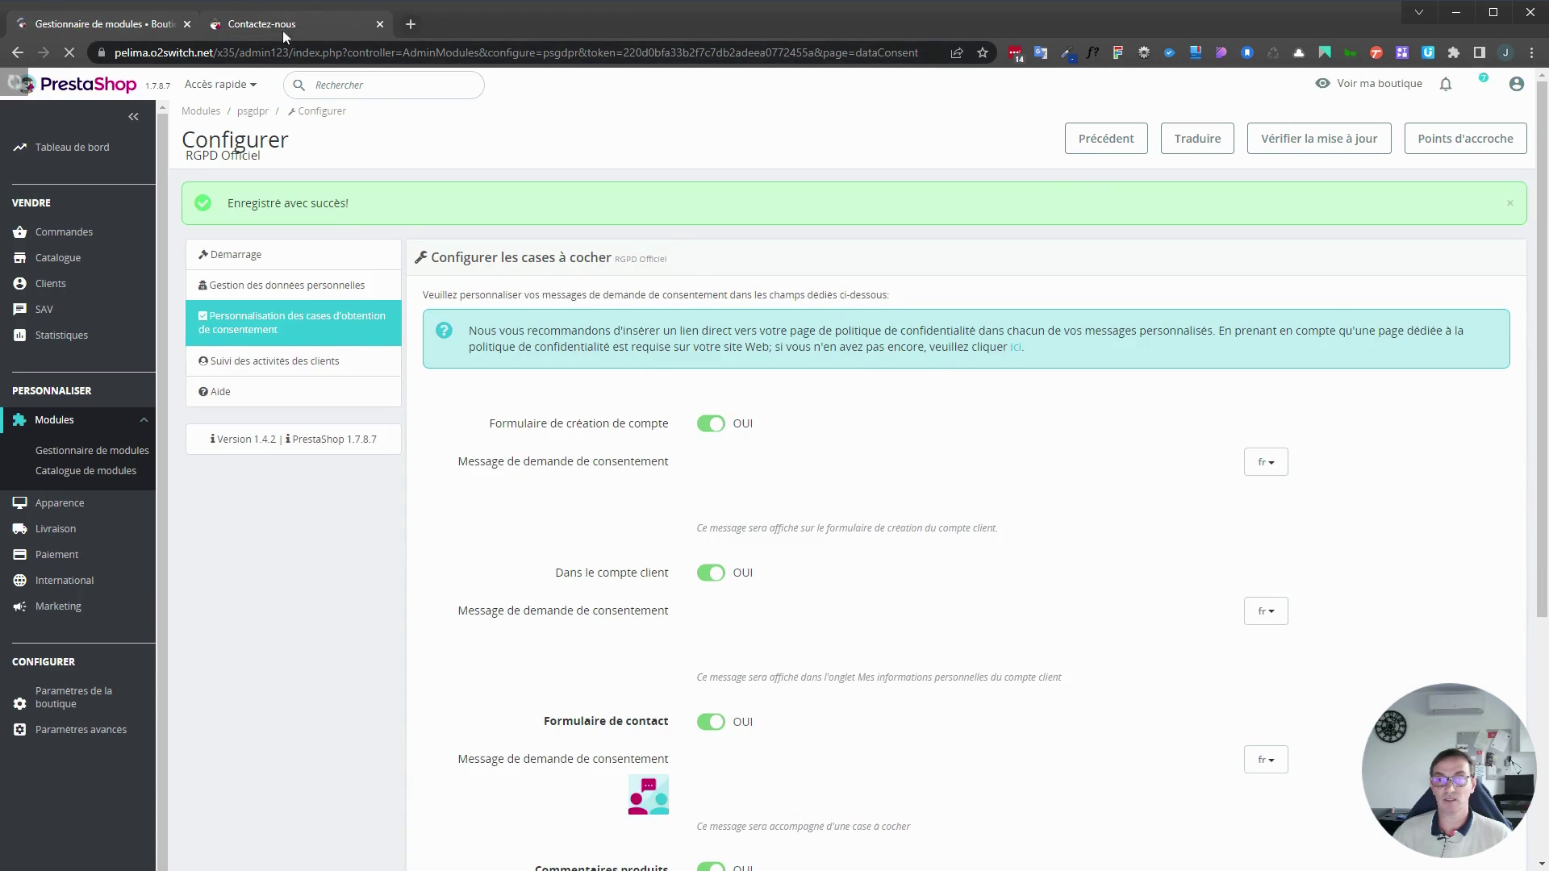
Reload the storefront's contact page, then open the account creation form and examine its consent checkboxes.
left_click(282, 31)
left_click(70, 53)
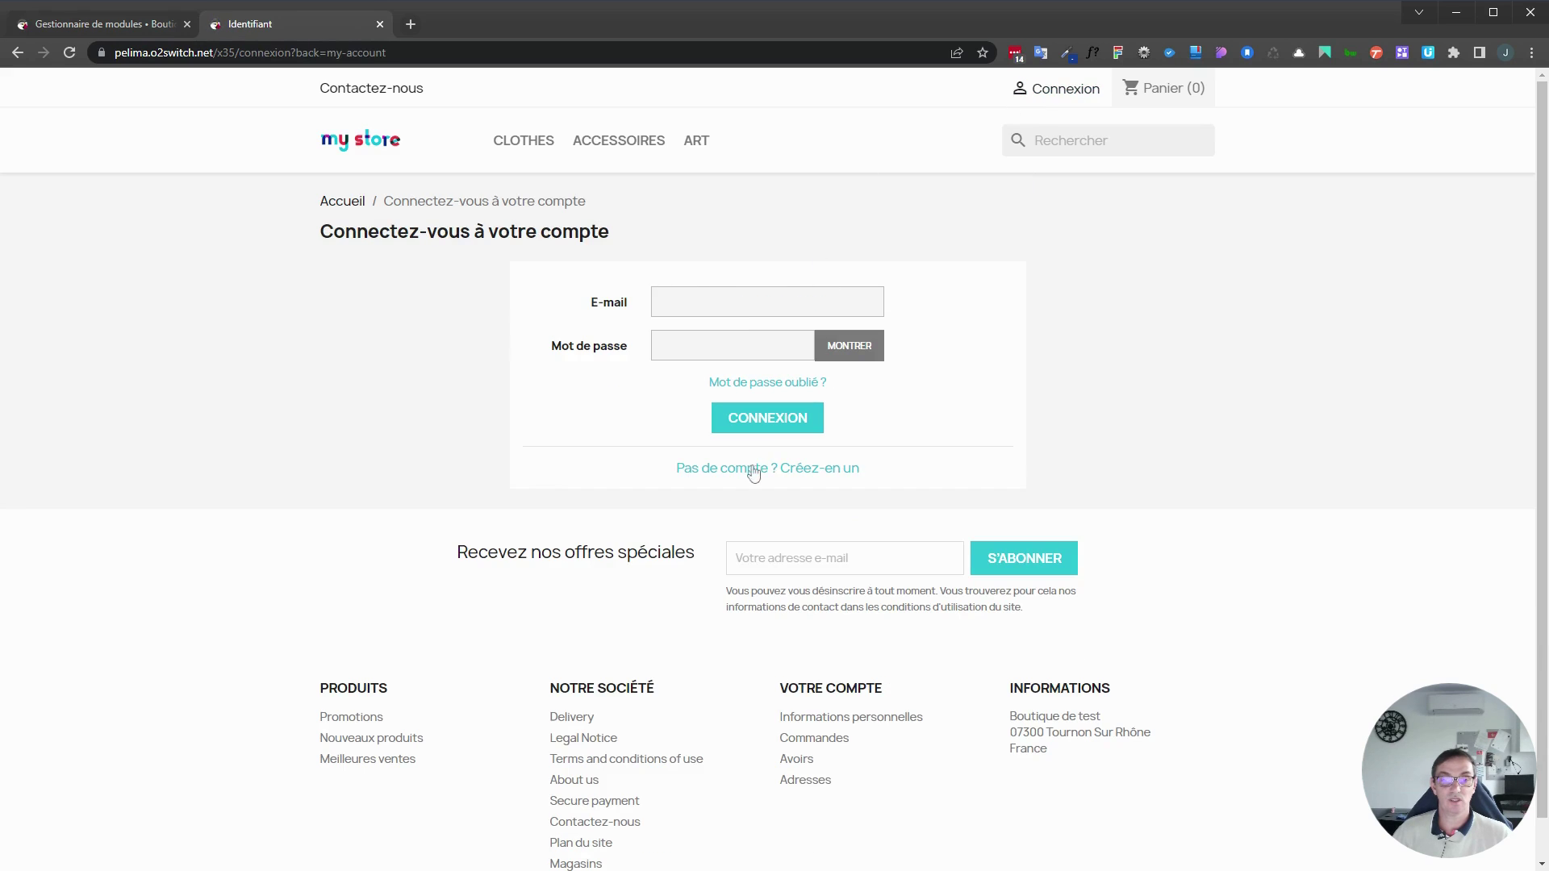
left_click(824, 474)
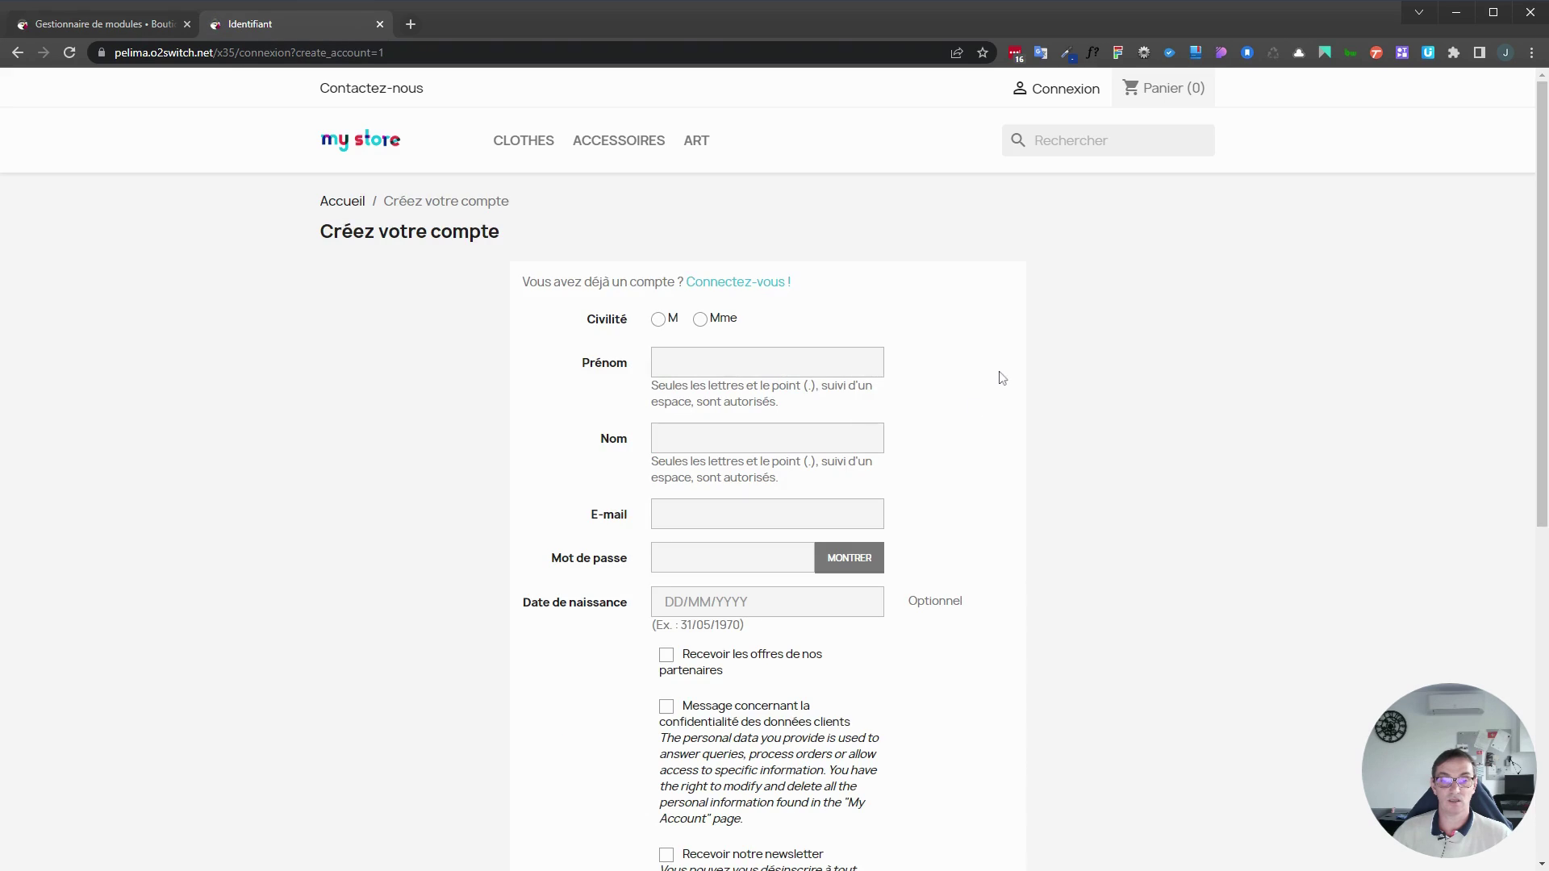
scroll(613, 371, "down", 2)
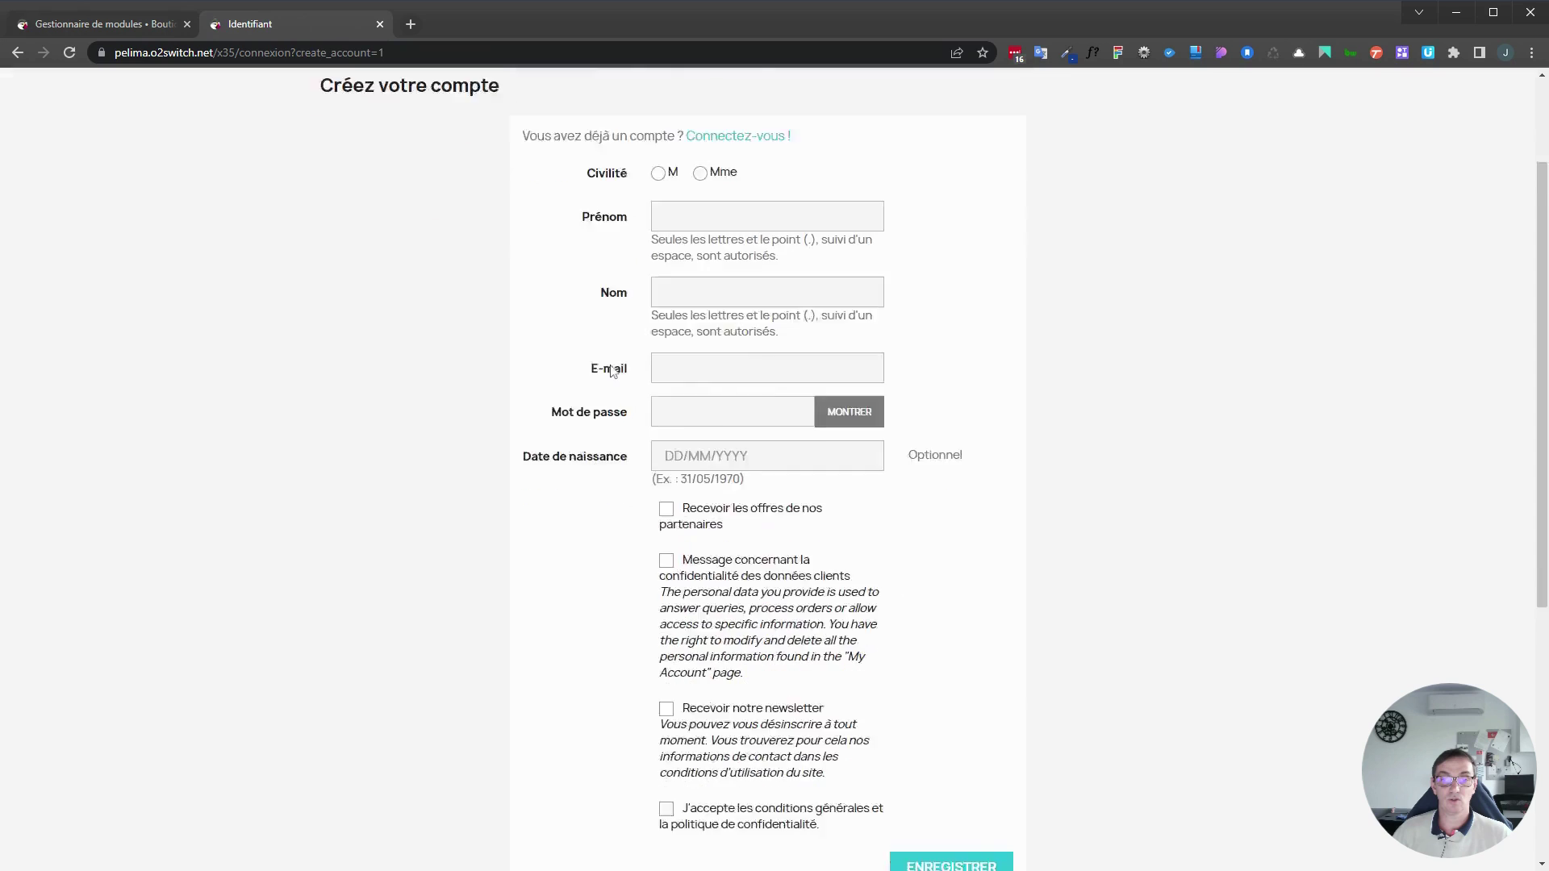
scroll(633, 251, "up", 1)
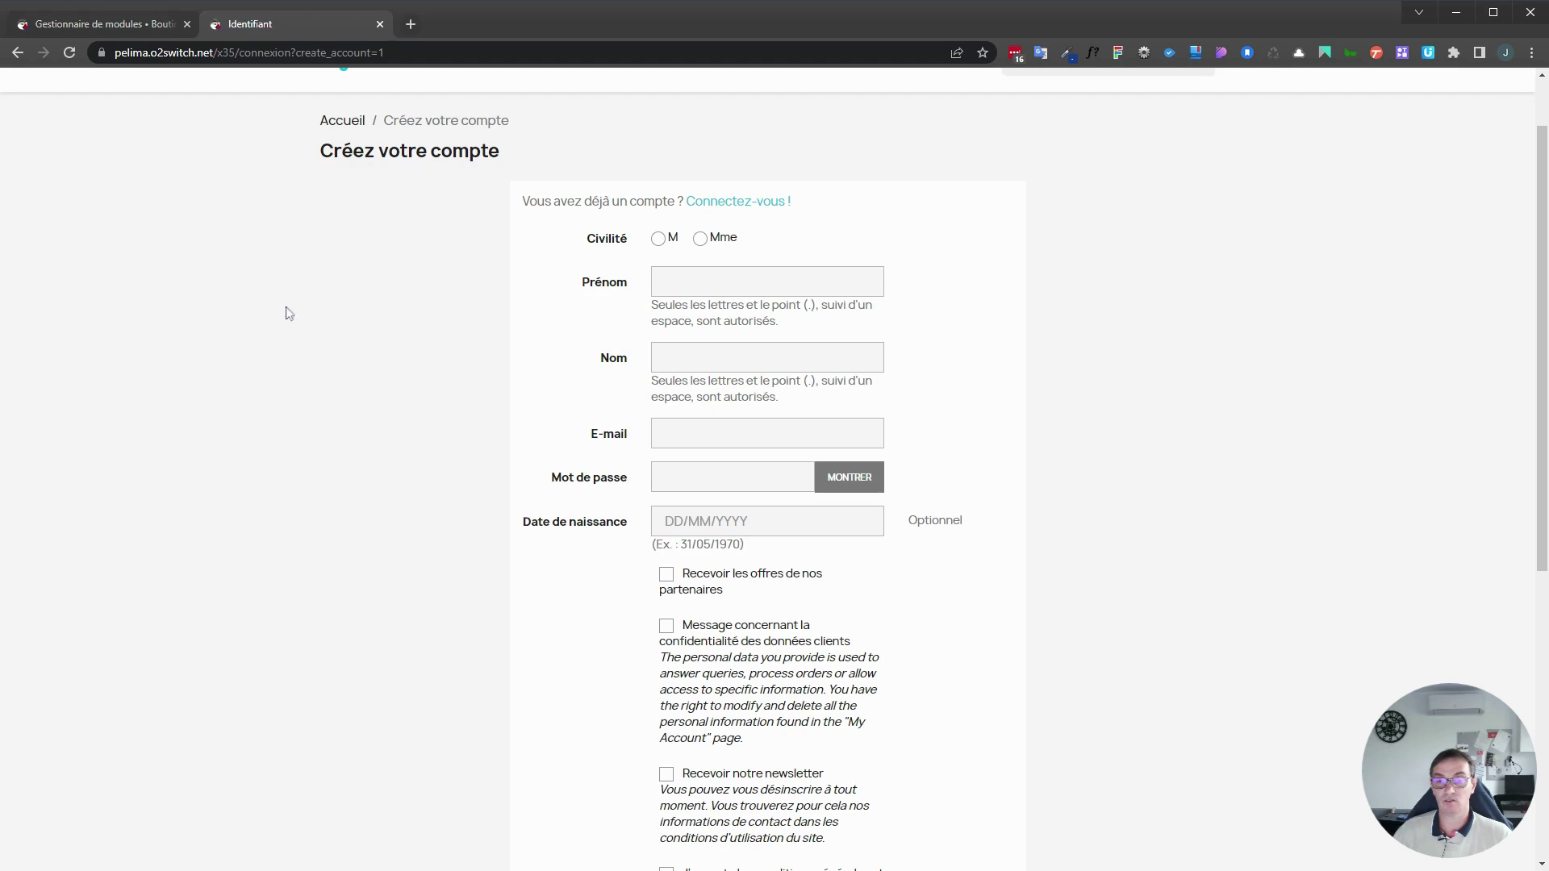
Turn off Activer les offres partenaires in the back office's Clients settings, save, and reload the storefront's account creation form to check it.
left_click(108, 27)
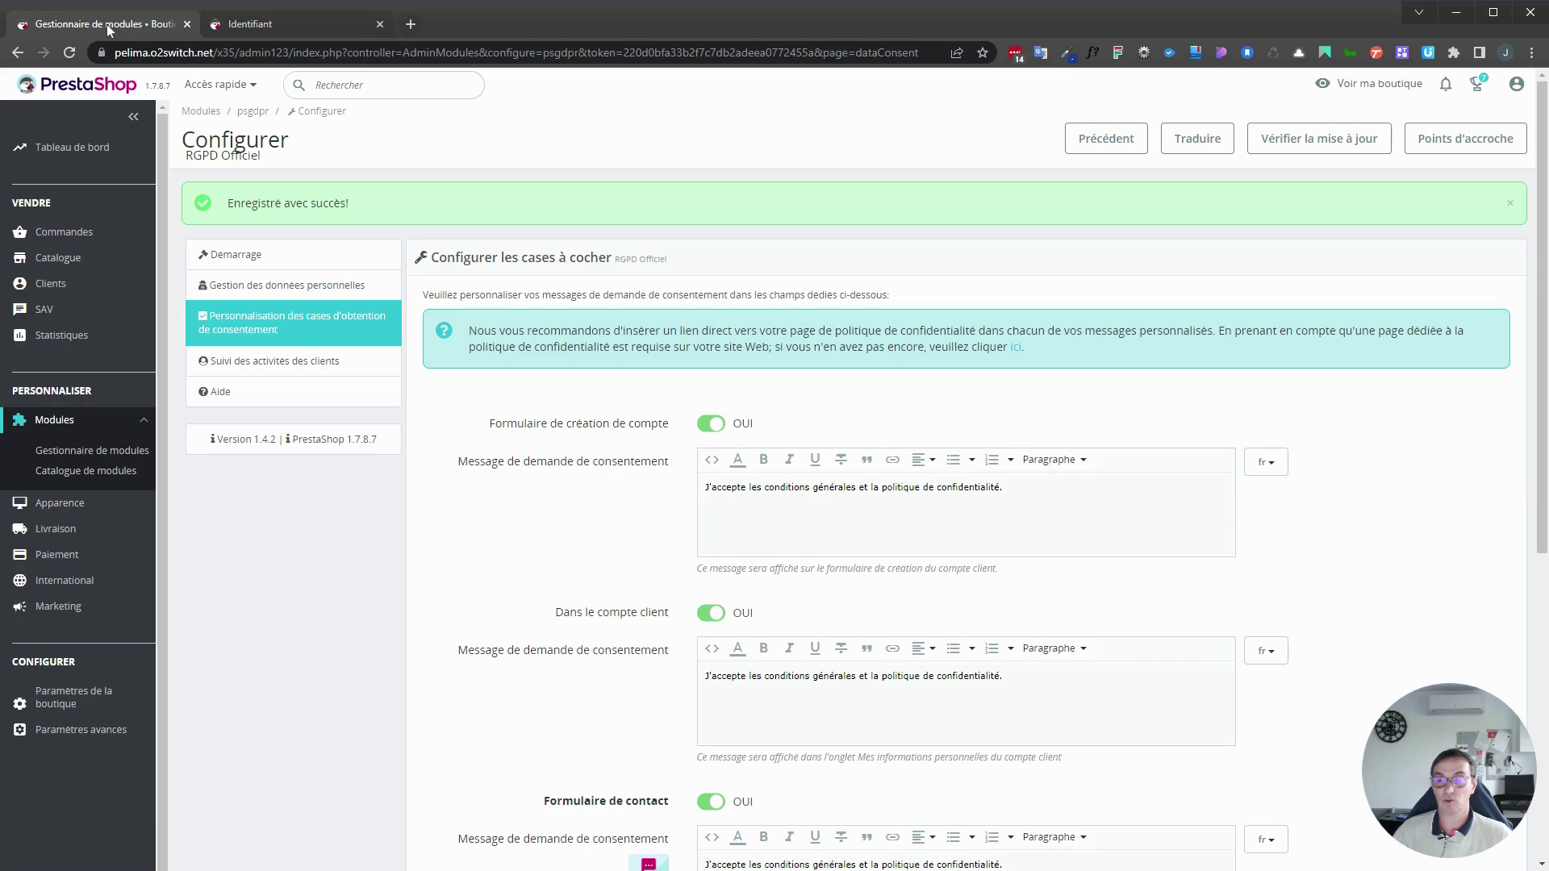
mouse_move(64, 697)
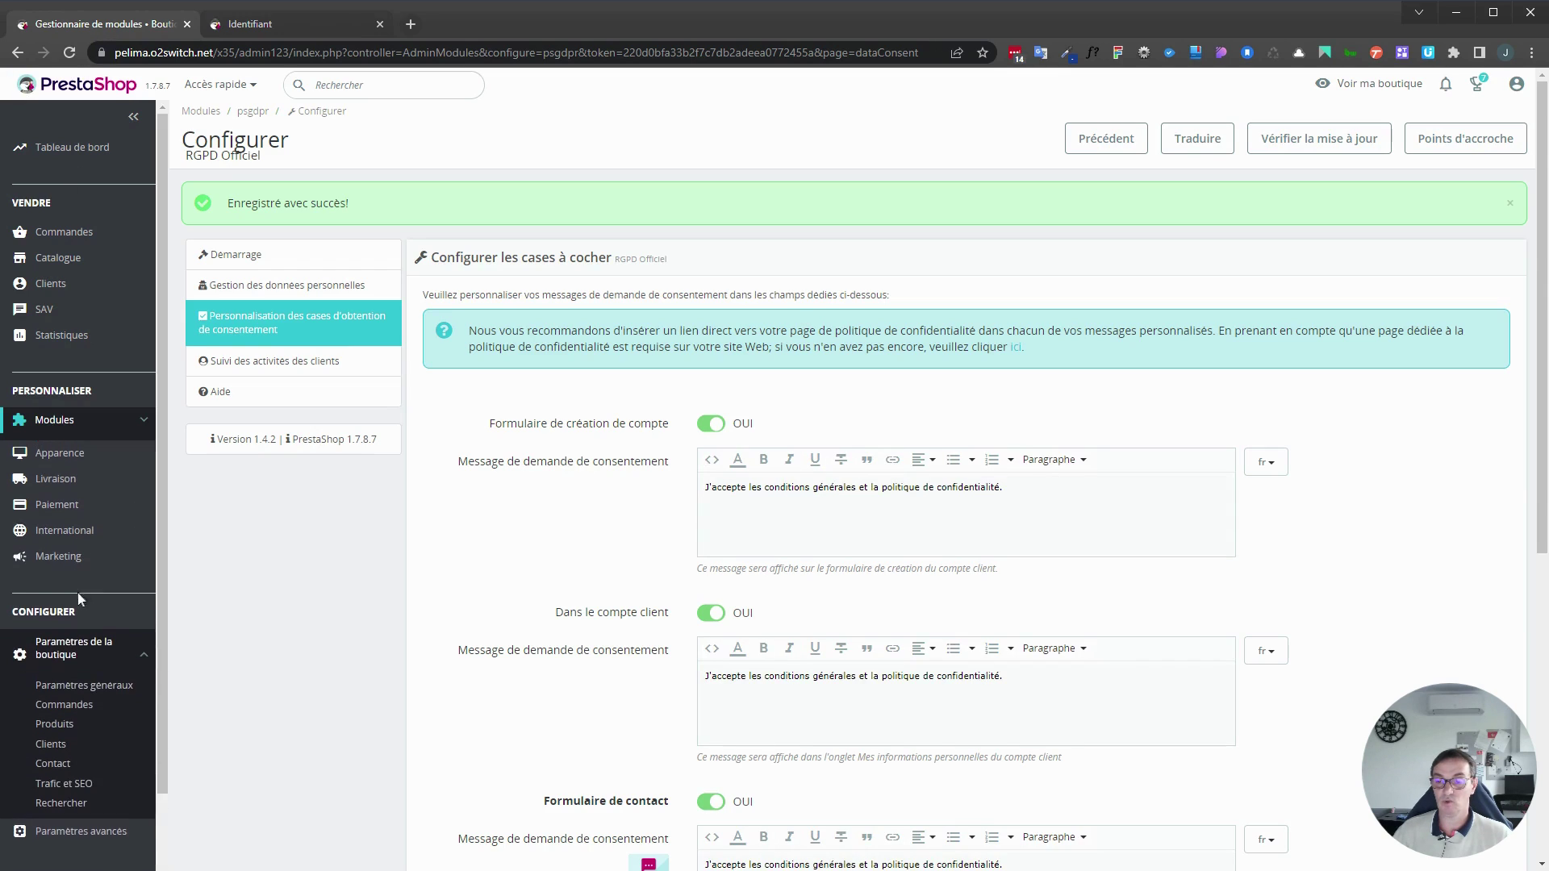
left_click(51, 737)
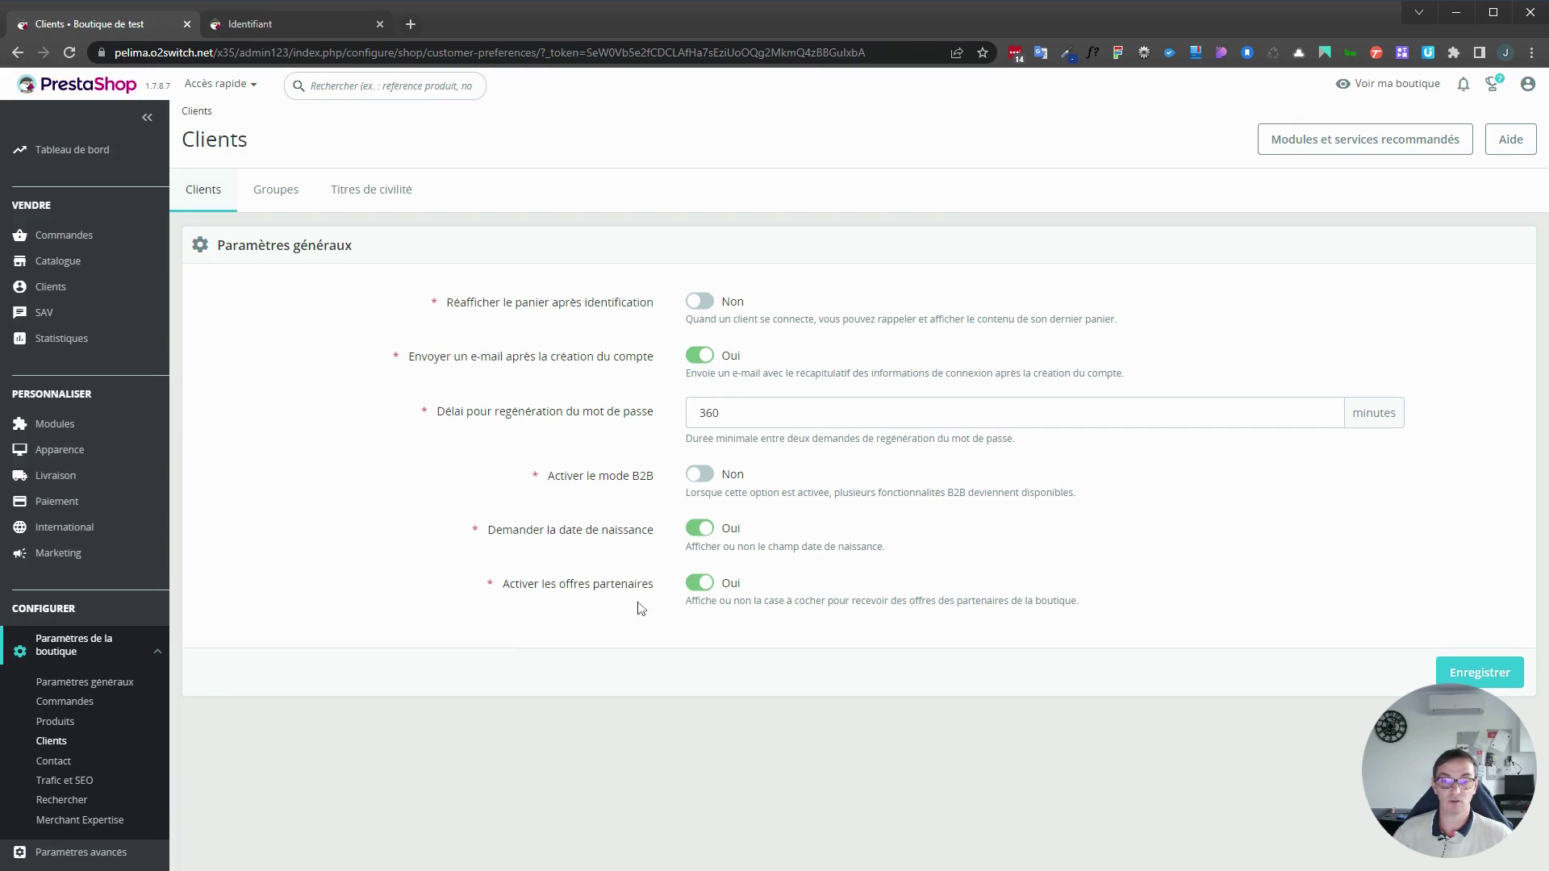
left_click(699, 593)
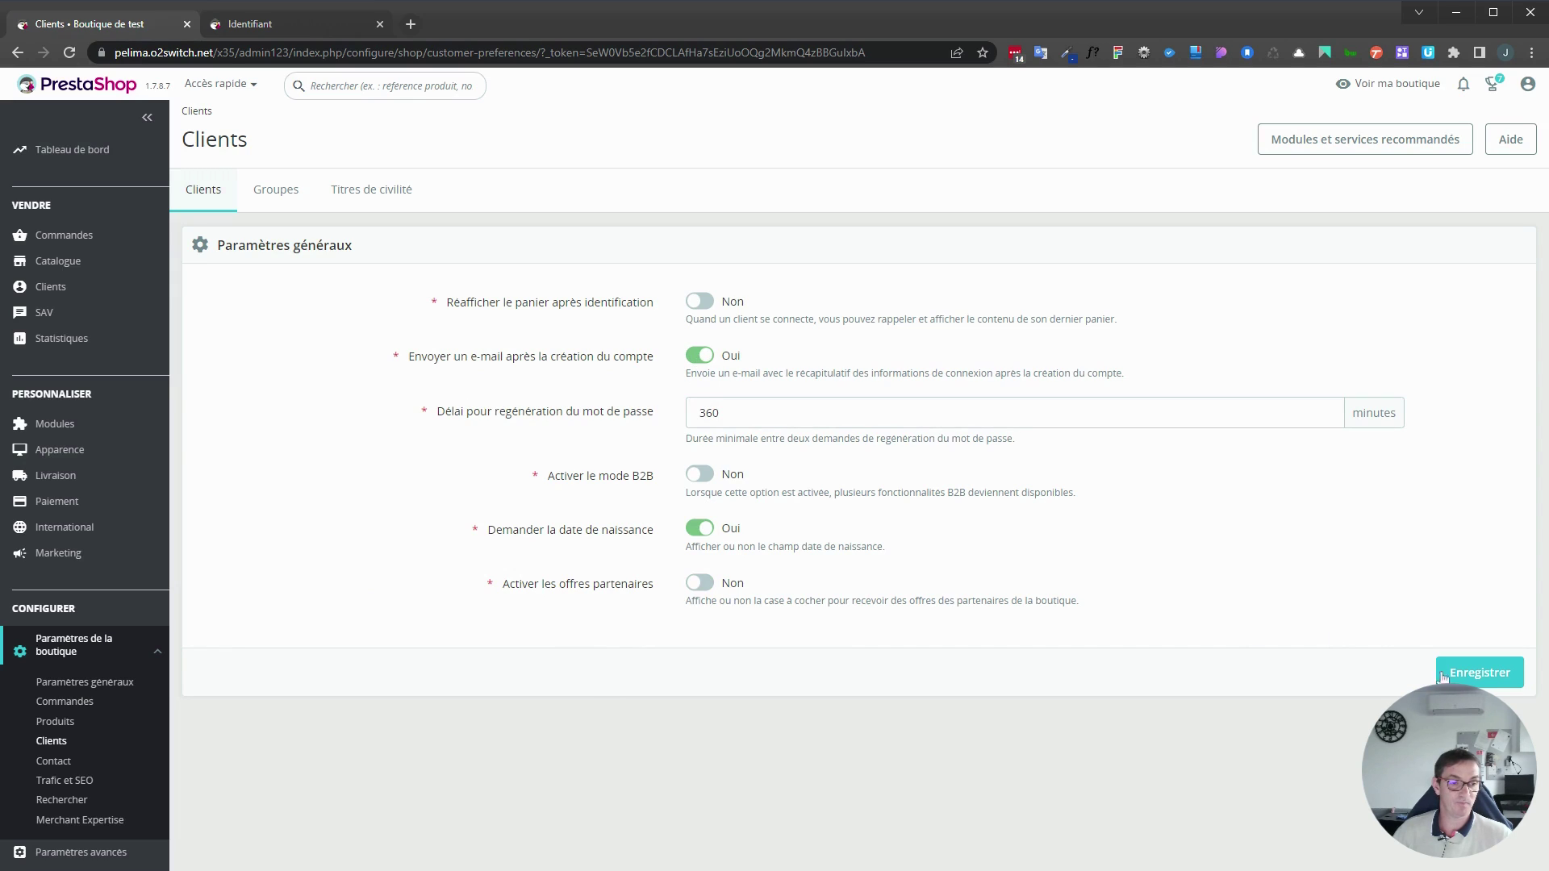
left_click(1468, 672)
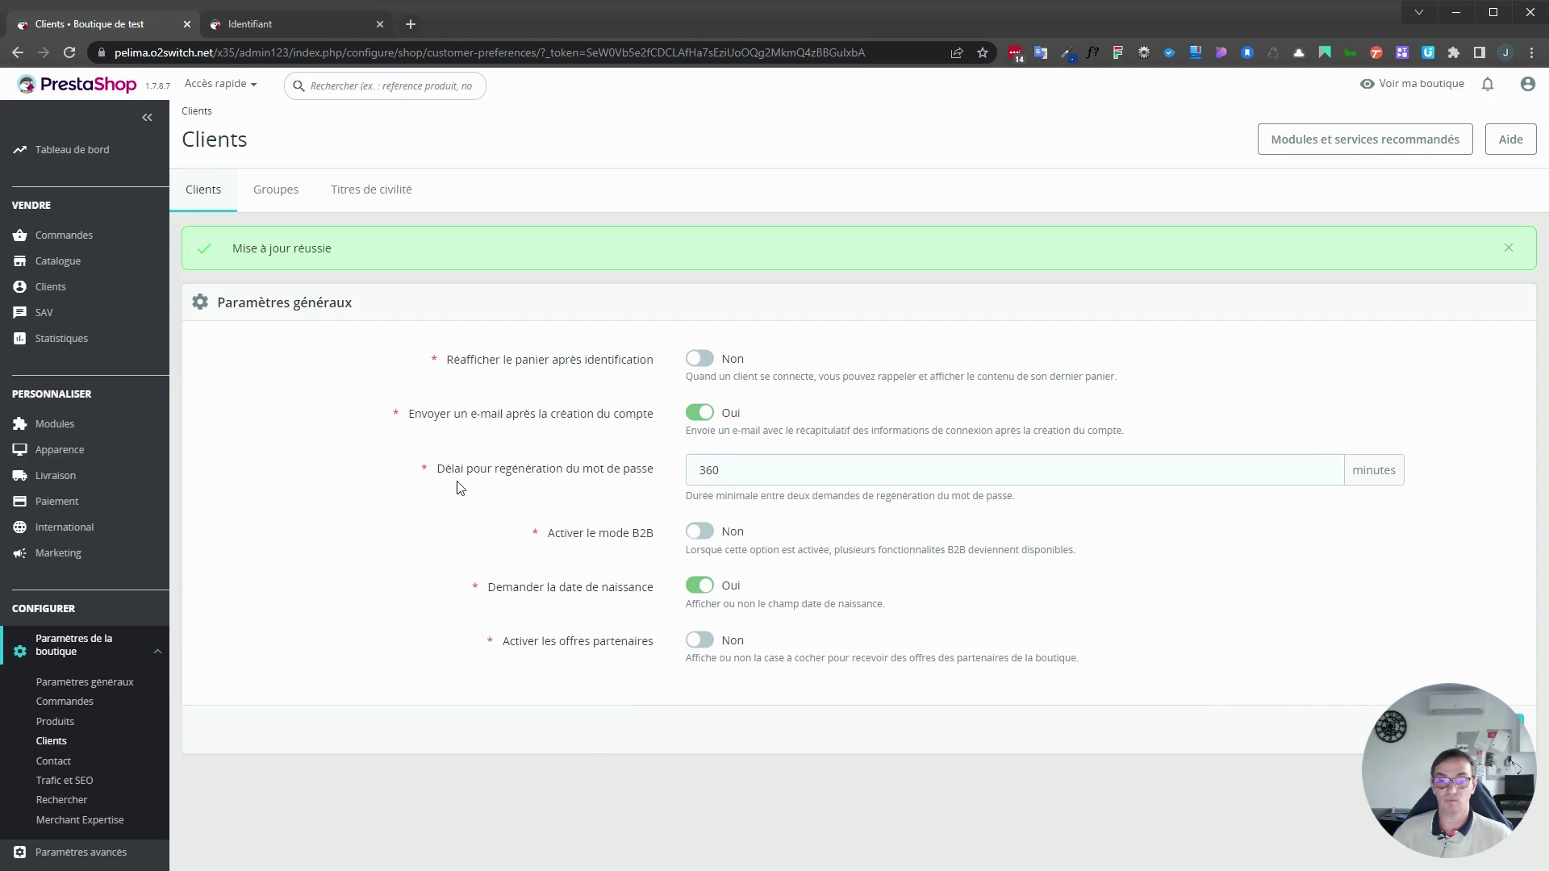
left_click(288, 16)
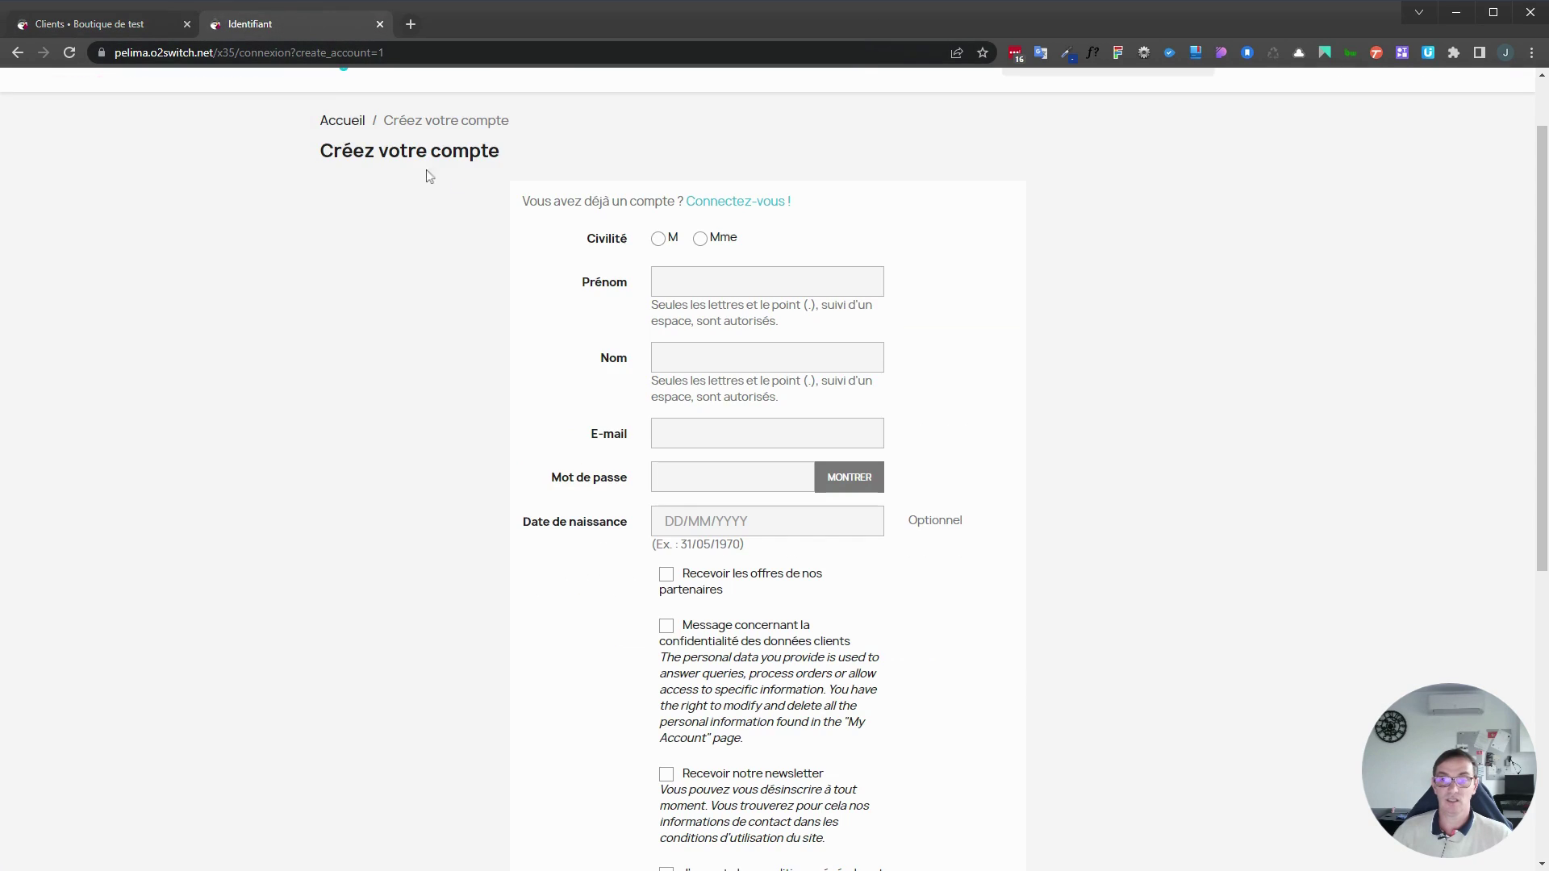
left_click(71, 54)
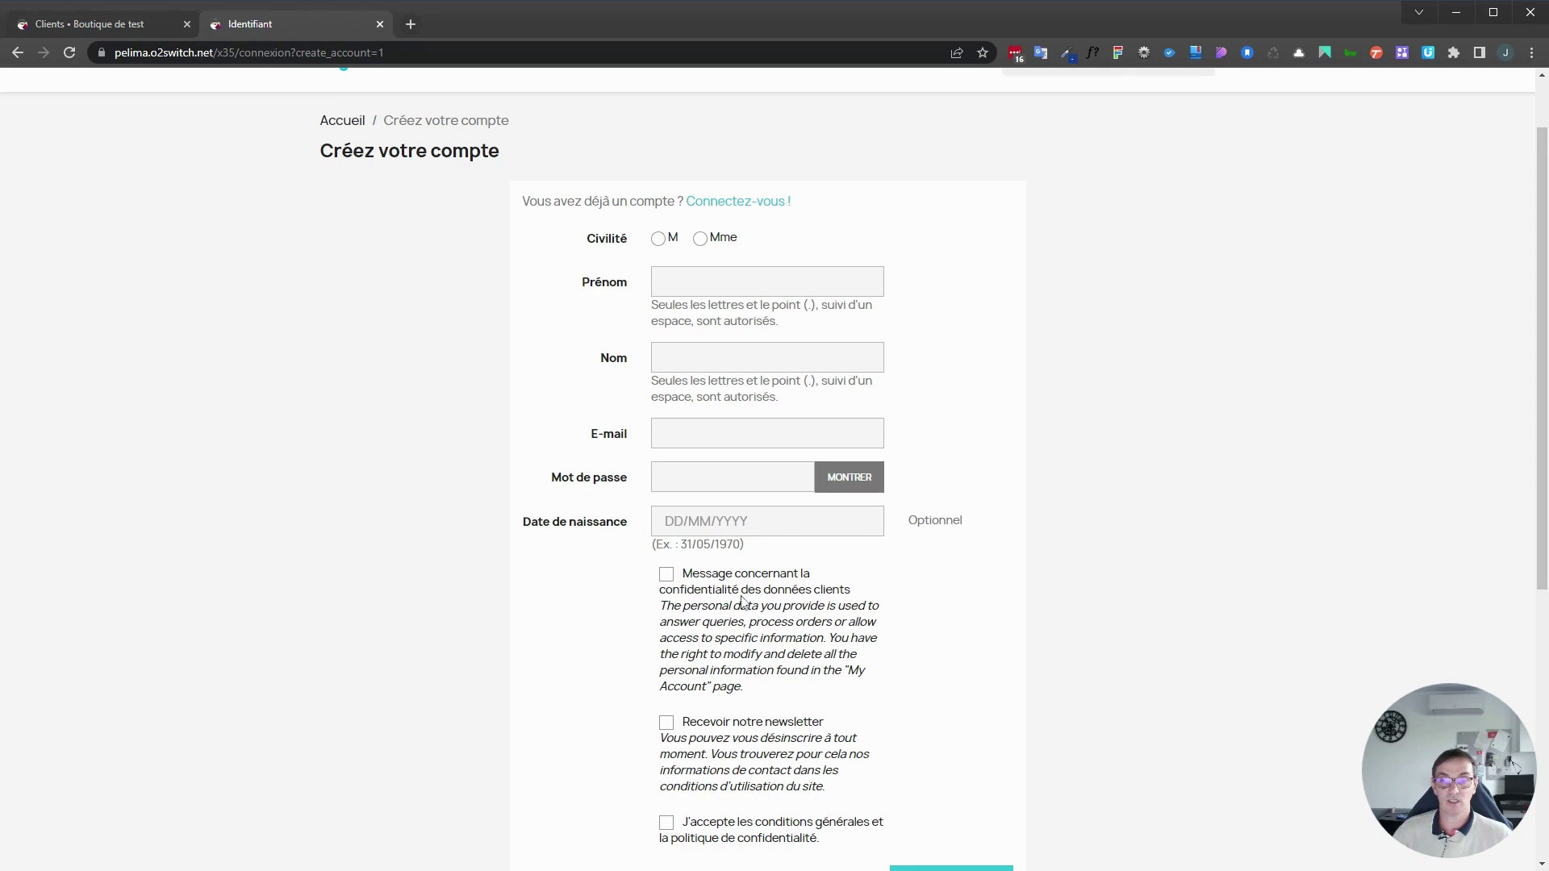
Replace the Bloc confidentialité des données clients module's message with its French translation, beginning "Les données personnelles que vous fournissez sont utilisées", and save.
left_click(80, 26)
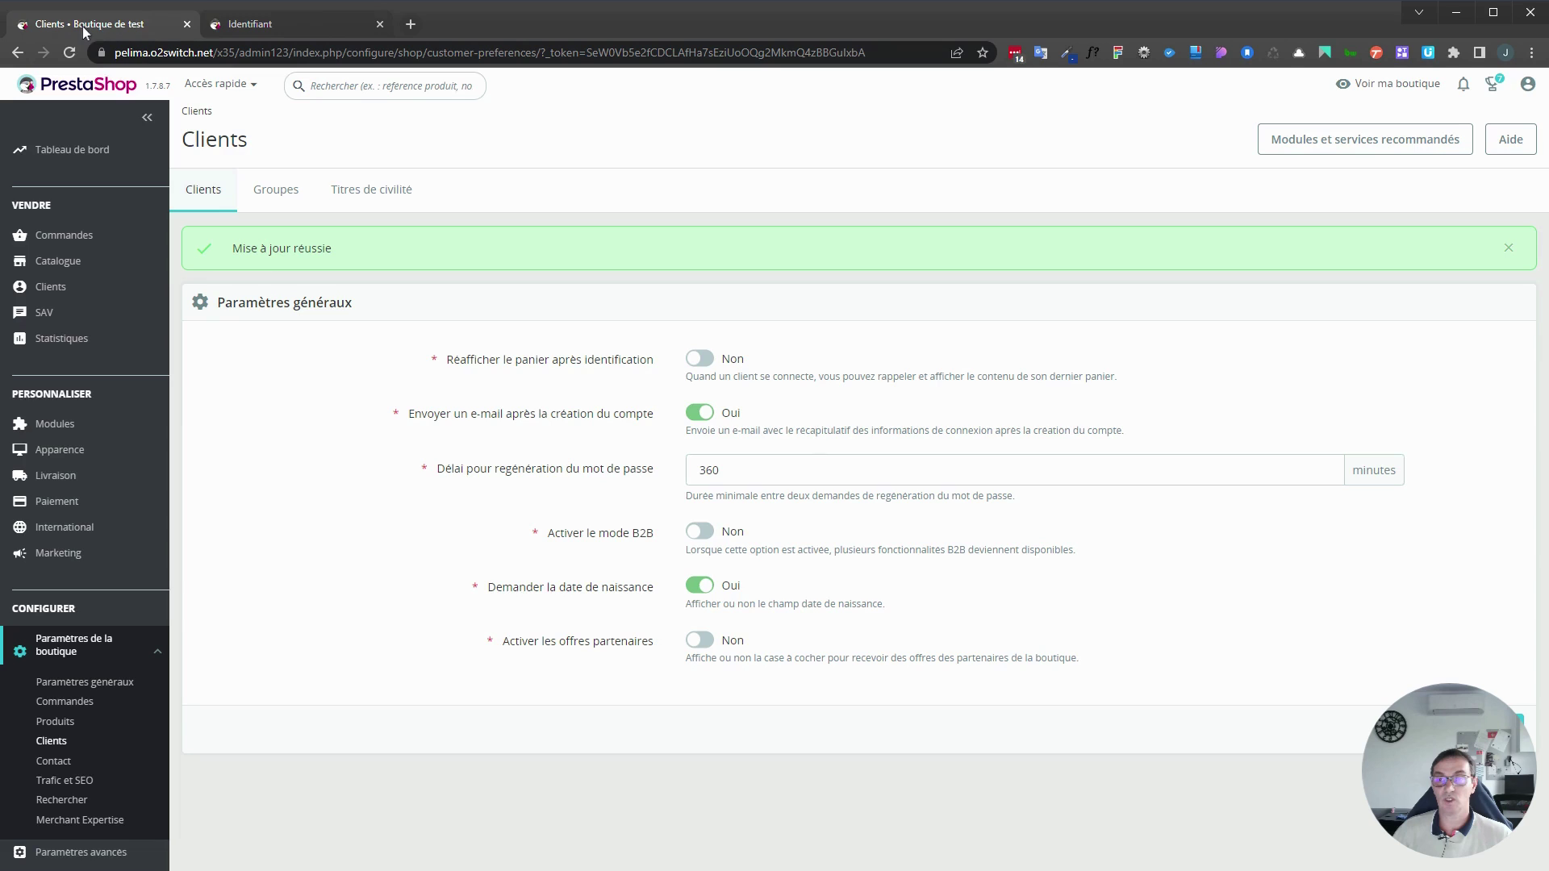
left_click(77, 453)
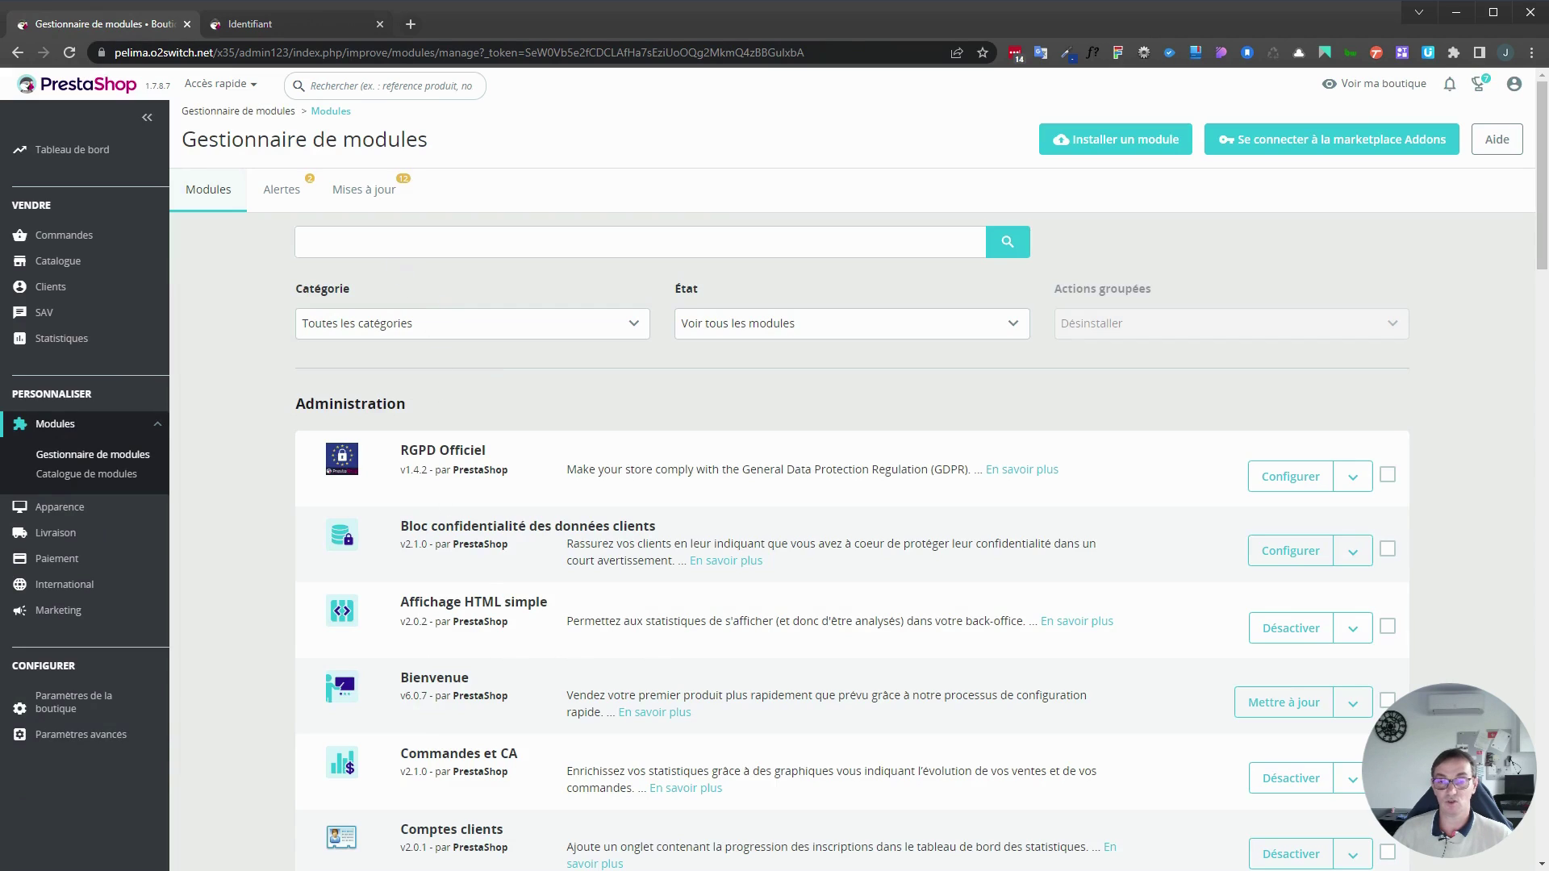
left_click(1290, 551)
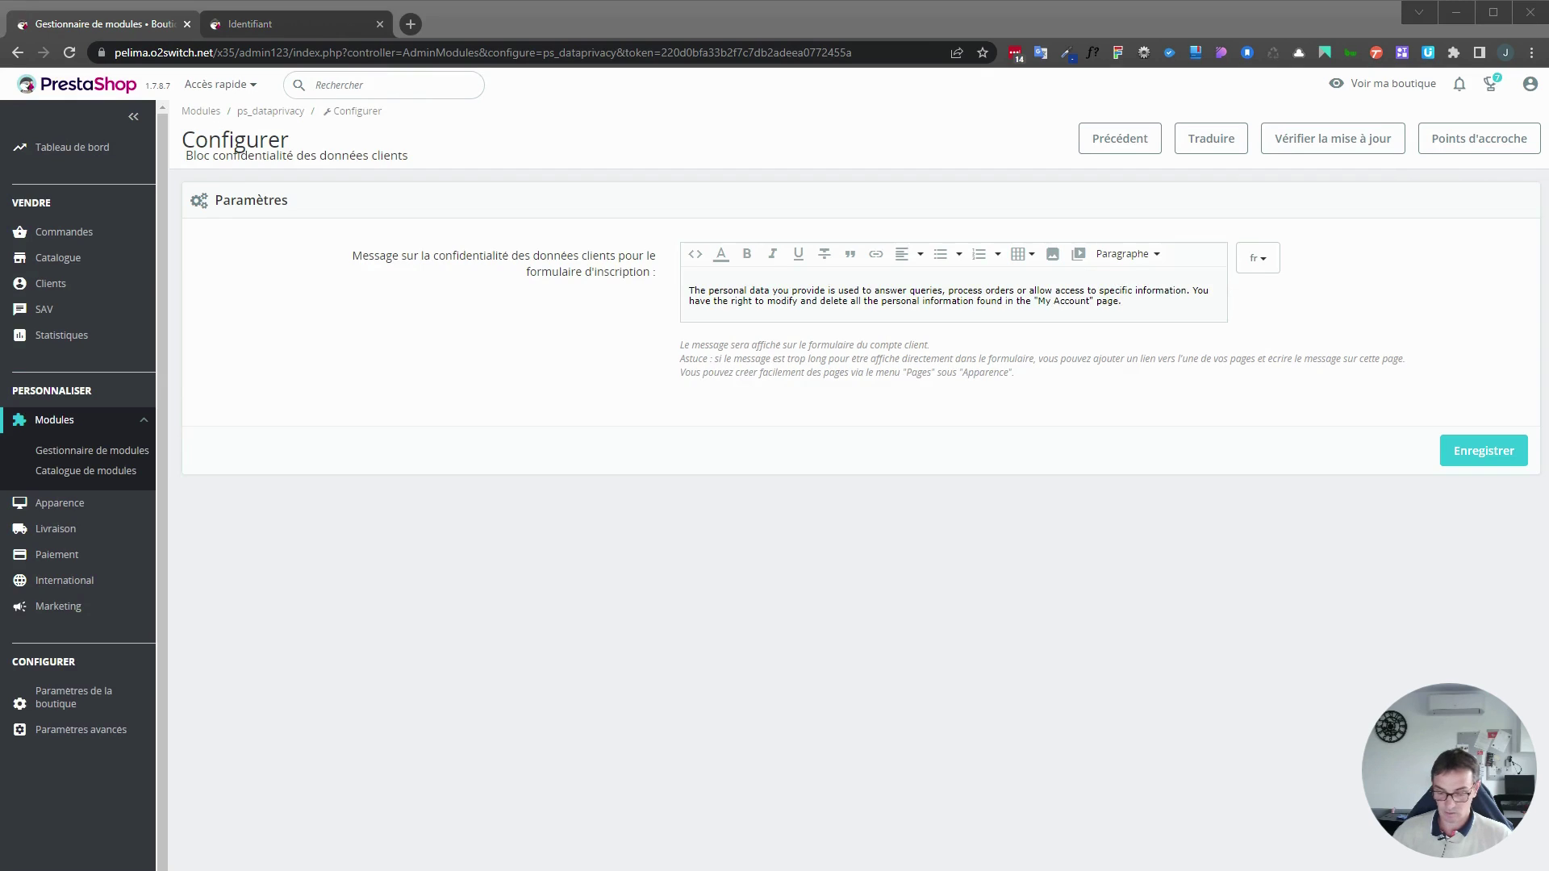
left_click_drag(1125, 302, 677, 289)
type("Les données personnelles que vous fournissez sont utilisées pour répondre aux demandes, traiter les commandes ou permettre l'accès à des informations spécifiques. Vous disposez d'un droit de modification et de suppression de toutes les données personnelles que vous trouvez dans la page \"Mon compte\".")
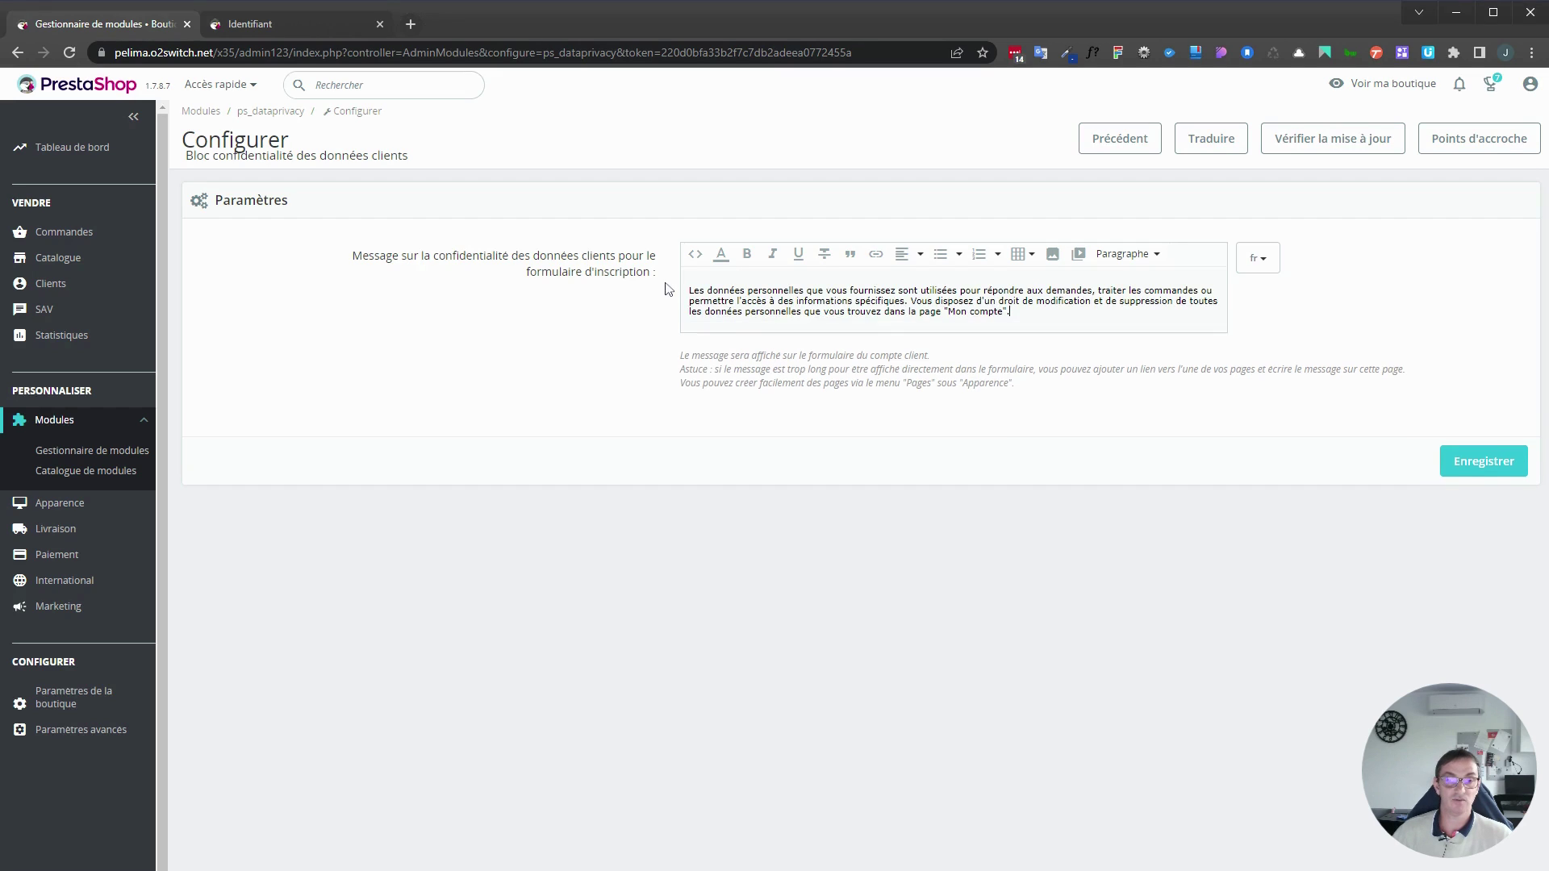
left_click(1505, 468)
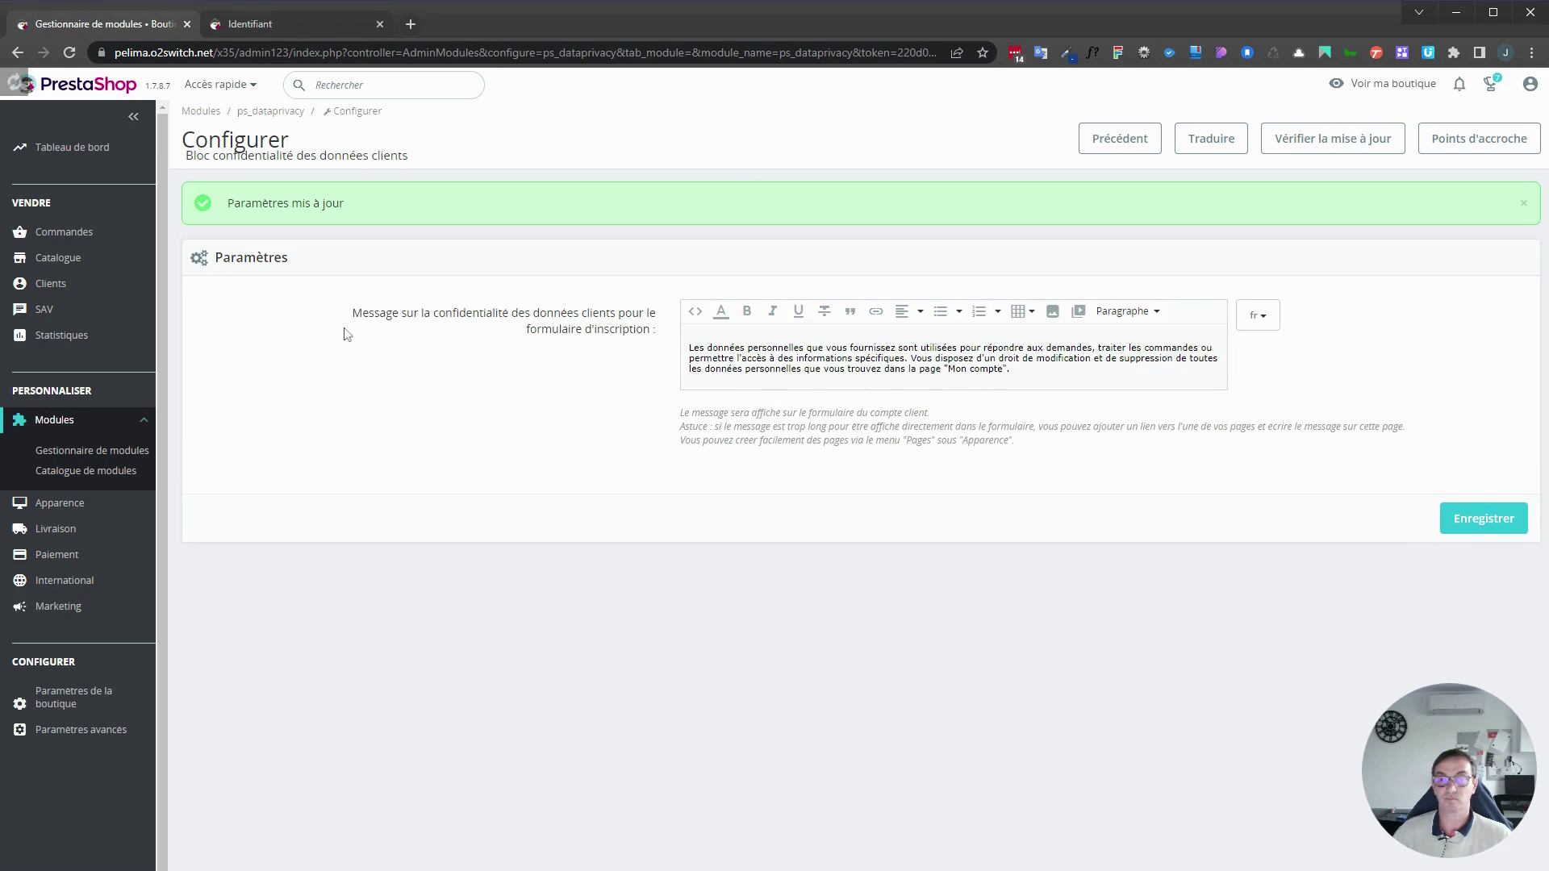
Reload the storefront's account creation form to check the privacy message and newsletter checkbox, then examine the home page's newsletter block.
left_click(267, 24)
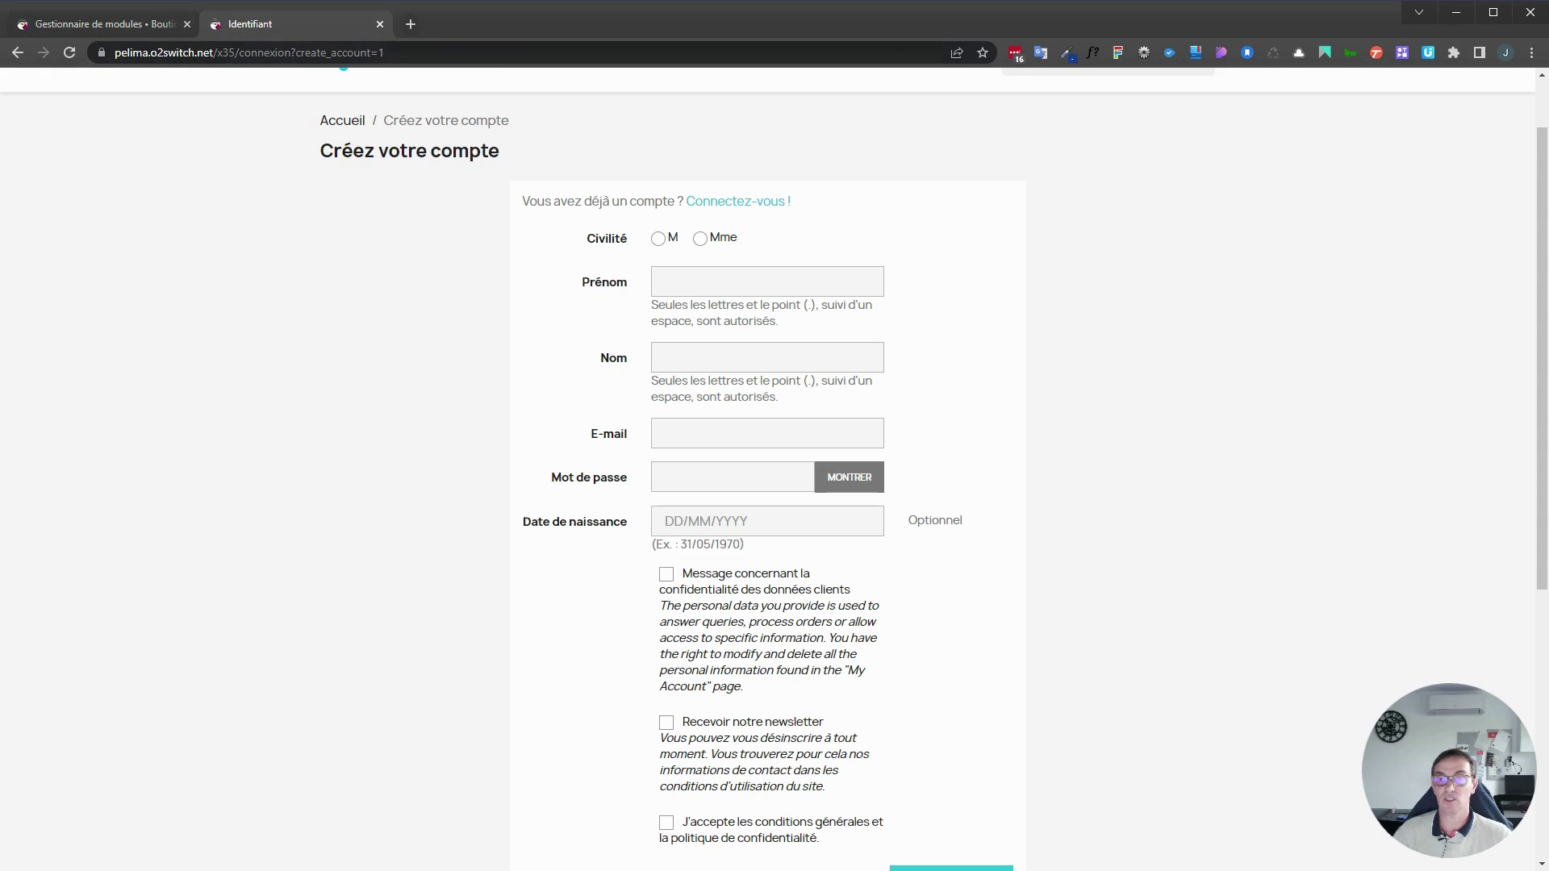
left_click(71, 60)
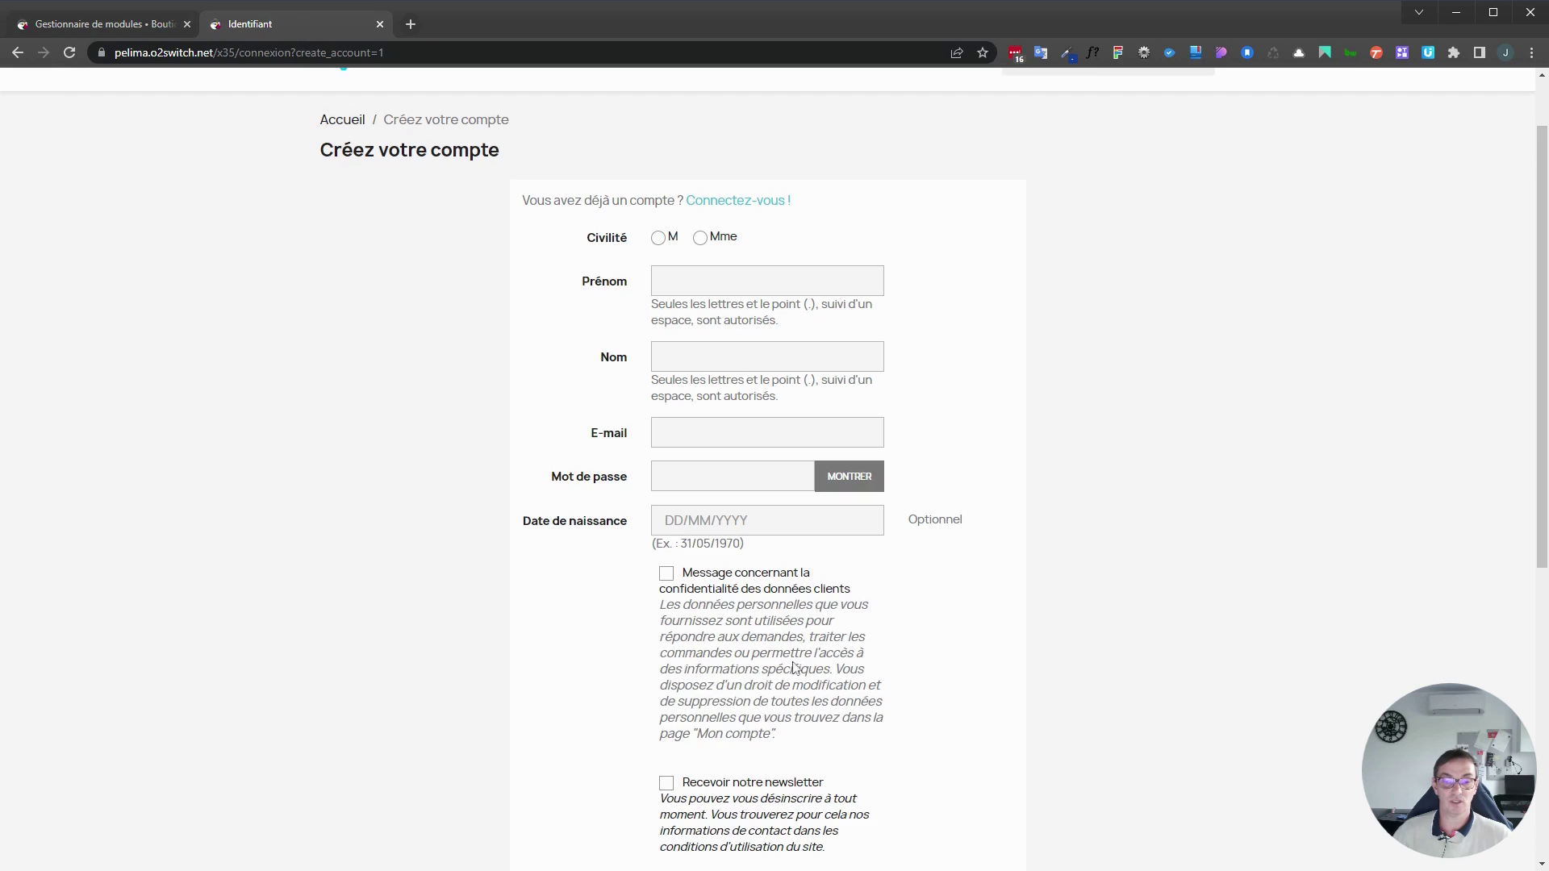
scroll(786, 666, "down", 4)
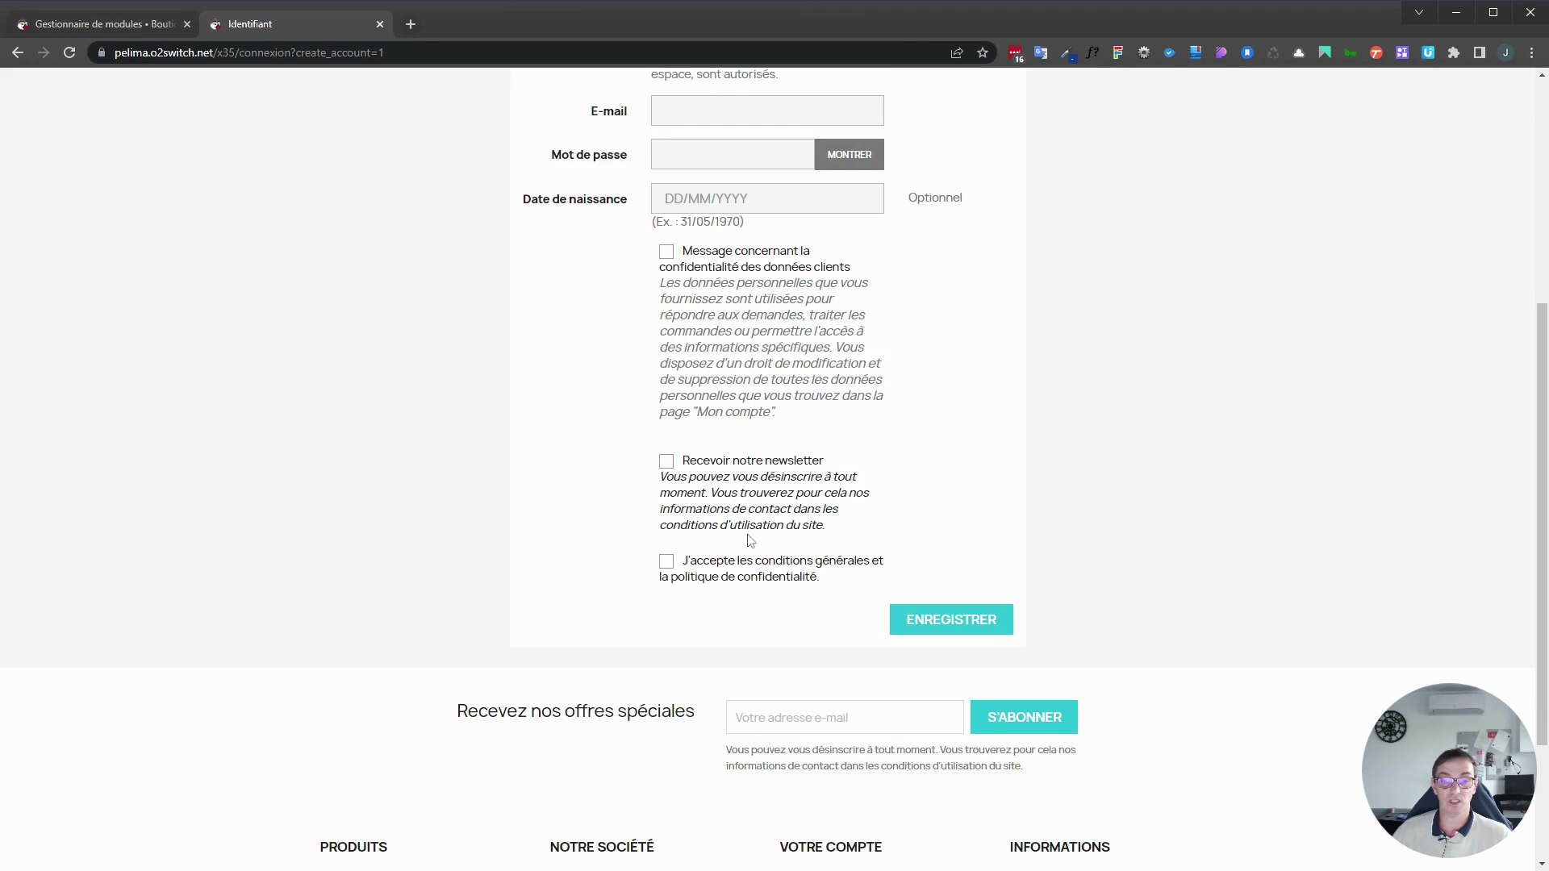
scroll(581, 536, "up", 5)
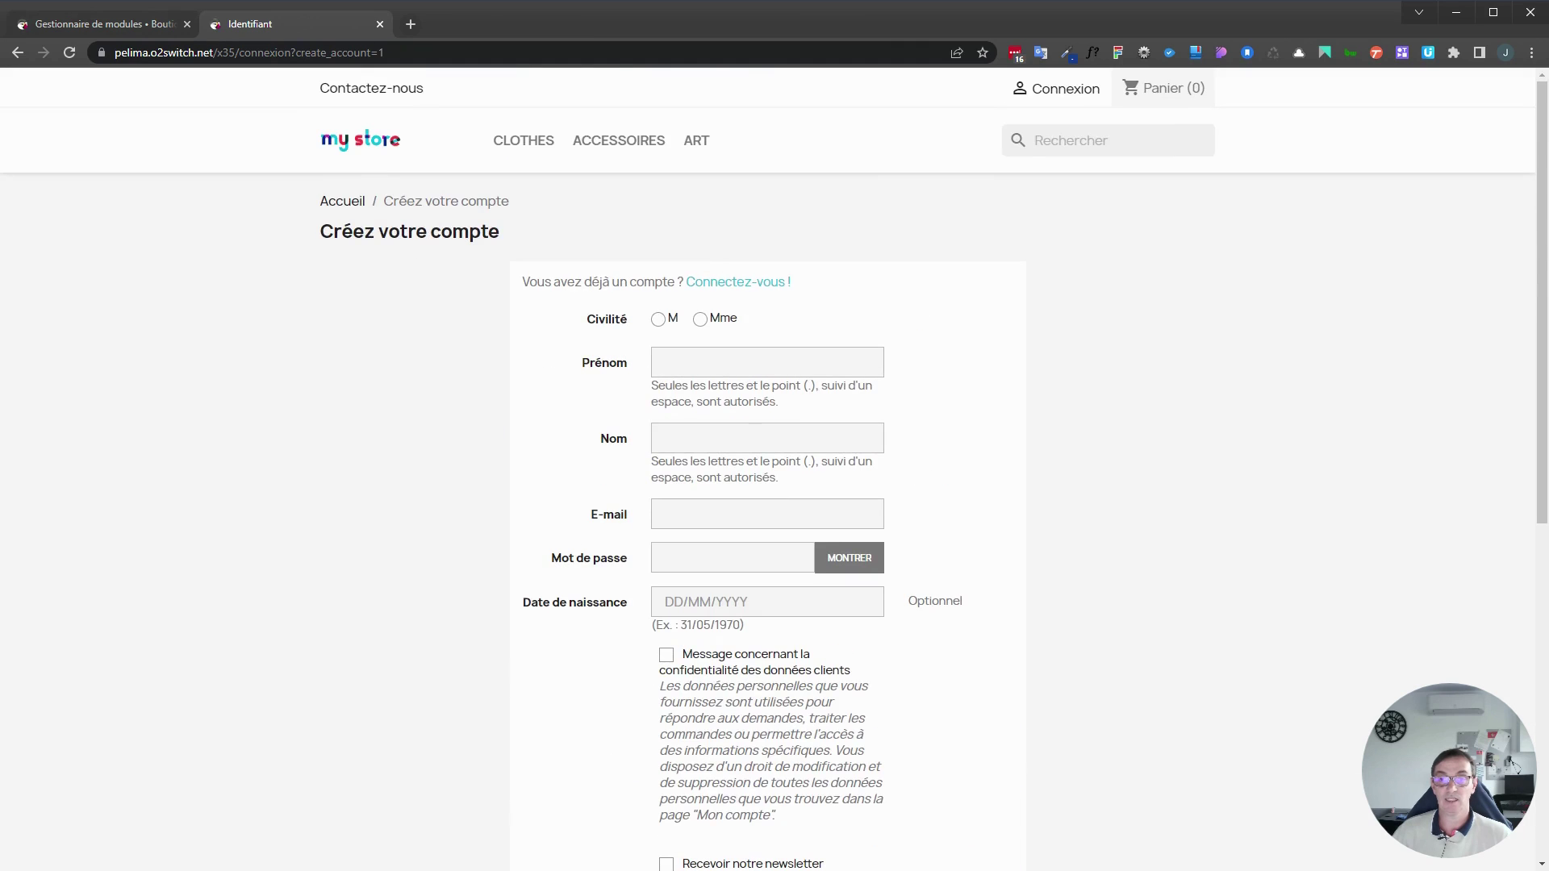
left_click(379, 145)
scroll(634, 453, "down", 5)
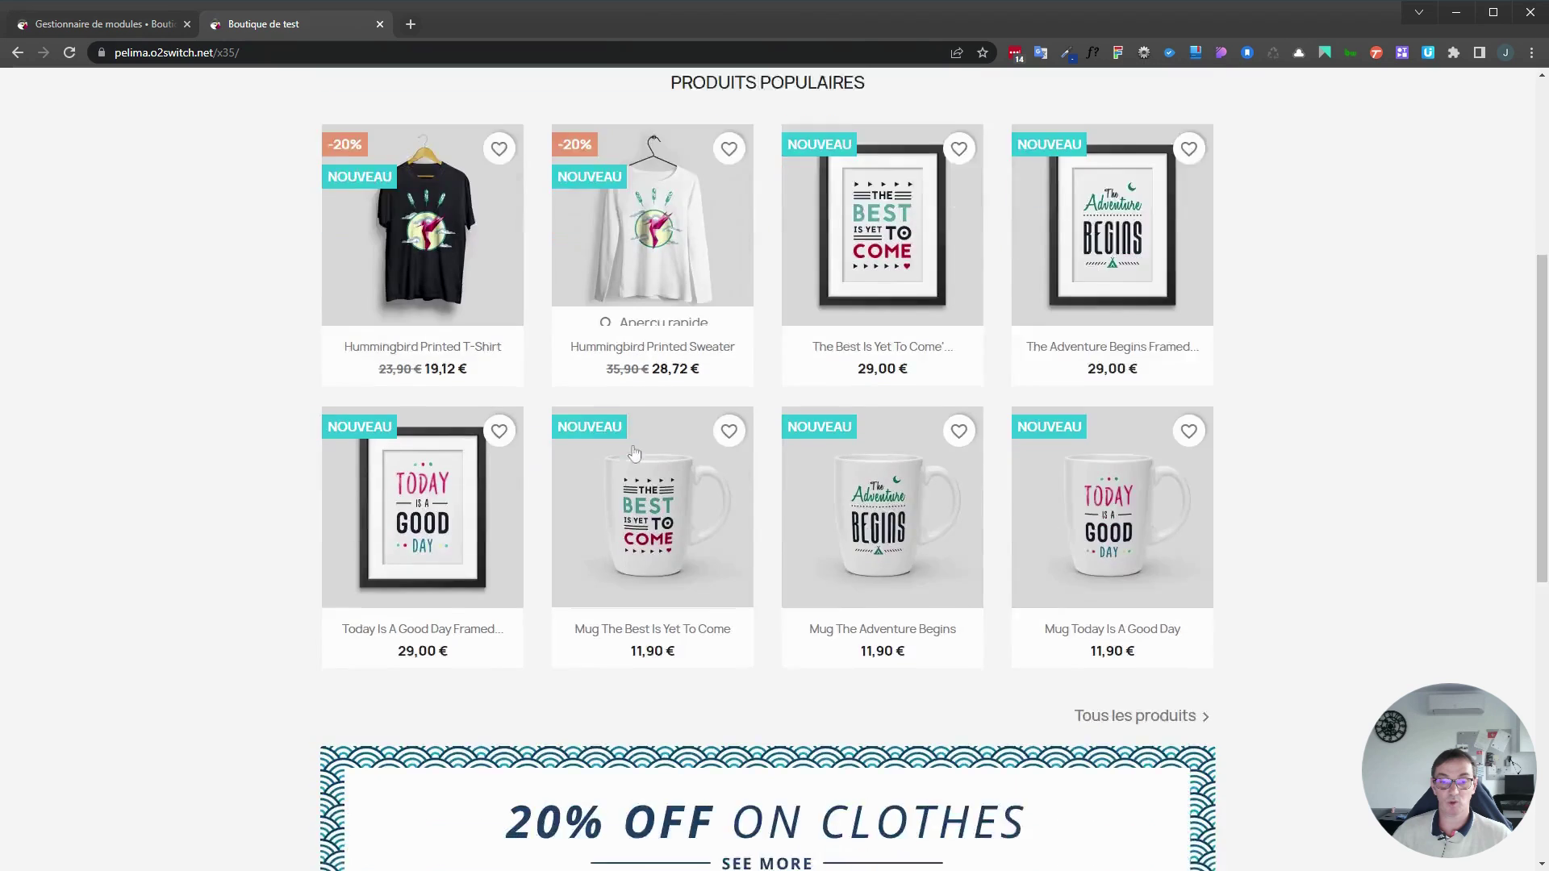
scroll(634, 453, "down", 5)
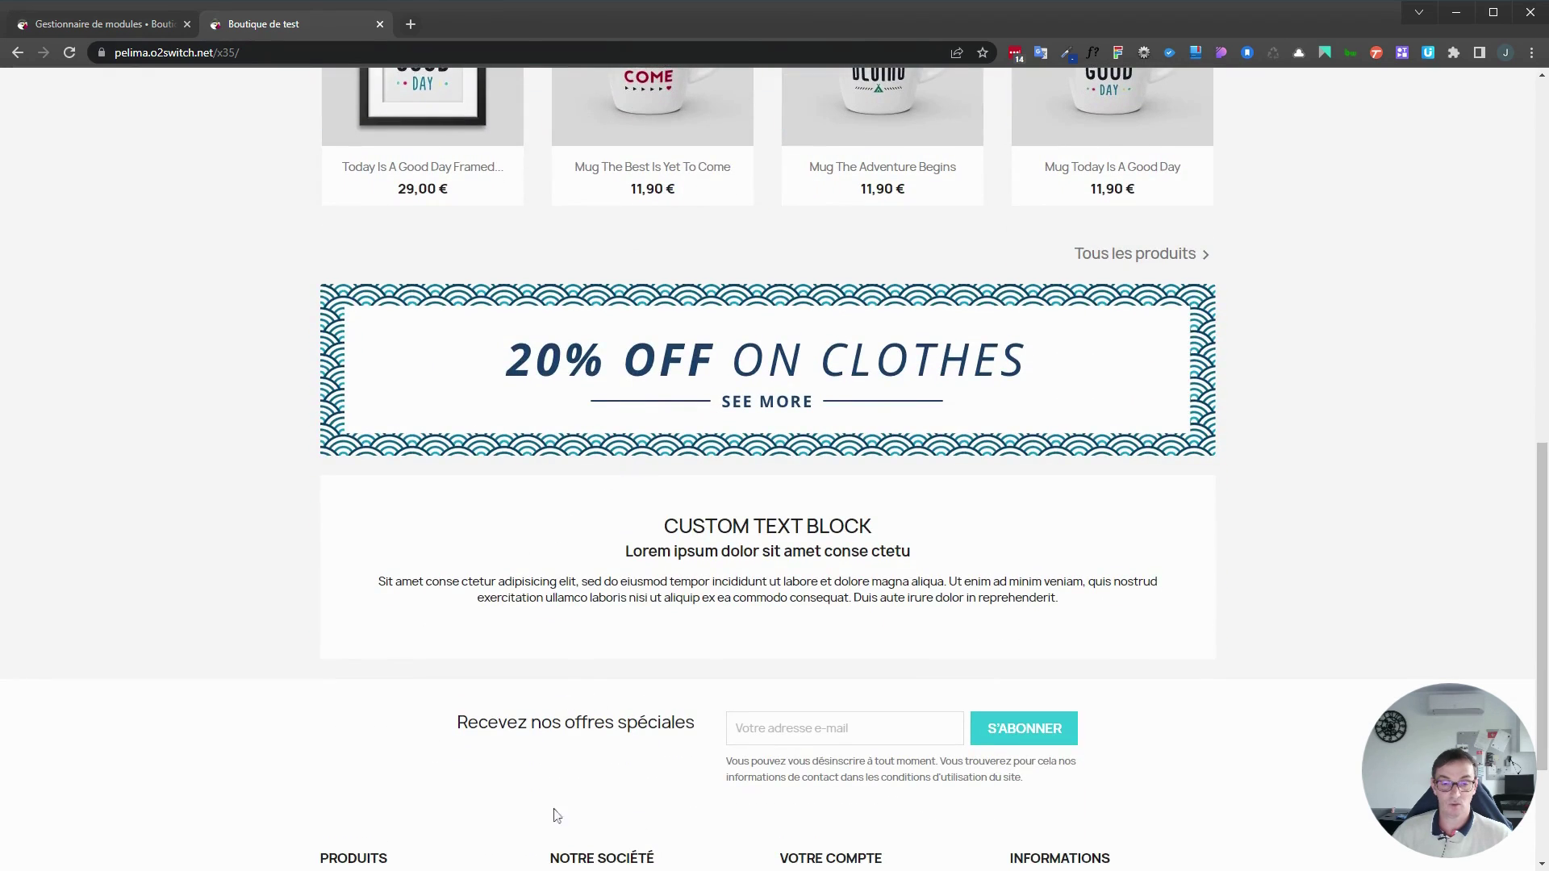
Search the back office's module manager for "news" and deactivate the Inscription à la newsletter module.
left_click(90, 24)
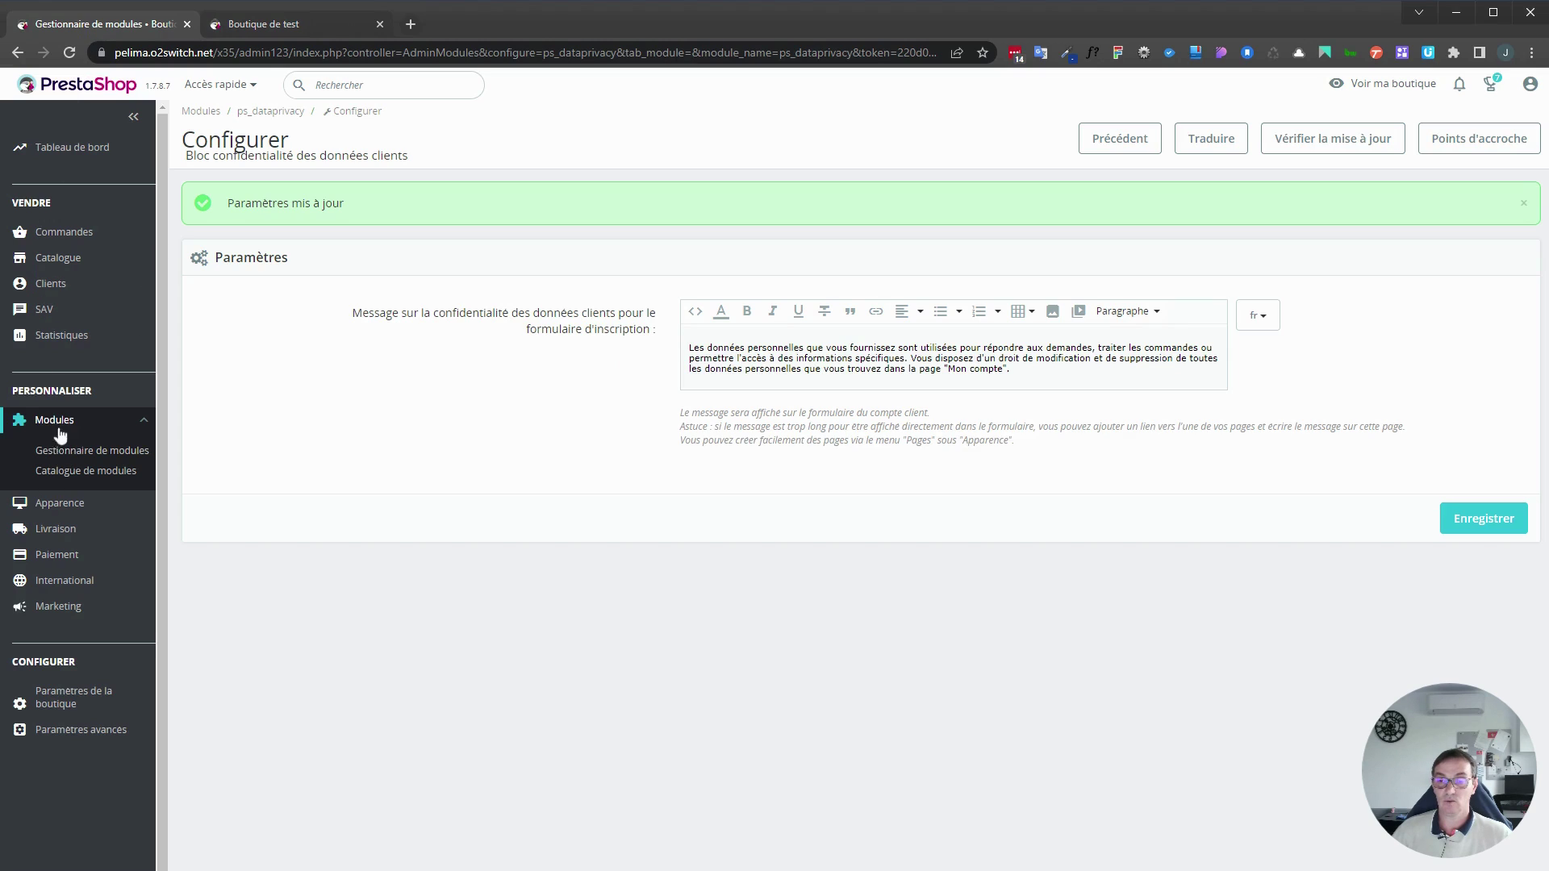
left_click(61, 452)
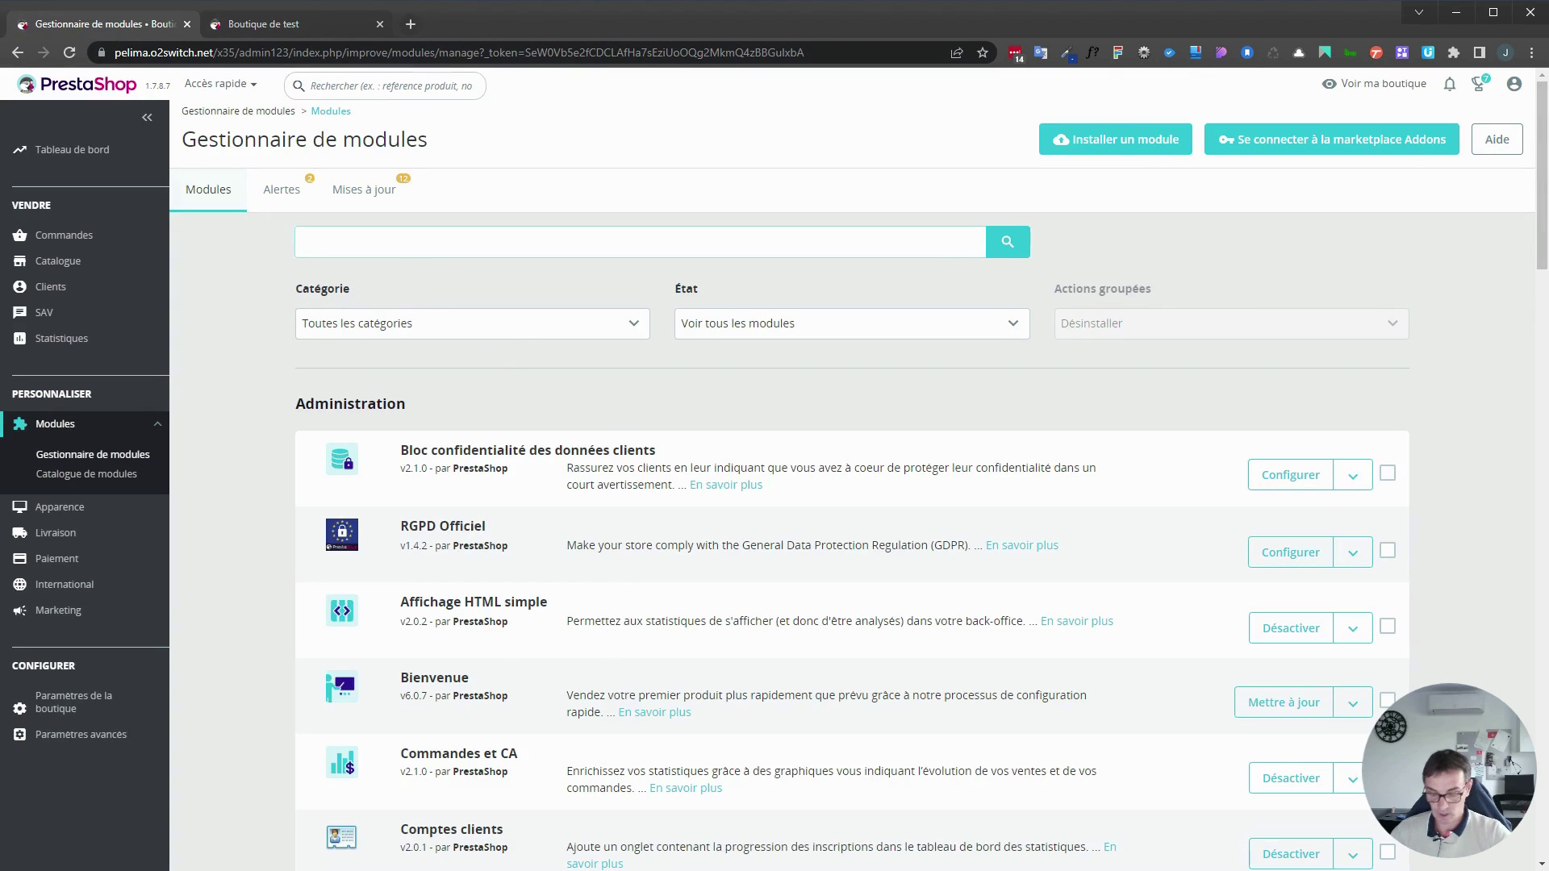
type("news")
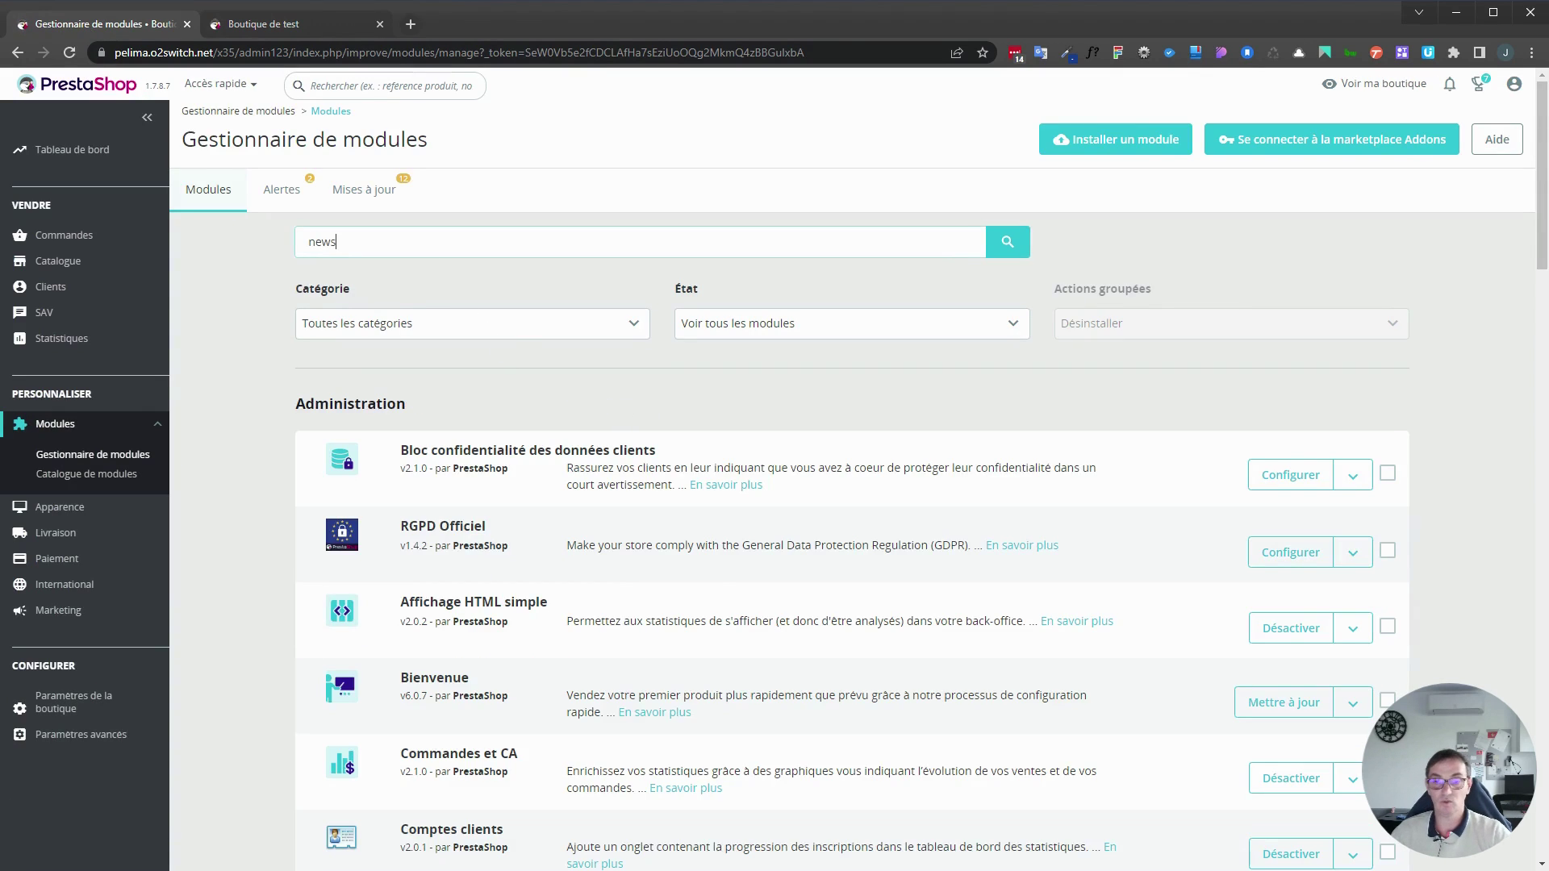
key("Return")
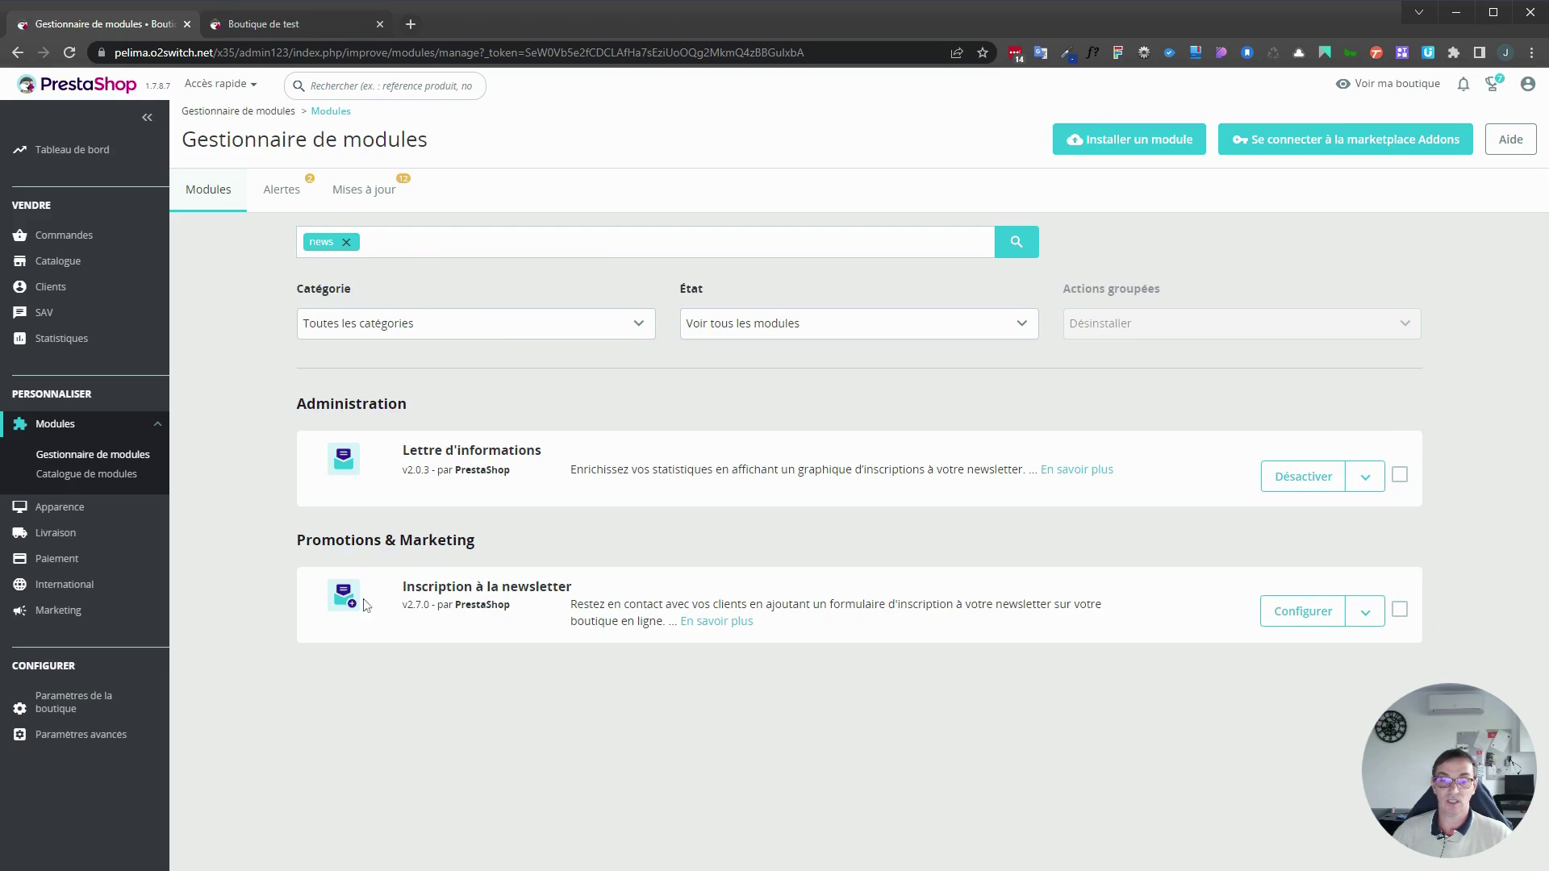
left_click(1367, 621)
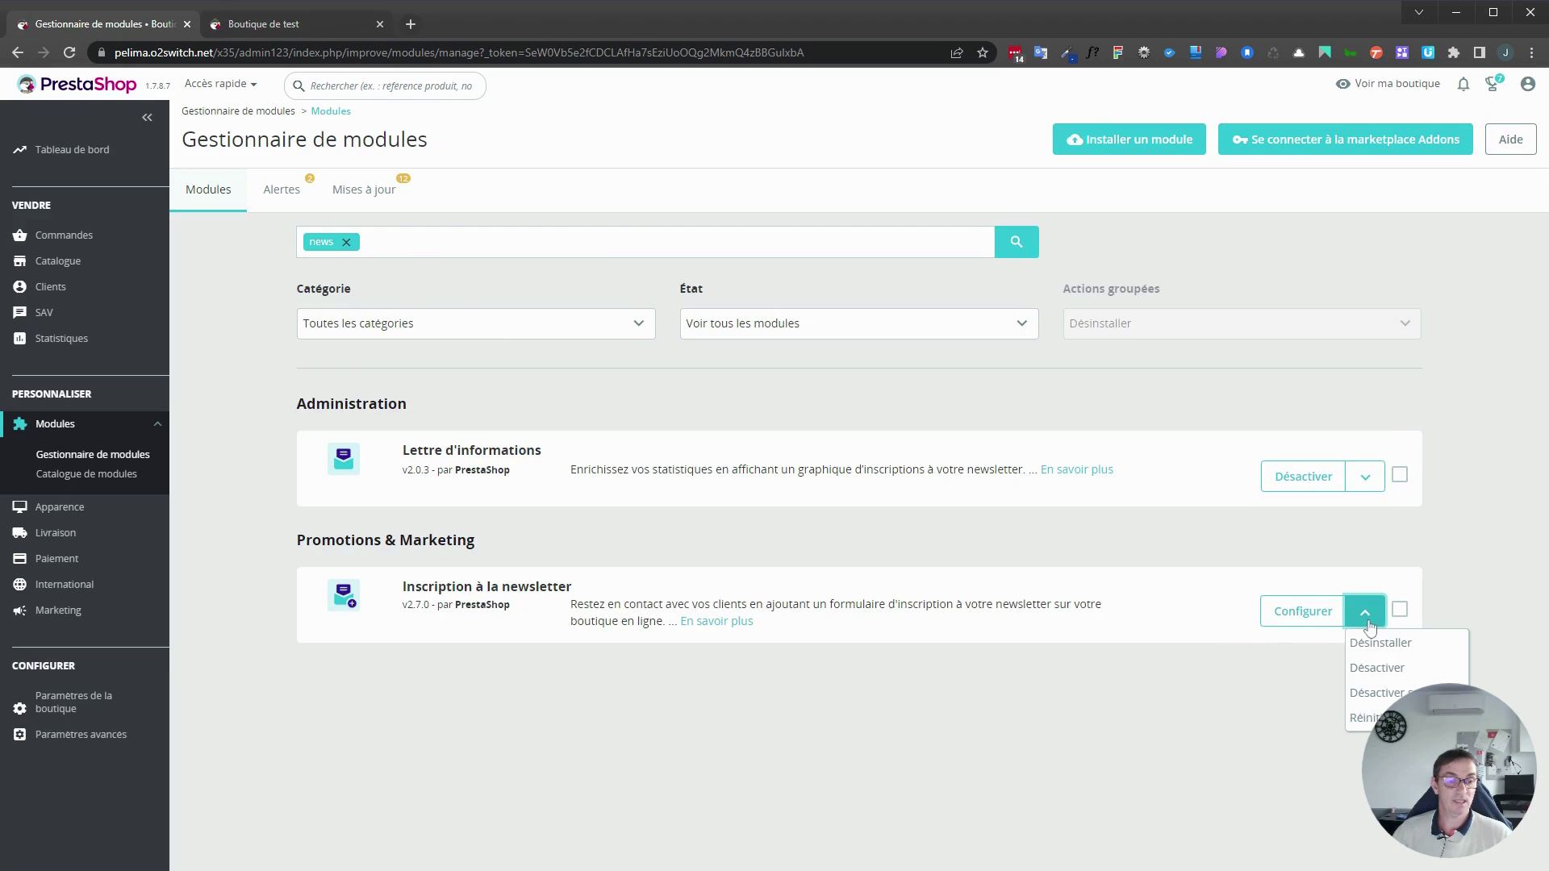
left_click(1377, 667)
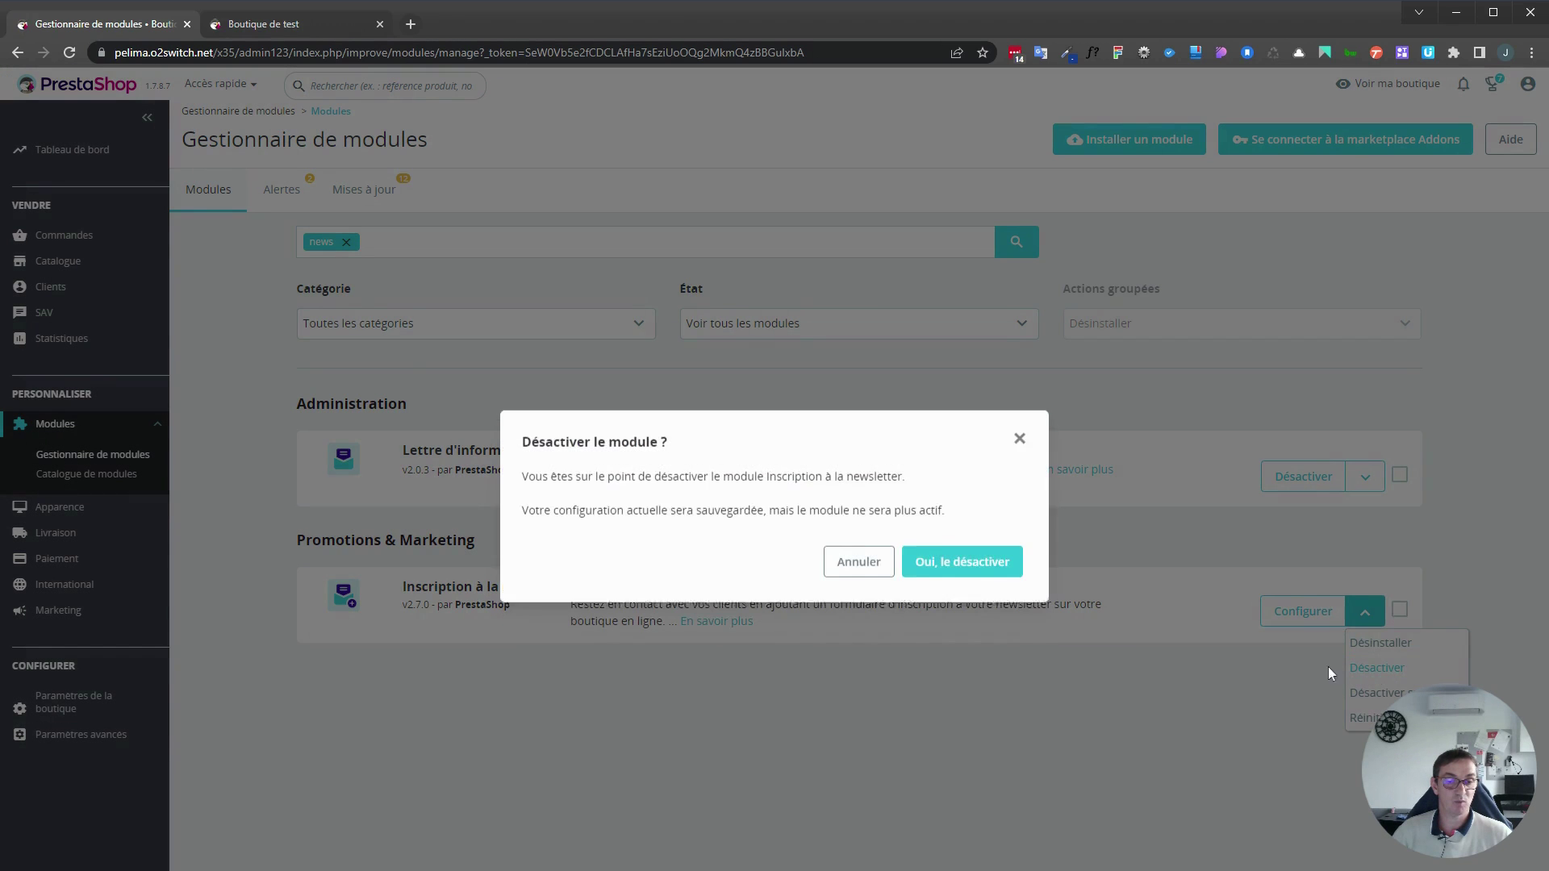
left_click(937, 548)
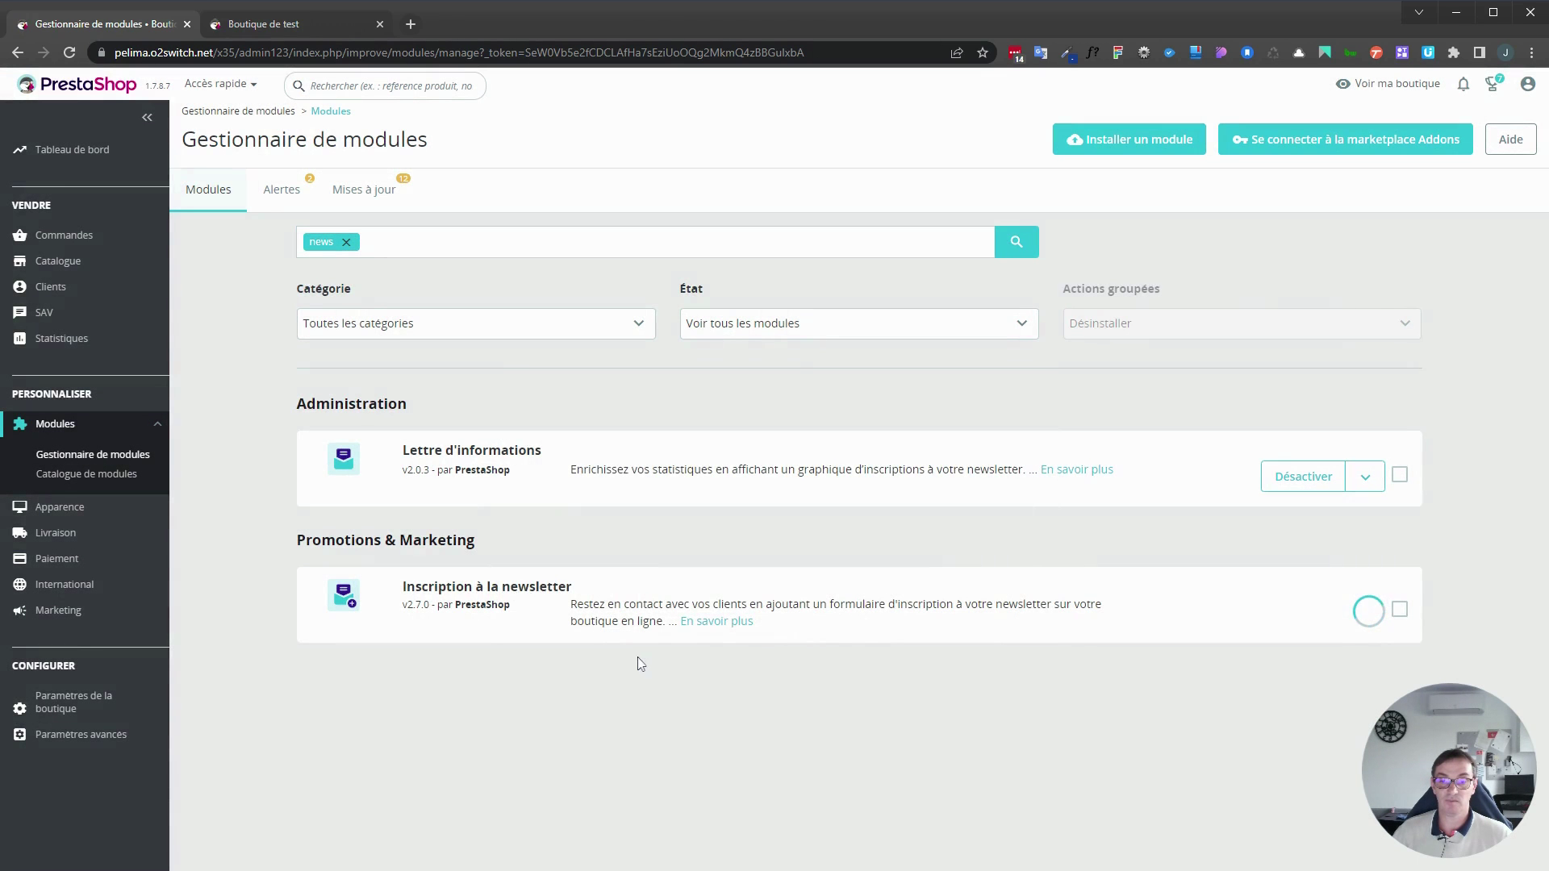
Reload the storefront and check the account creation form's remaining checkboxes, then open the Contactez-nous page.
left_click(325, 26)
left_click(70, 53)
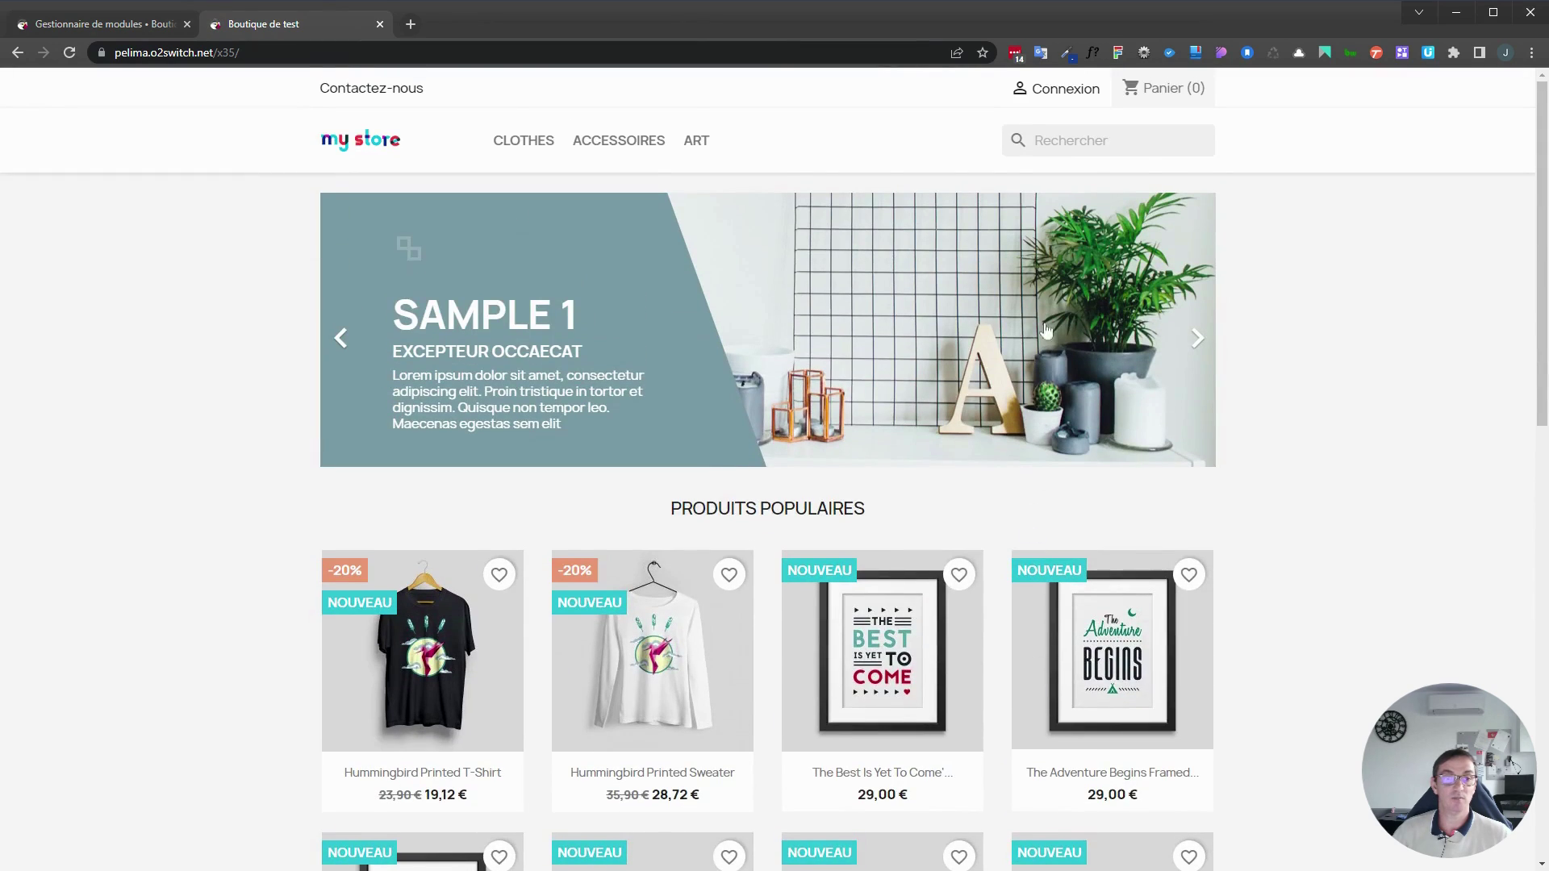
left_click(1058, 95)
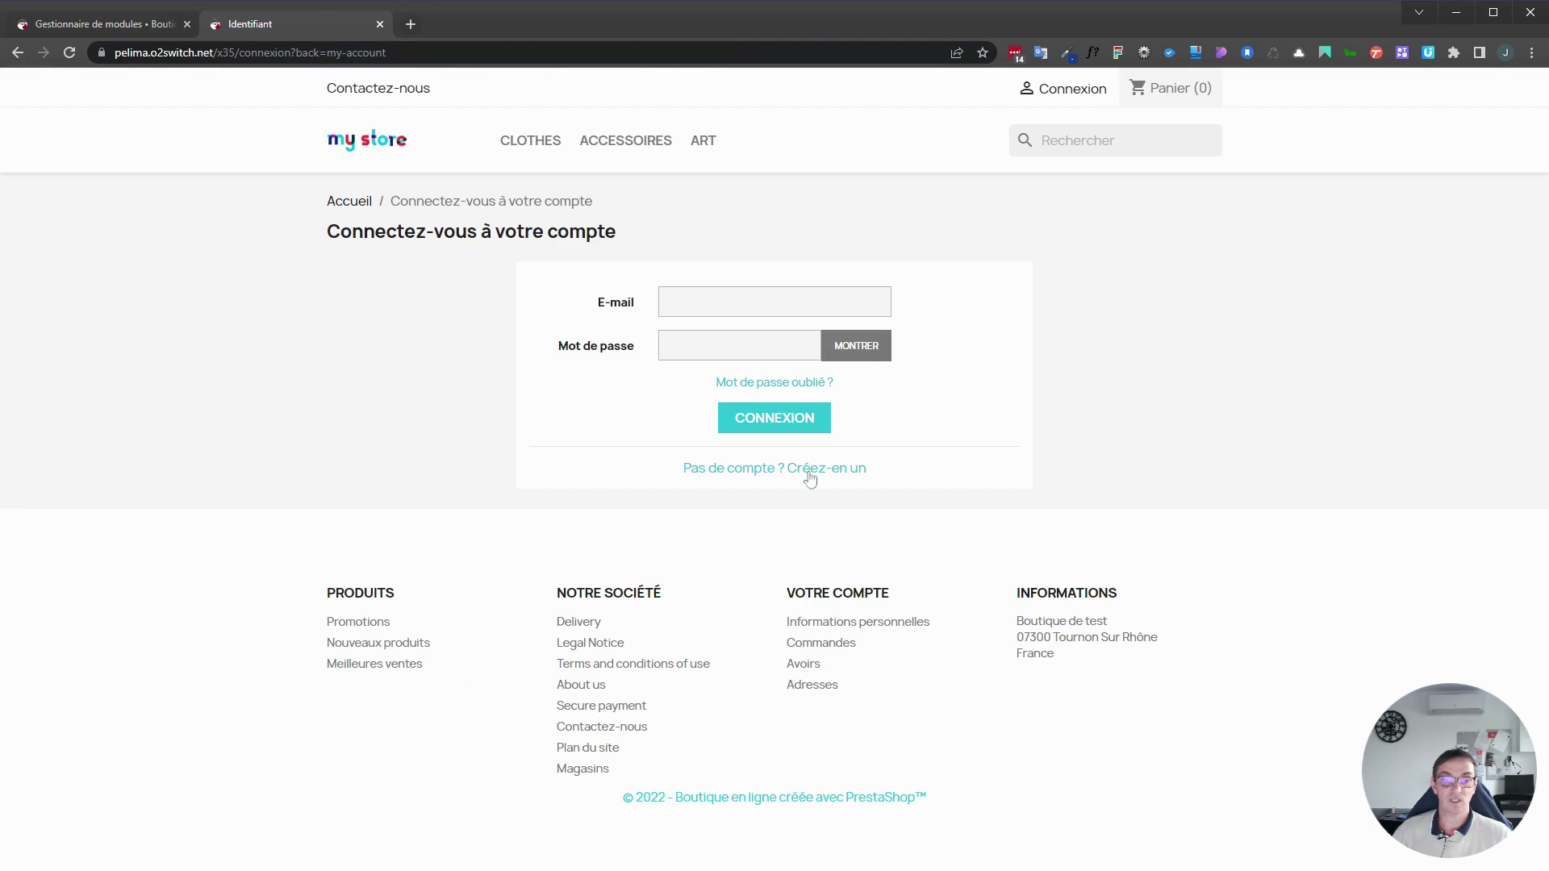
left_click(800, 479)
scroll(859, 481, "down", 5)
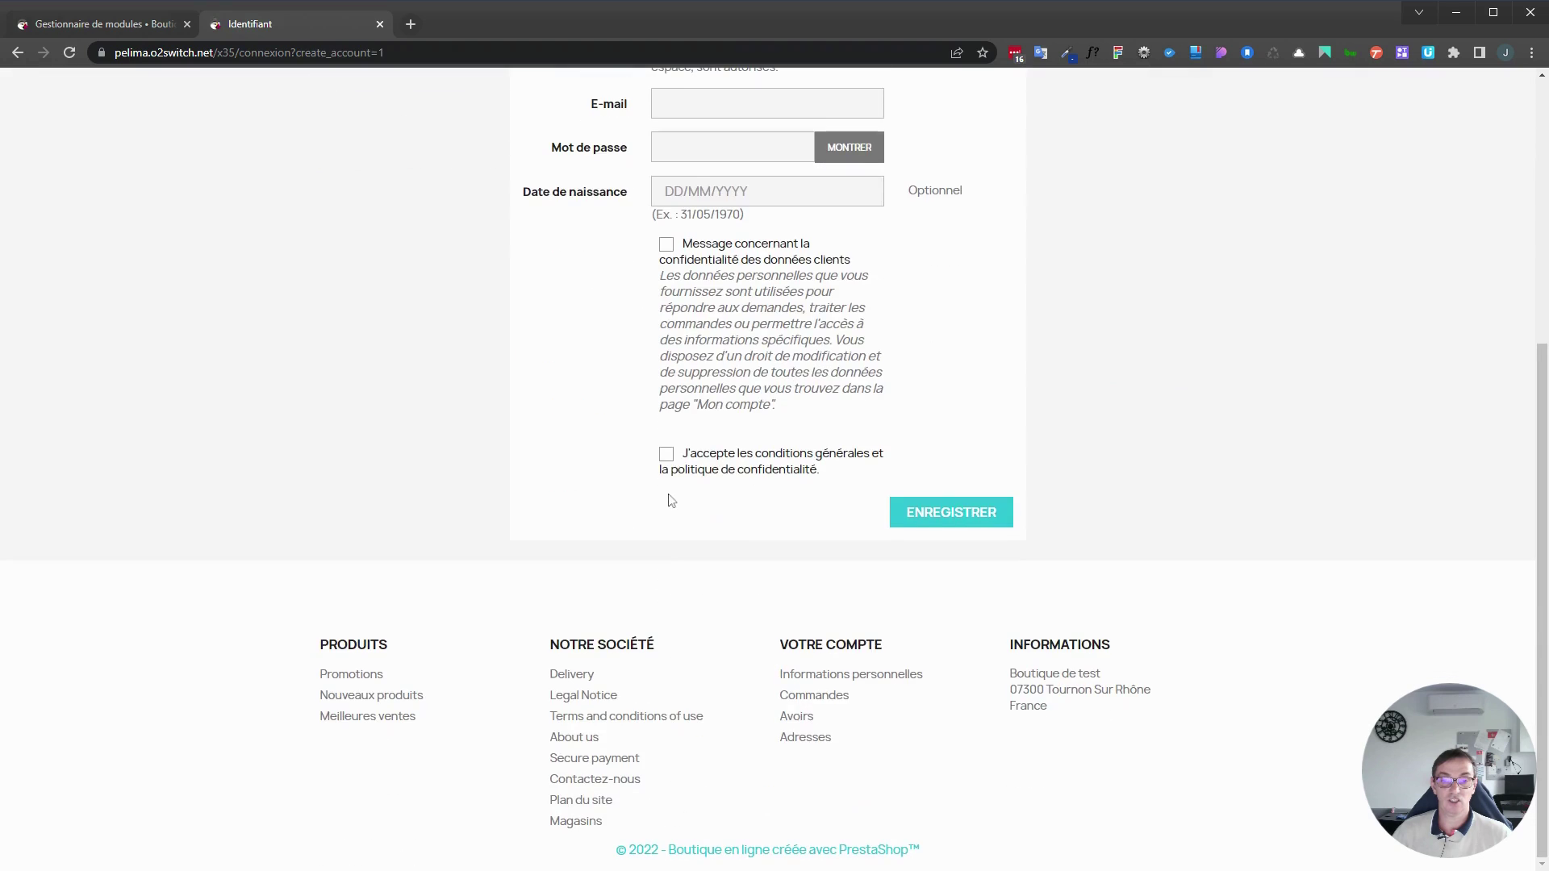
scroll(858, 481, "up", 5)
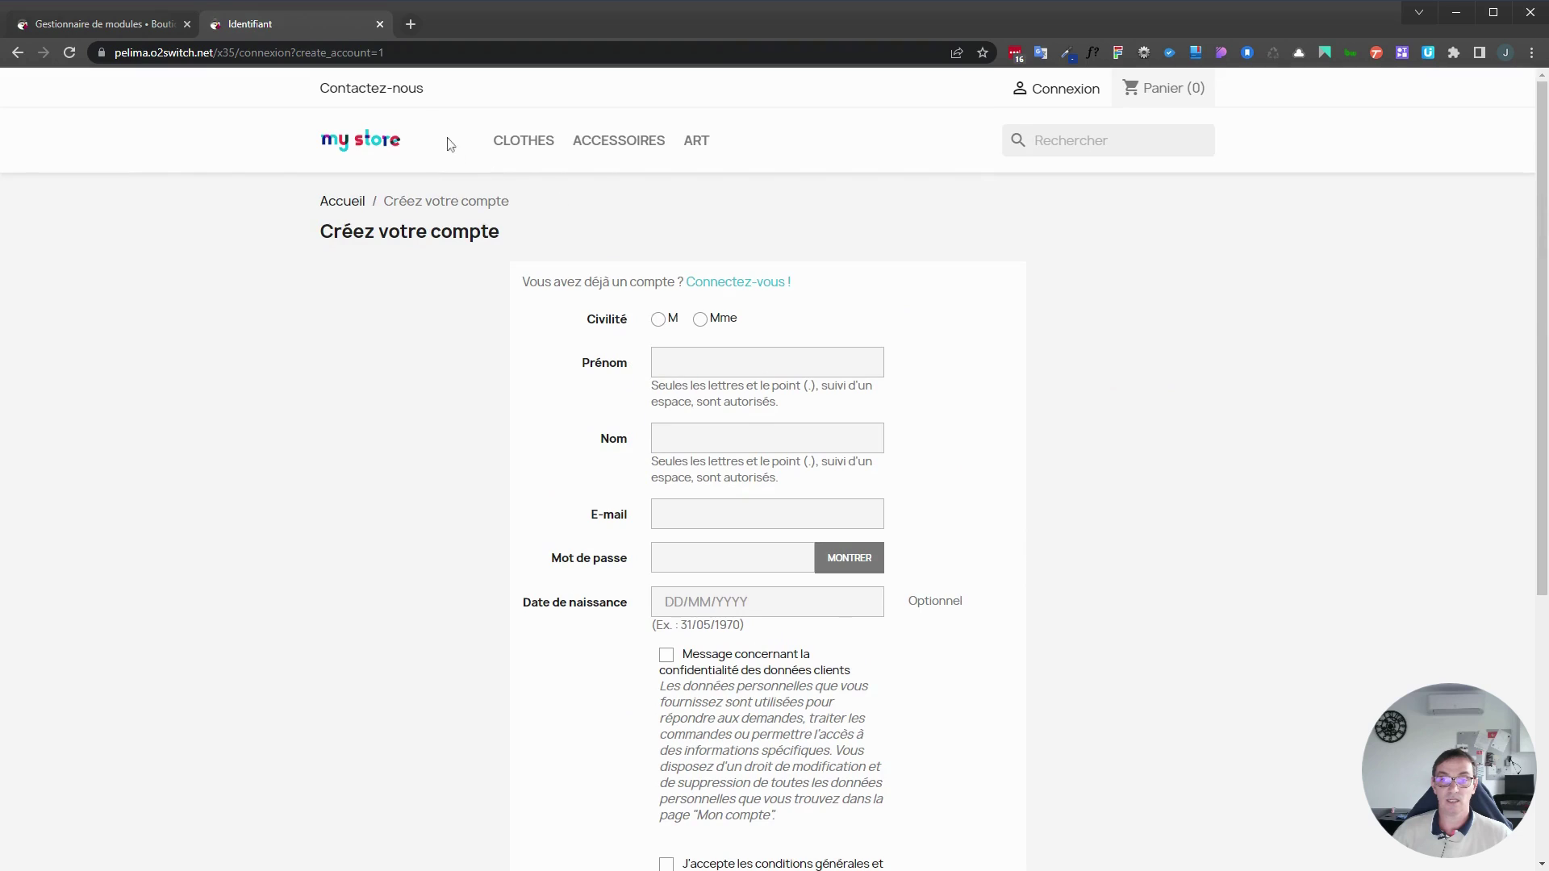
left_click(408, 92)
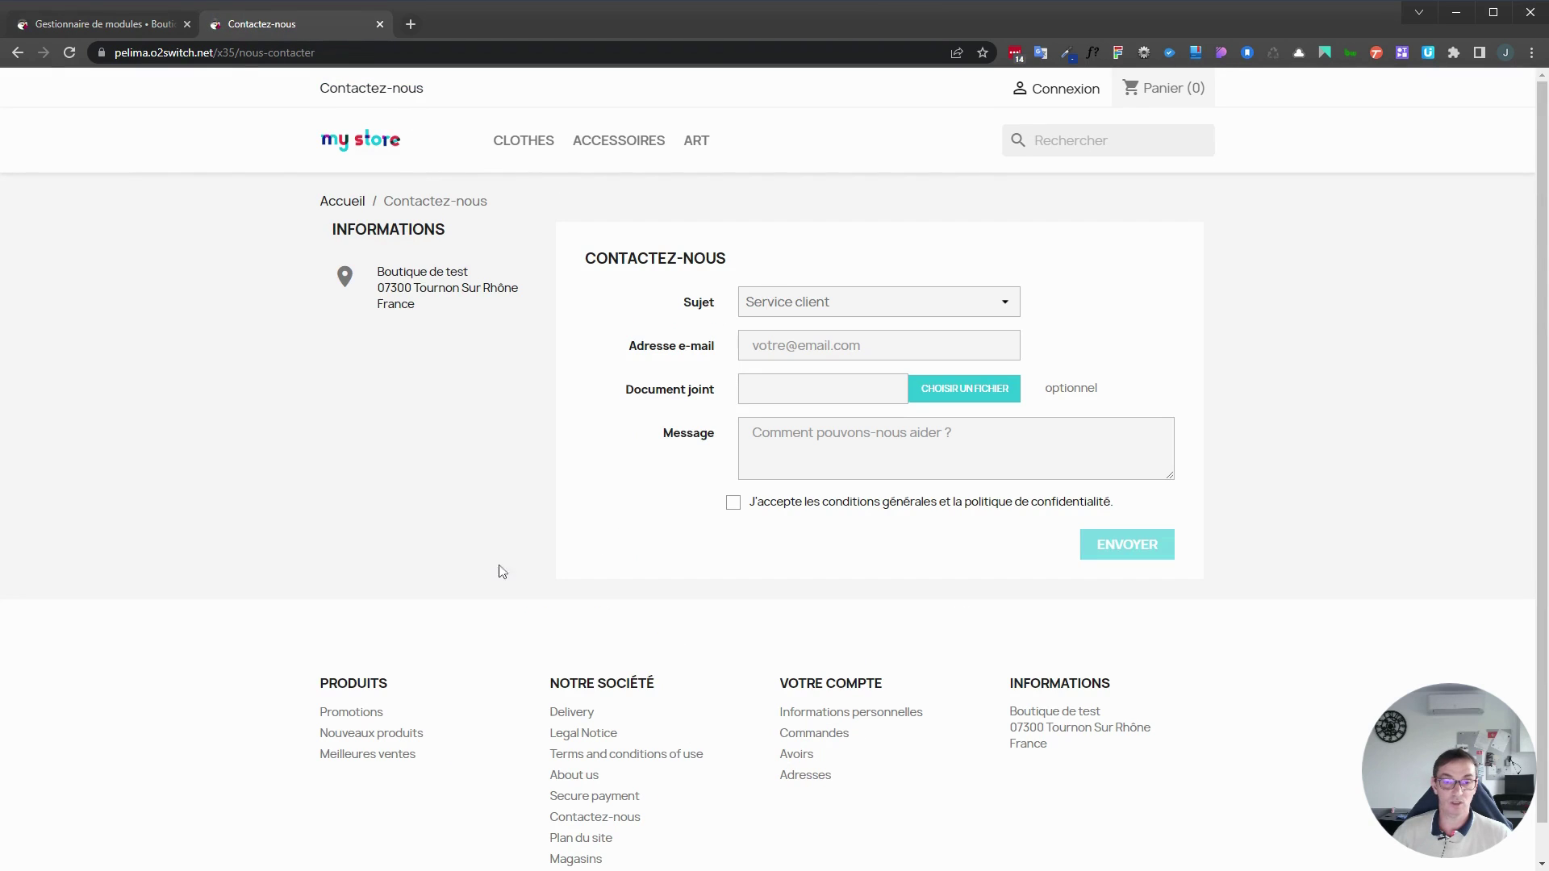